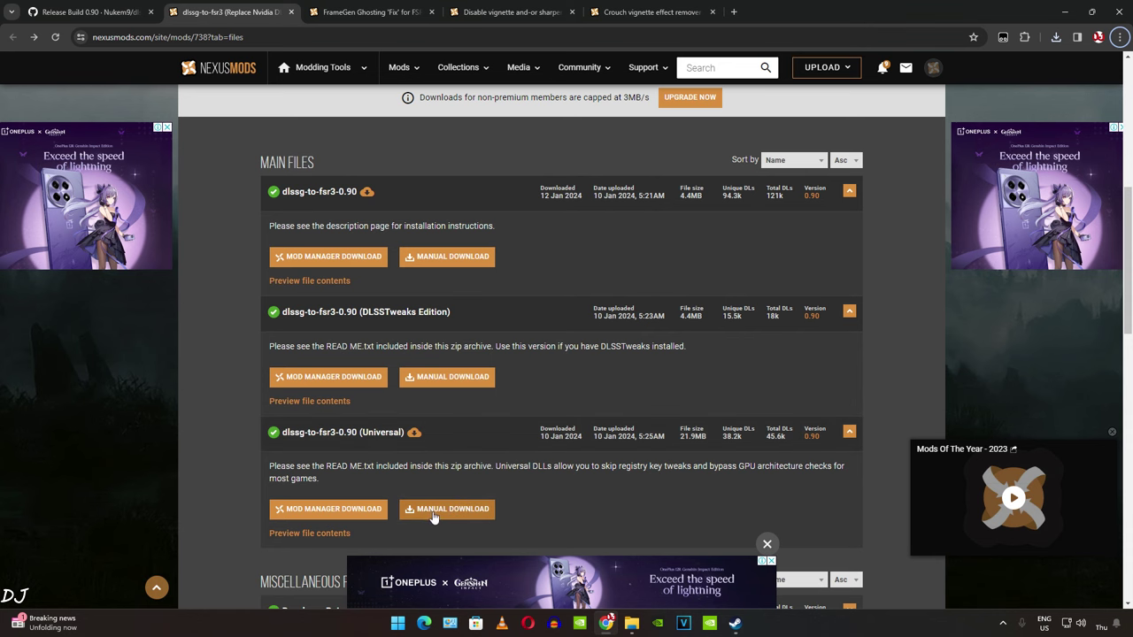
# Step: Download the dlssg-to-fsr3-0.90 (Universal) zip using the free Slow Download option
pyautogui.click(457, 514)
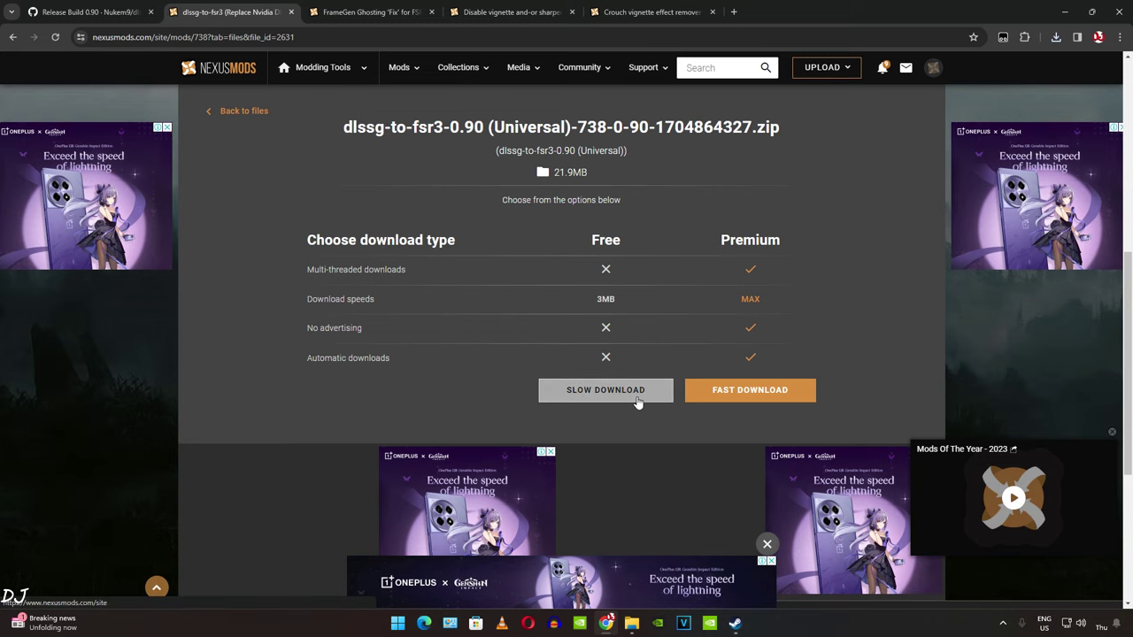
pyautogui.click(638, 402)
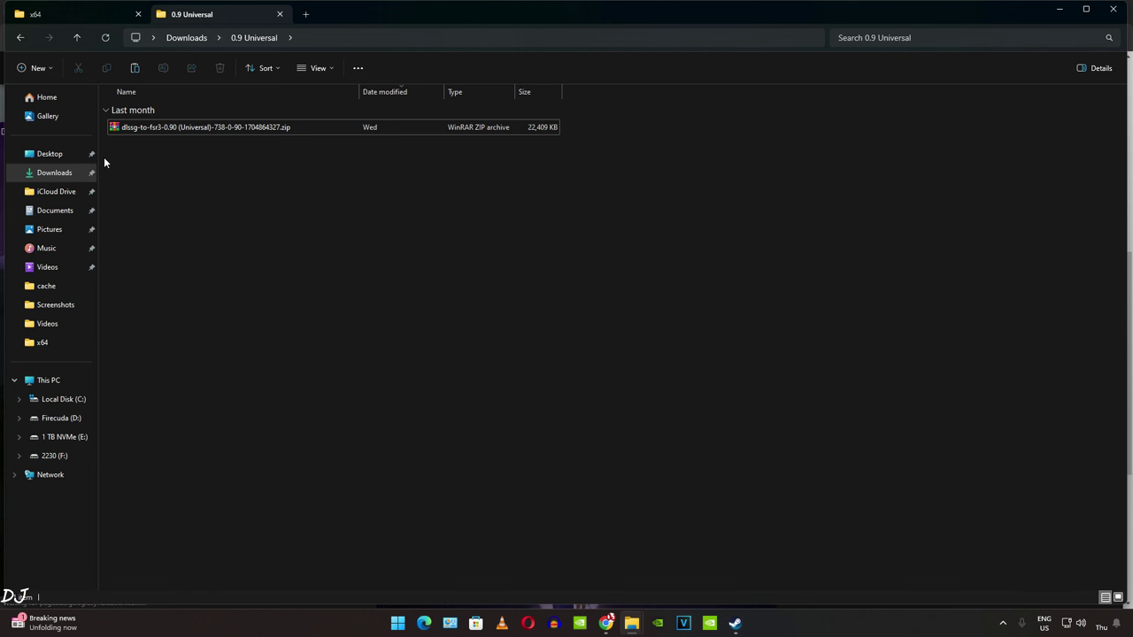
# Step: Extract the Universal zip's five folders and LICENSE.txt into the 0.9 Universal folder
pyautogui.click(314, 134)
pyautogui.doubleClick(172, 131)
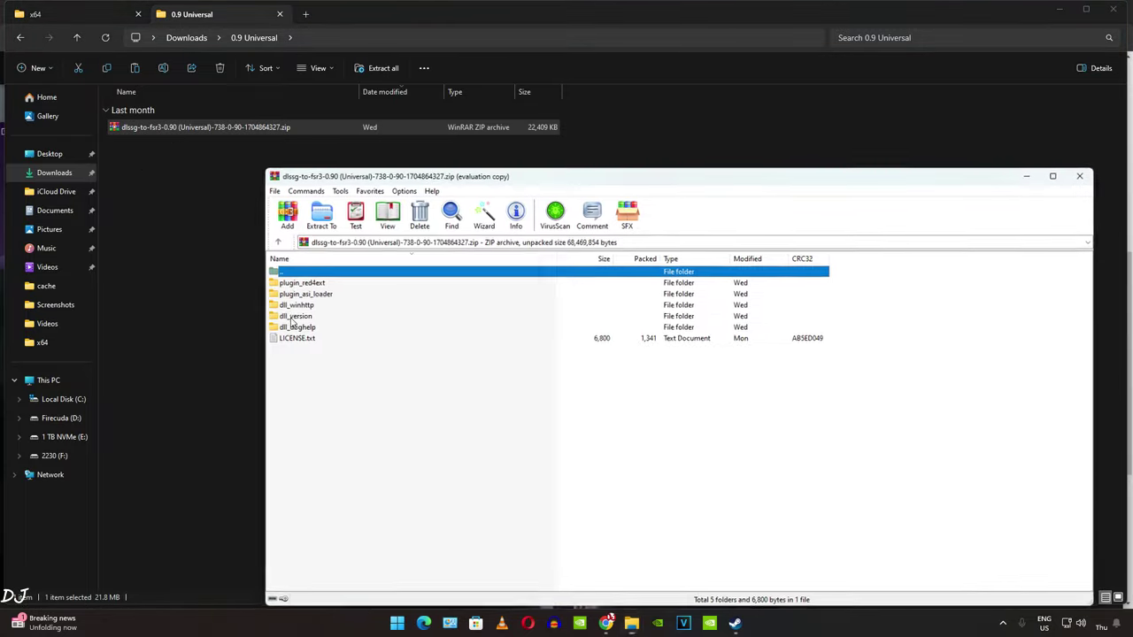
pyautogui.moveTo(306, 407); pyautogui.dragTo(195, 371)
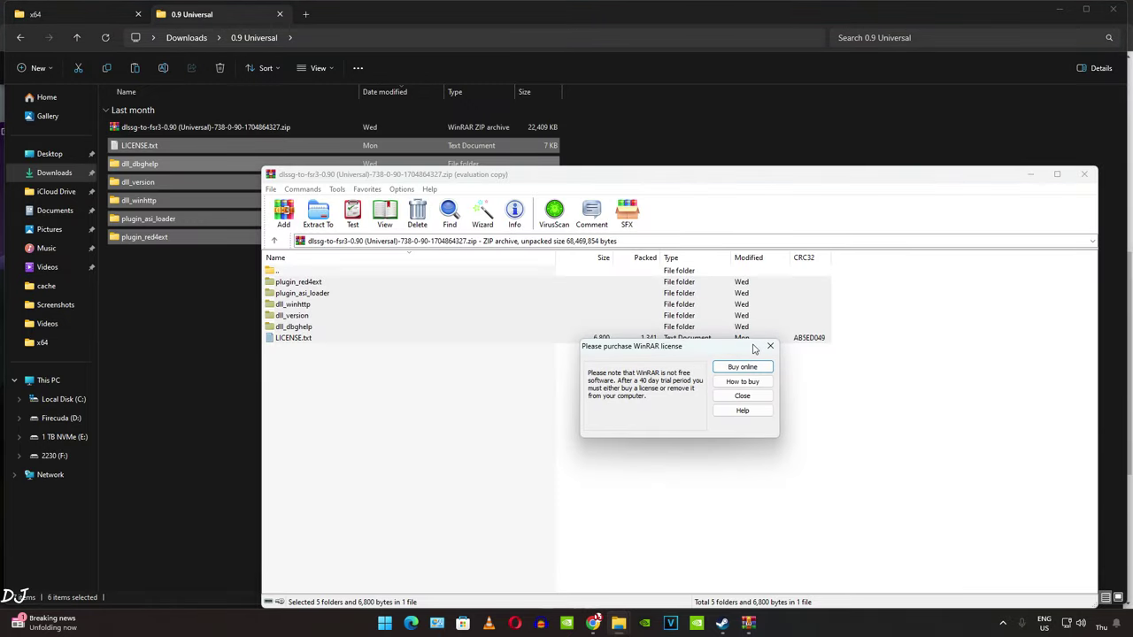
pyautogui.click(769, 346)
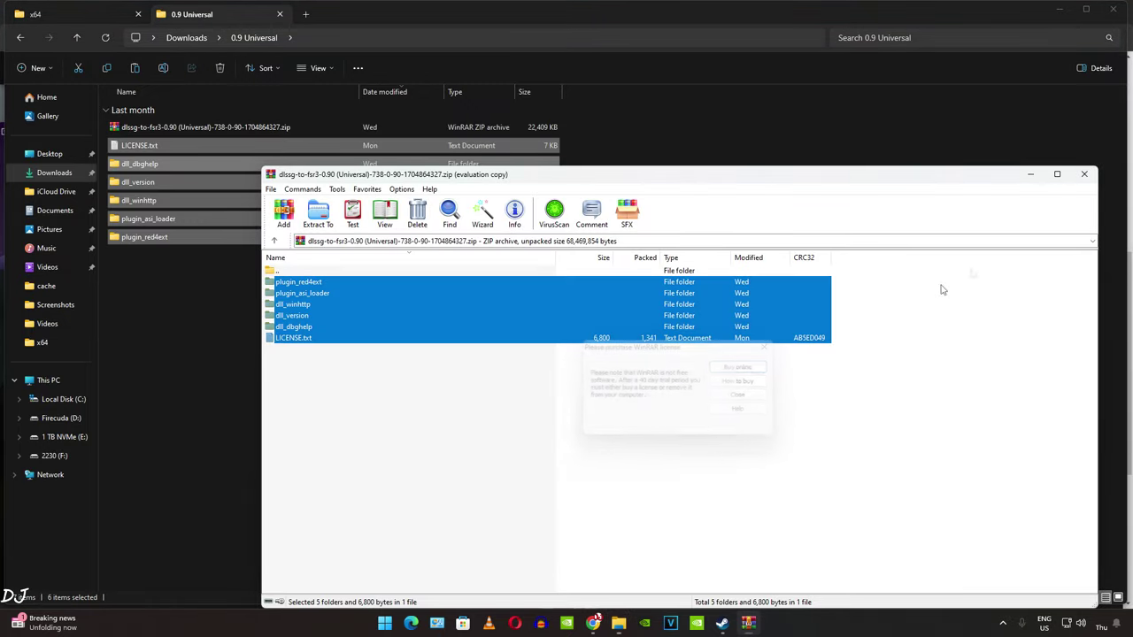
pyautogui.click(1083, 174)
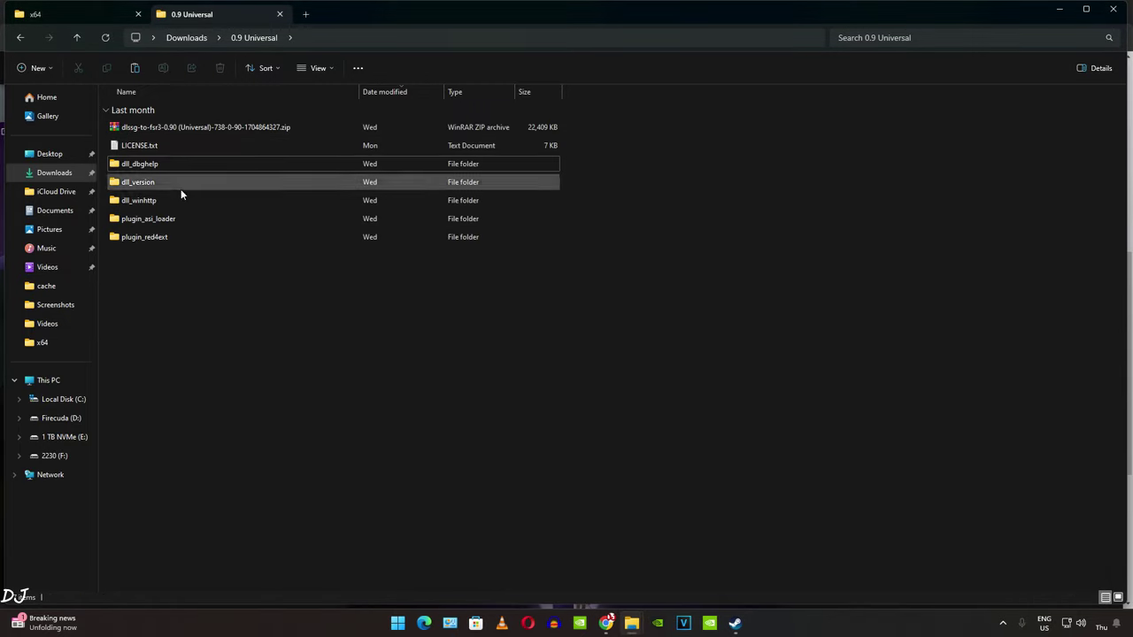
# Step: Copy dlssg_to_fsr3_amd_is_better.dll and version.dll from the dll_version folder
pyautogui.doubleClick(140, 182)
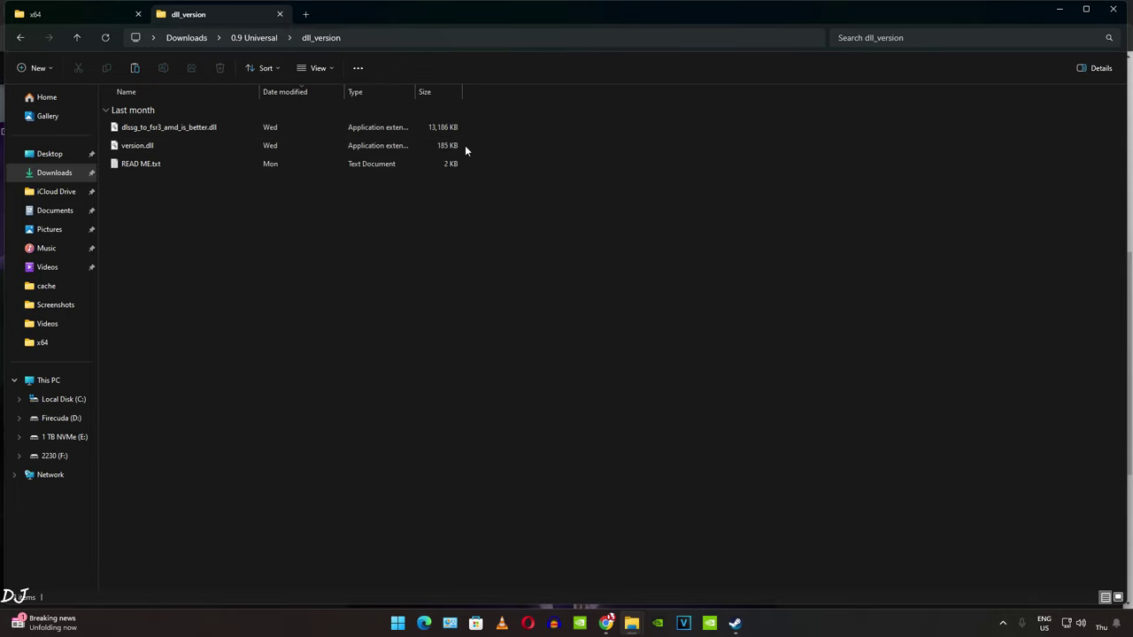
pyautogui.moveTo(475, 141); pyautogui.dragTo(407, 129)
pyautogui.rightClick(197, 129)
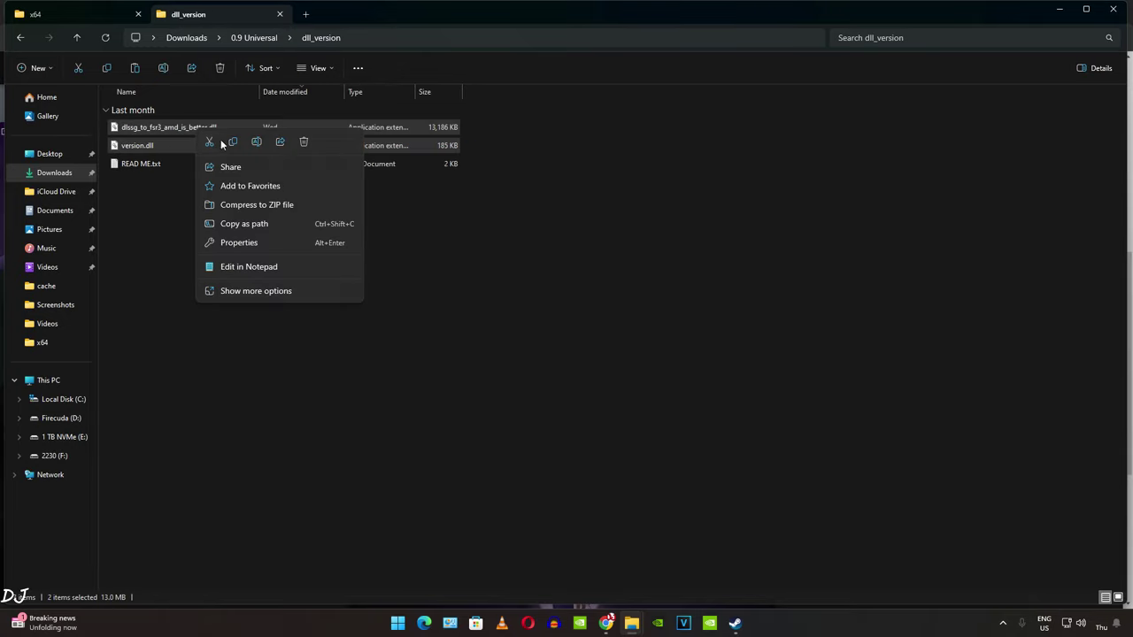
pyautogui.press('Escape')
pyautogui.click(268, 285)
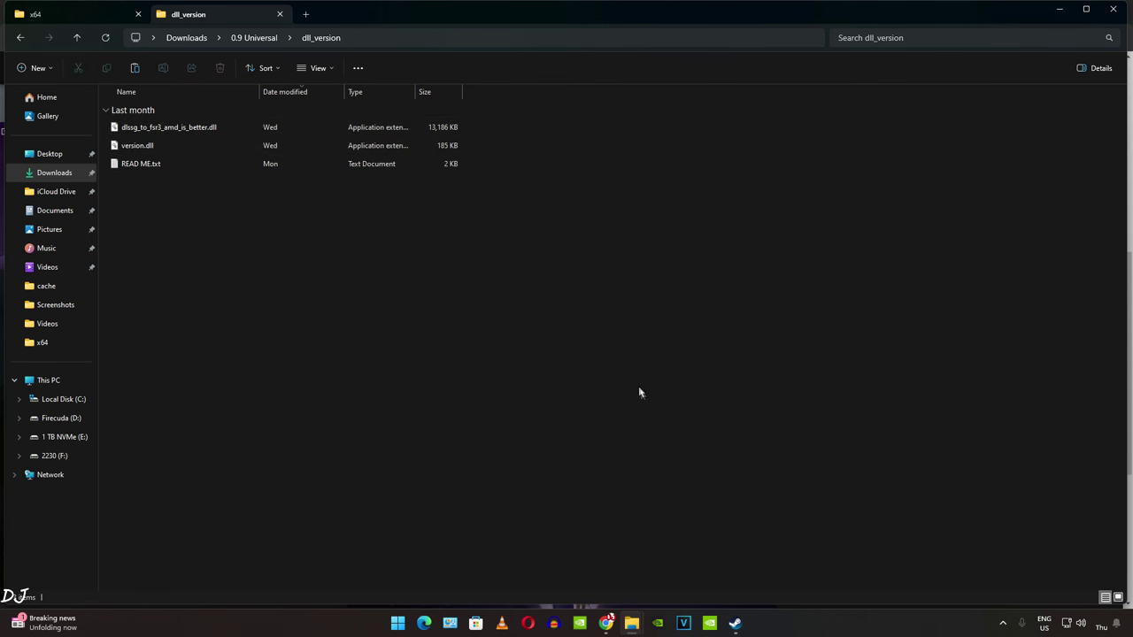
# Step: From the Steam library, browse Cyberpunk 2077's local files via Manage > Browse local files
pyautogui.click(736, 623)
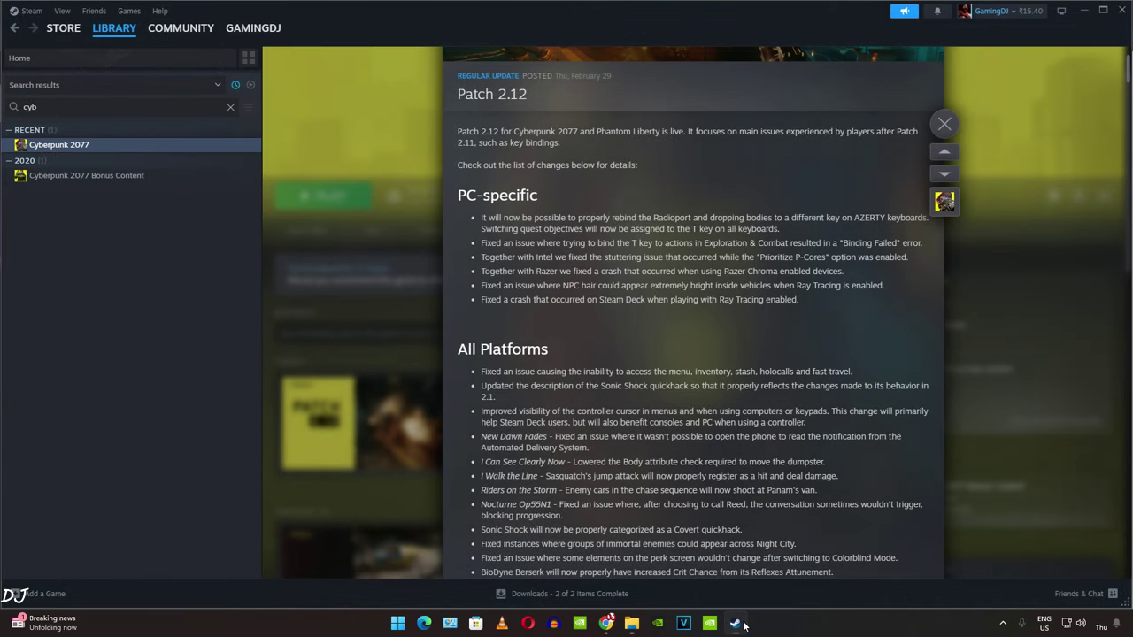
pyautogui.rightClick(71, 145)
pyautogui.moveTo(107, 213)
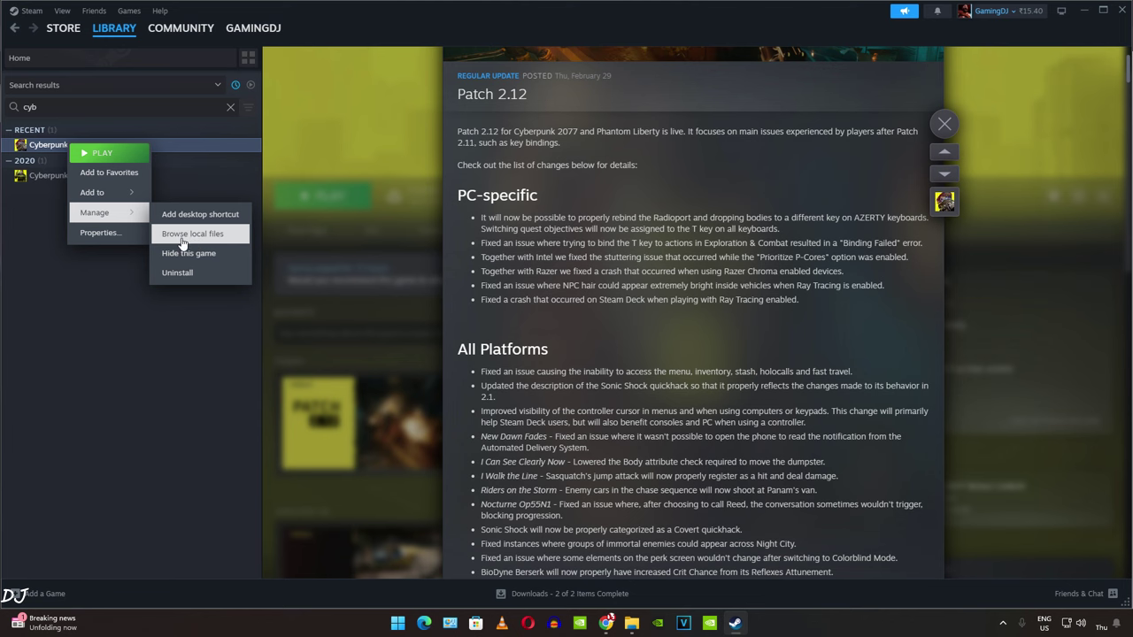
pyautogui.click(218, 240)
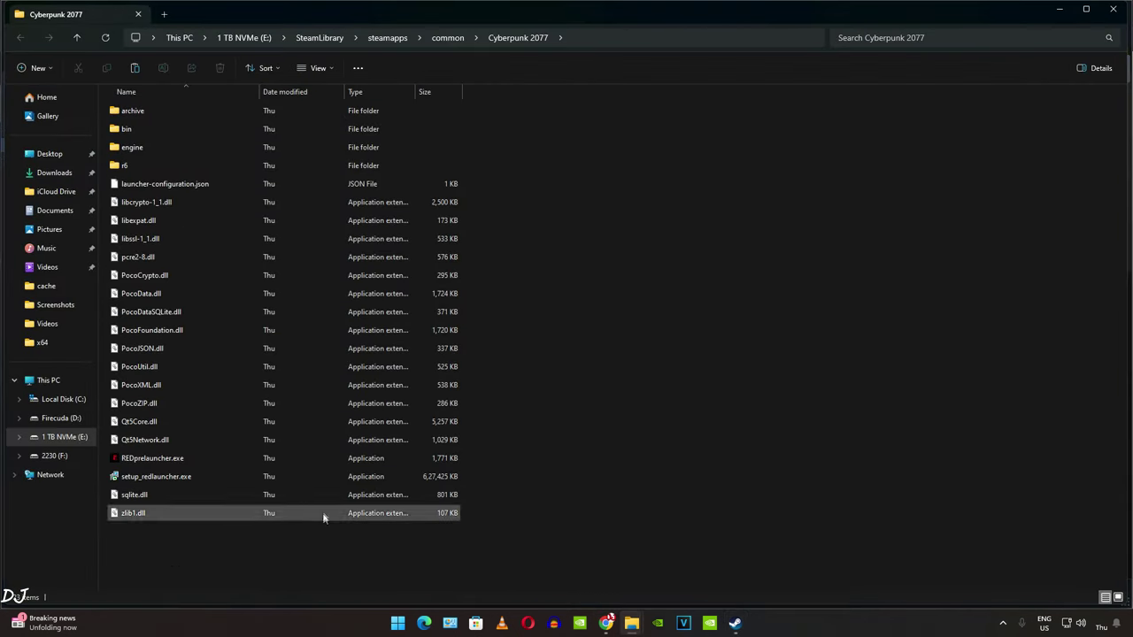
# Step: Paste the two DLLs into Cyberpunk 2077's bin\x64 folder, replacing the existing files
pyautogui.doubleClick(137, 130)
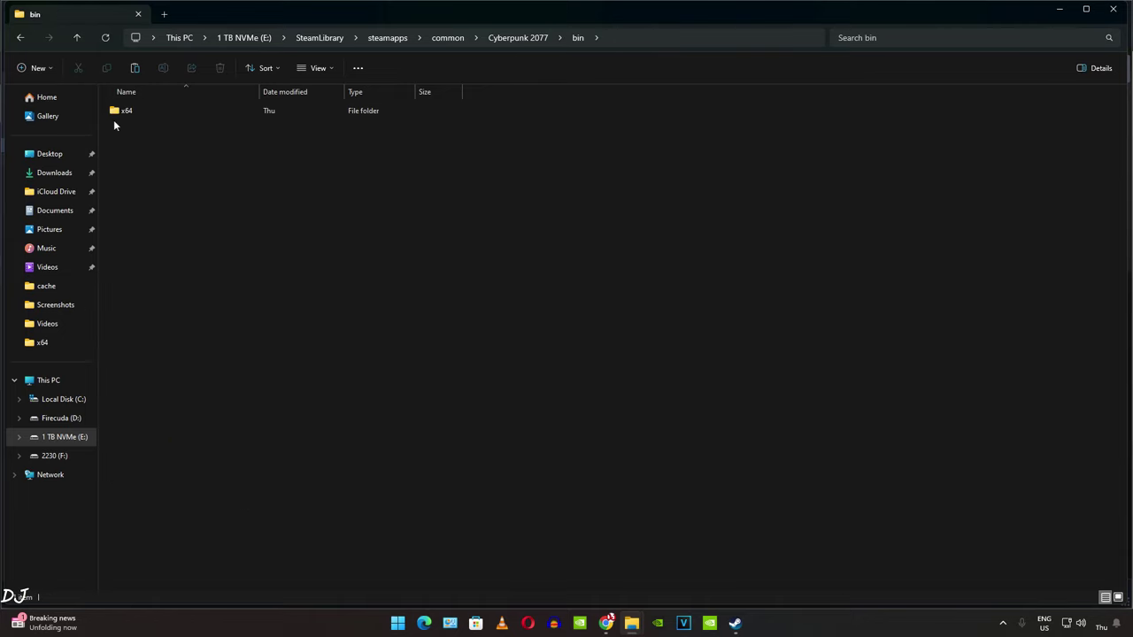
pyautogui.doubleClick(131, 112)
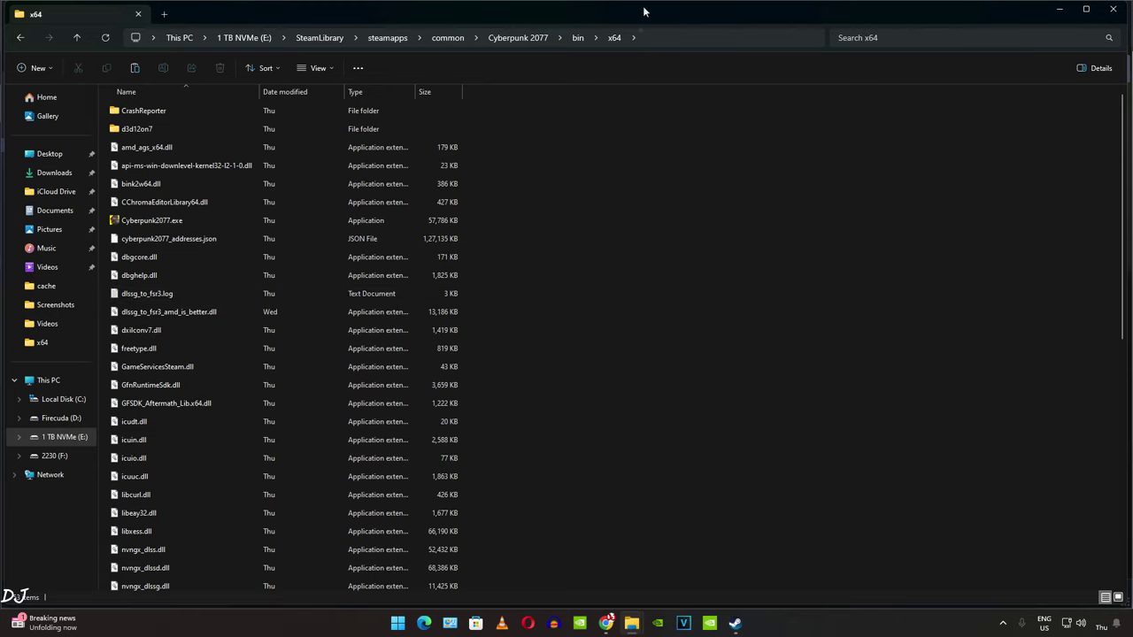
pyautogui.rightClick(561, 220)
pyautogui.click(577, 230)
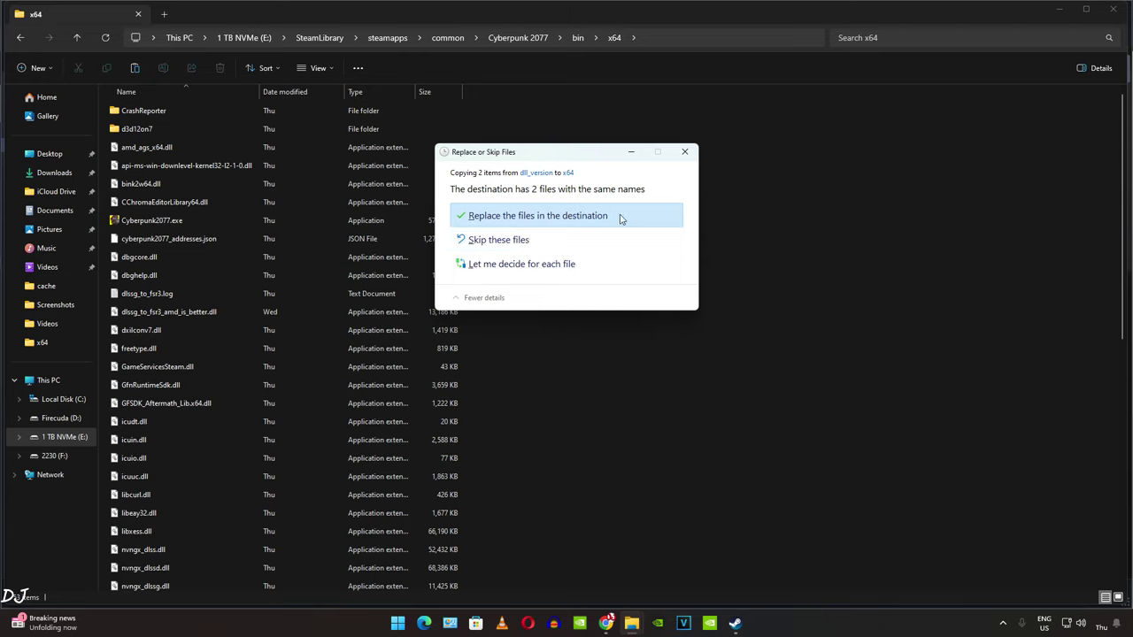
pyautogui.click(542, 221)
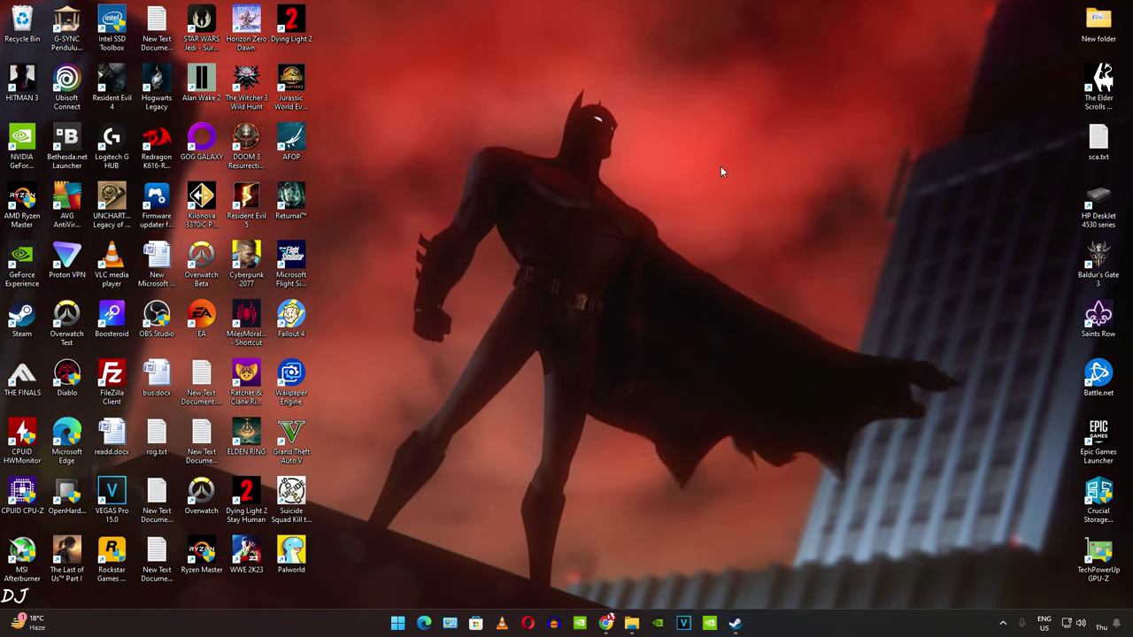
# Step: Go to Display settings > Graphics > Default graphics settings to check Hardware-accelerated GPU scheduling
pyautogui.rightClick(710, 98)
pyautogui.click(759, 261)
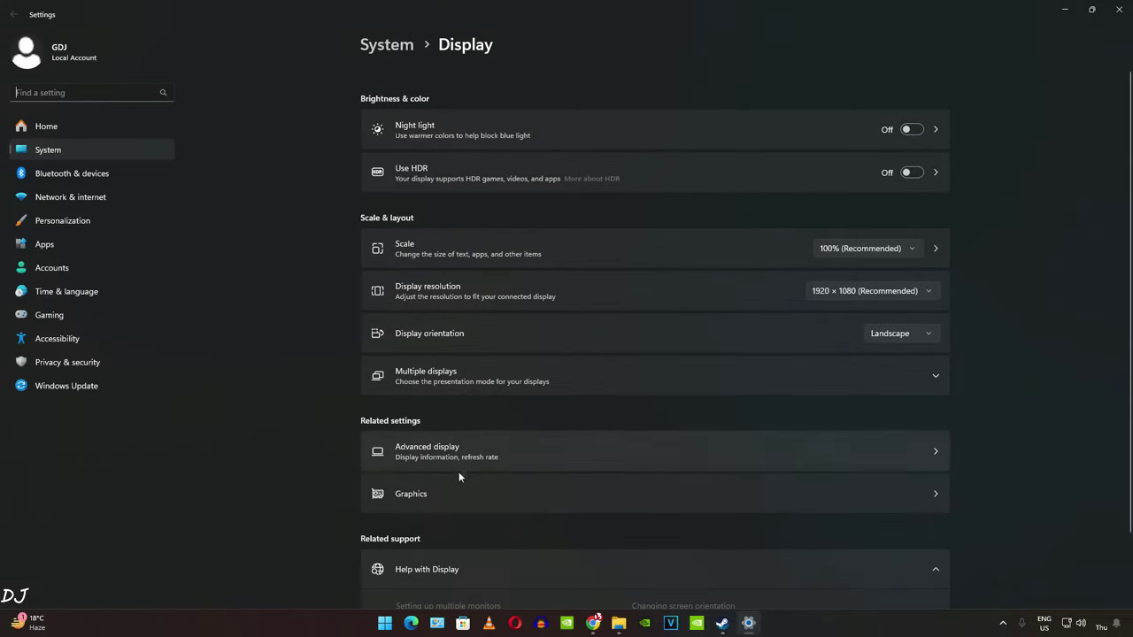
pyautogui.click(451, 496)
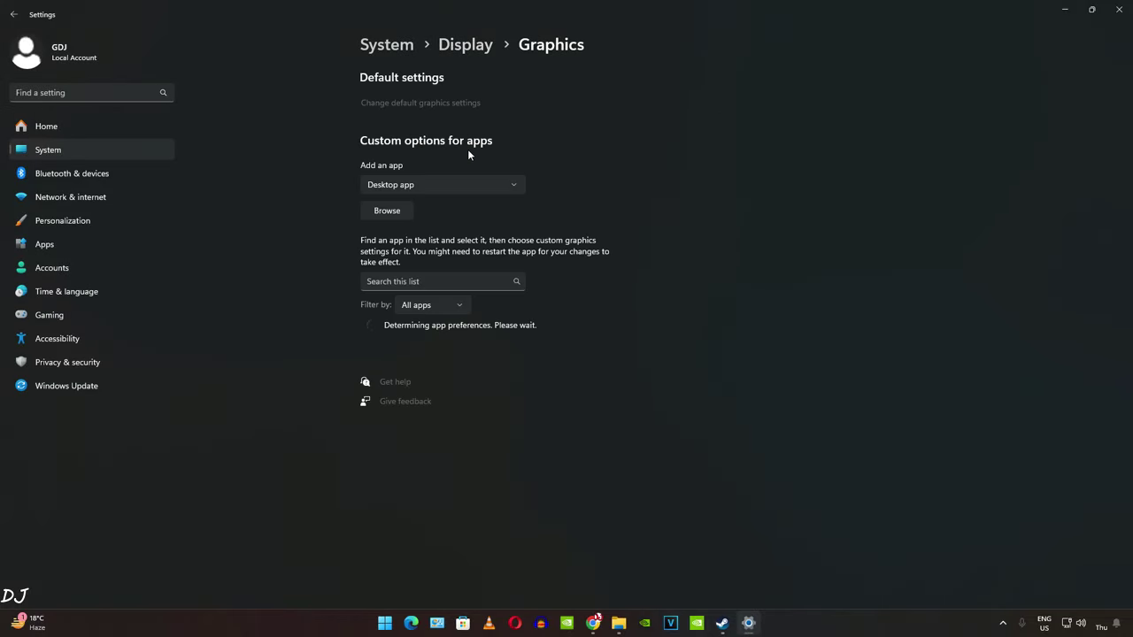
pyautogui.click(406, 104)
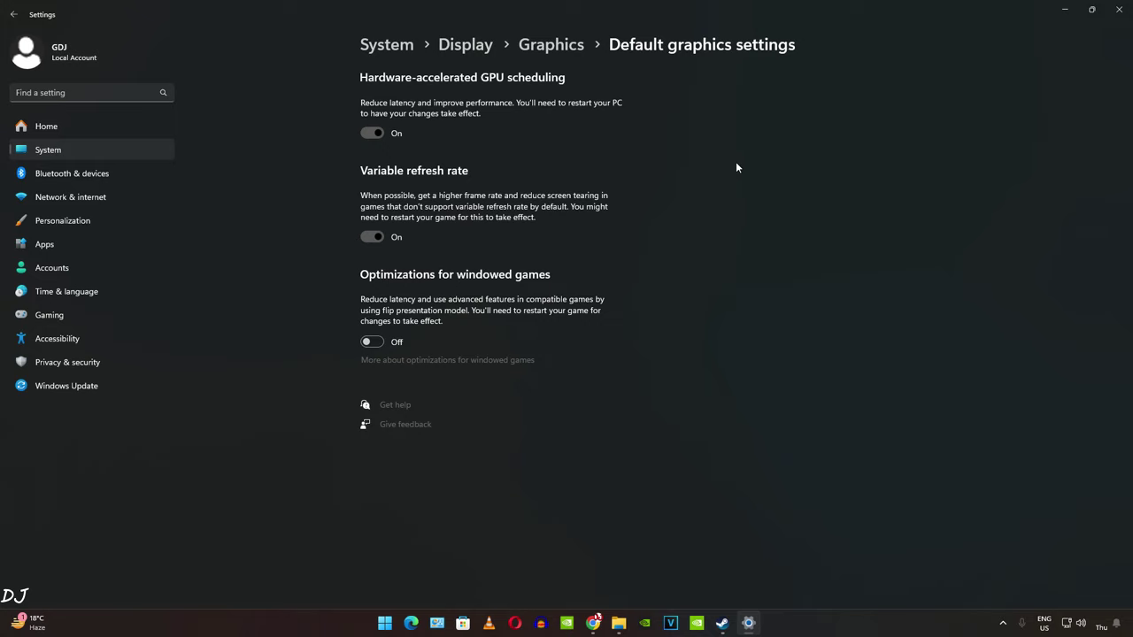
# Step: Launch NVIDIA Control Panel and set Vertical sync to On in Manage 3D Settings
pyautogui.press('super')
pyautogui.write('nvIDIA Control Panel')
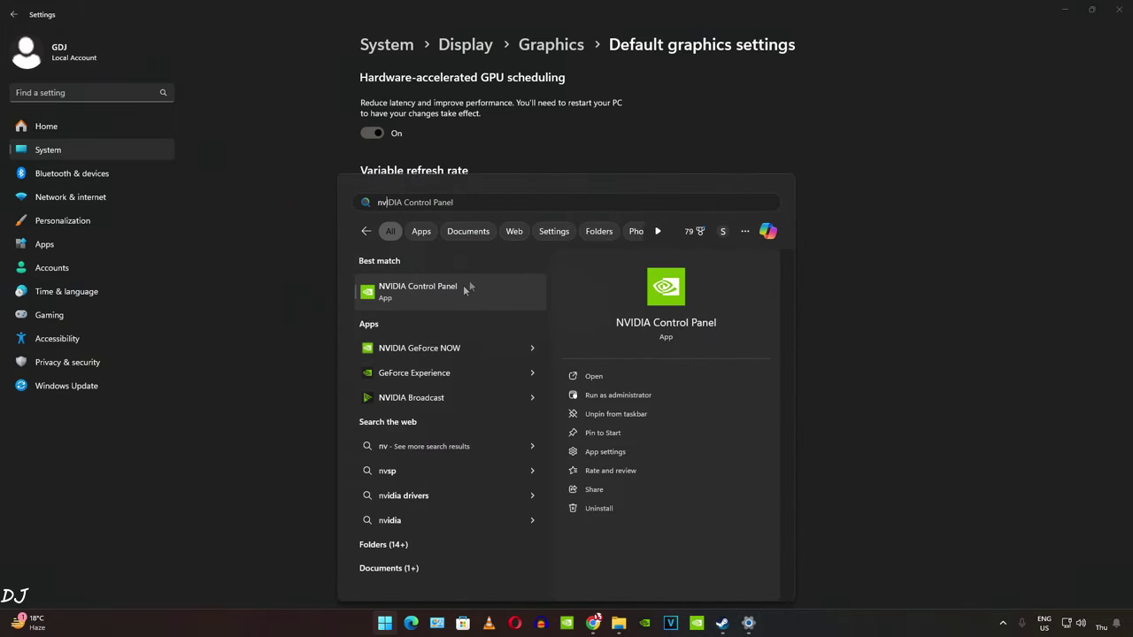
pyautogui.click(463, 285)
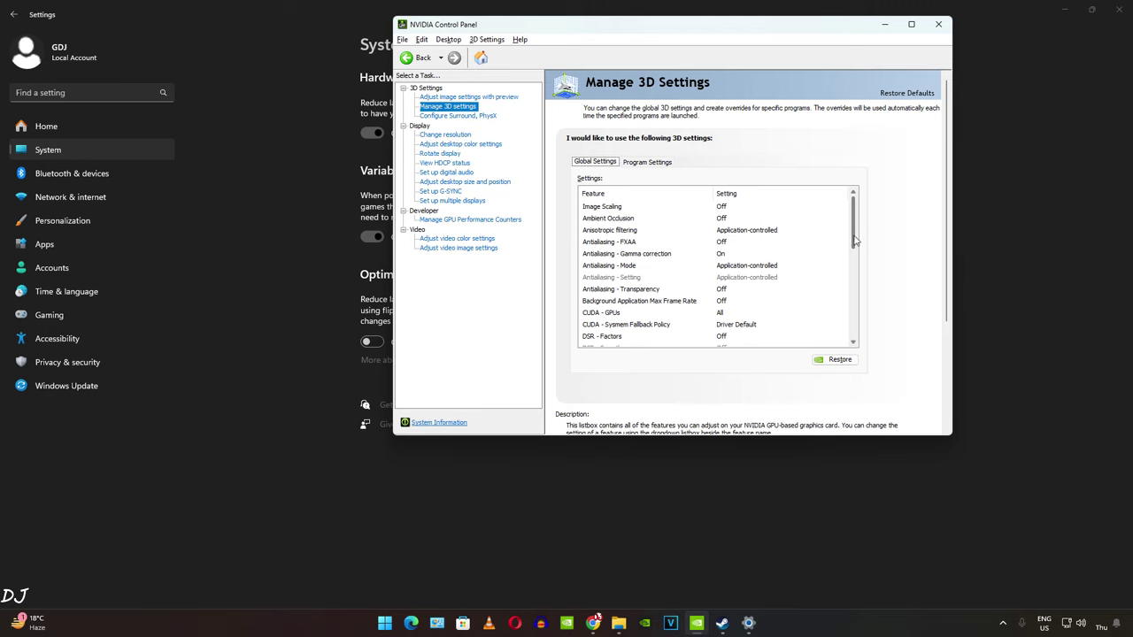
pyautogui.moveTo(857, 237); pyautogui.dragTo(843, 348)
pyautogui.click(719, 304)
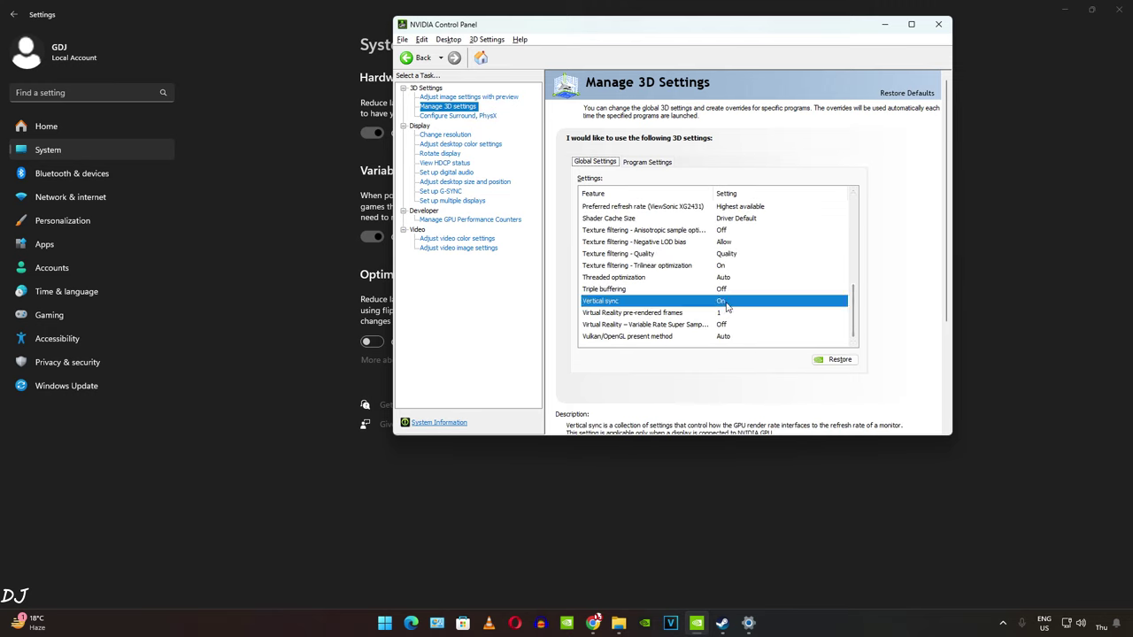
pyautogui.click(768, 304)
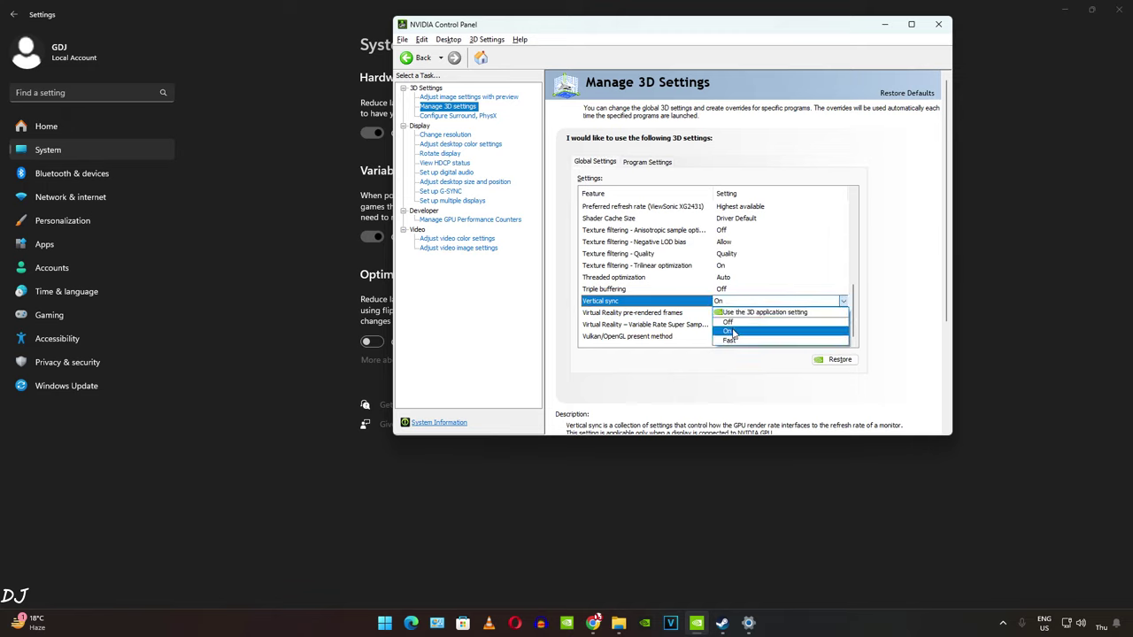
pyautogui.click(745, 328)
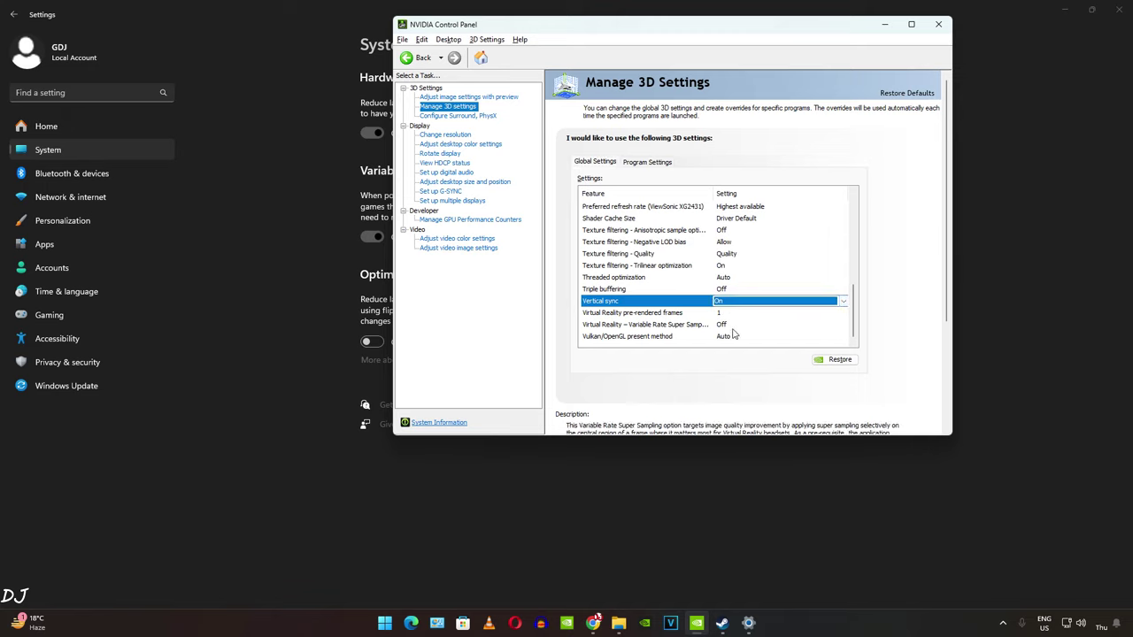
# Step: Add Cyberpunk 2077 under Program Settings with Vertical sync On, then close the control panel
pyautogui.click(645, 163)
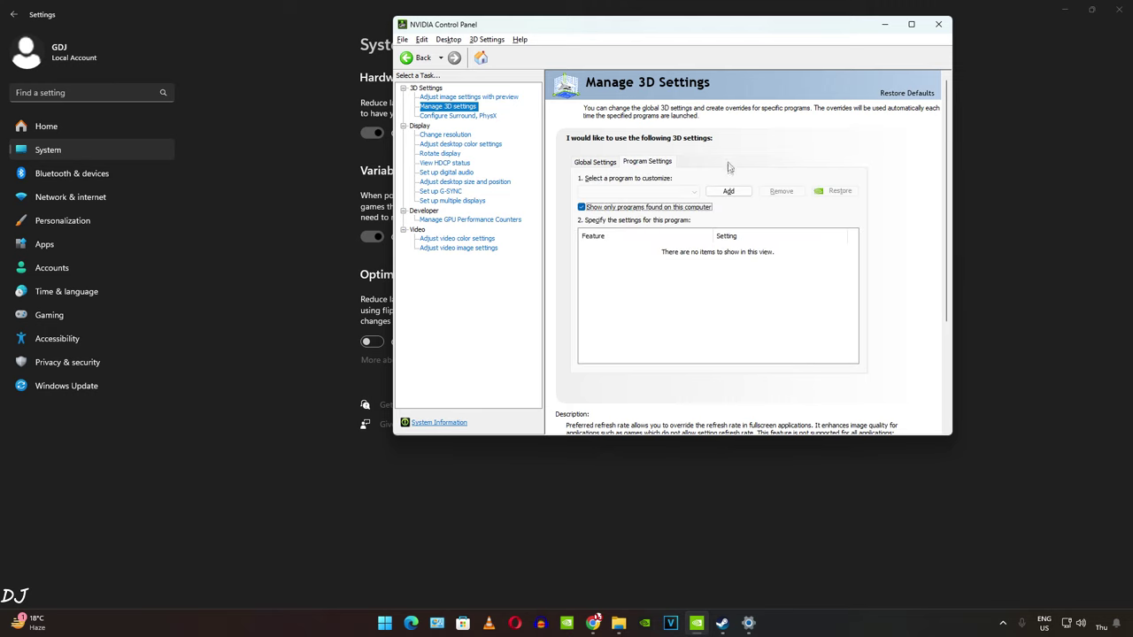
pyautogui.click(730, 192)
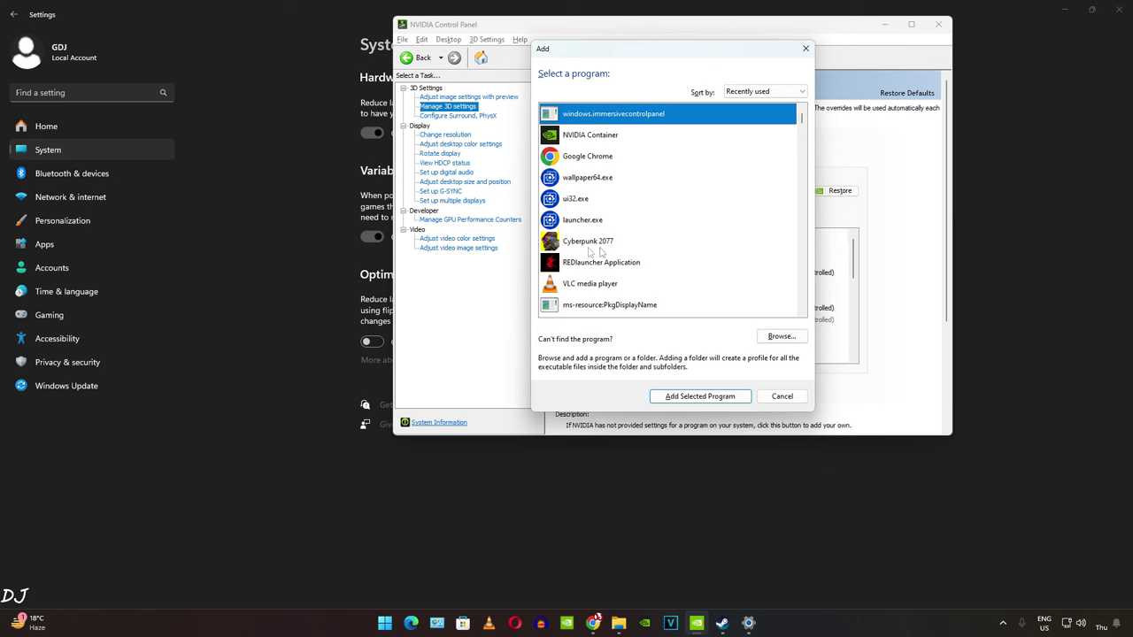
pyautogui.doubleClick(592, 245)
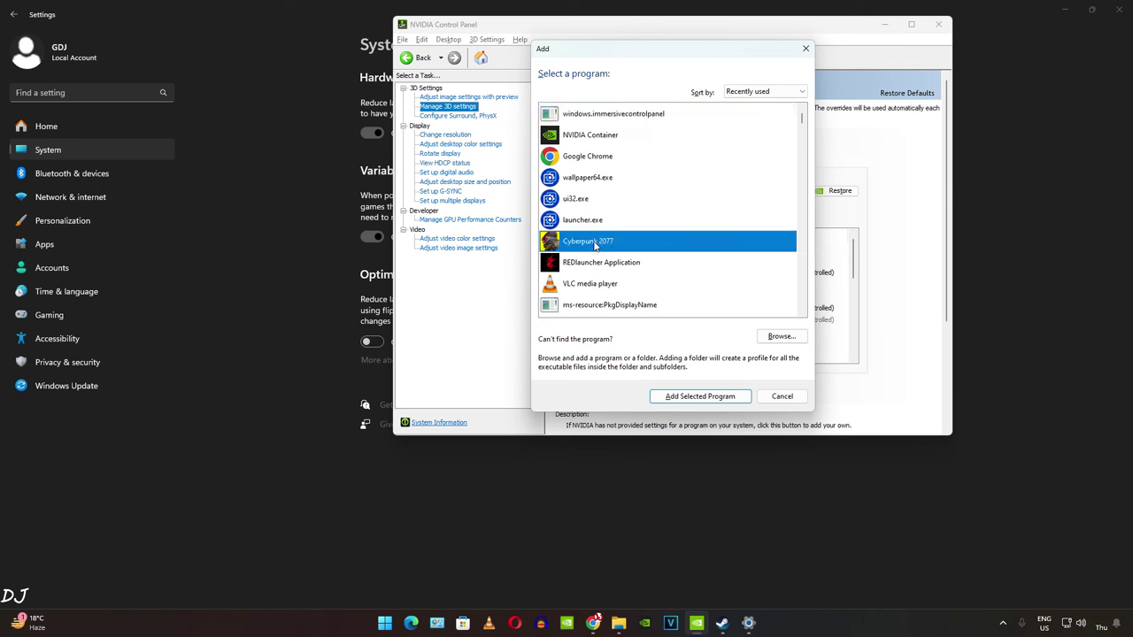
pyautogui.moveTo(854, 257); pyautogui.dragTo(858, 350)
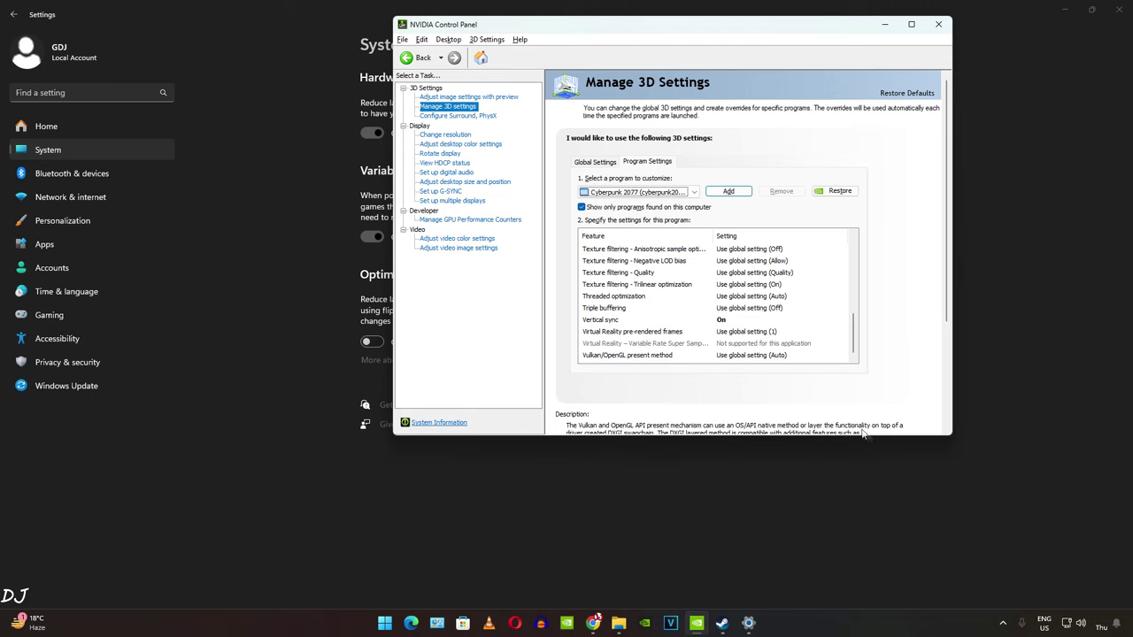
pyautogui.click(930, 31)
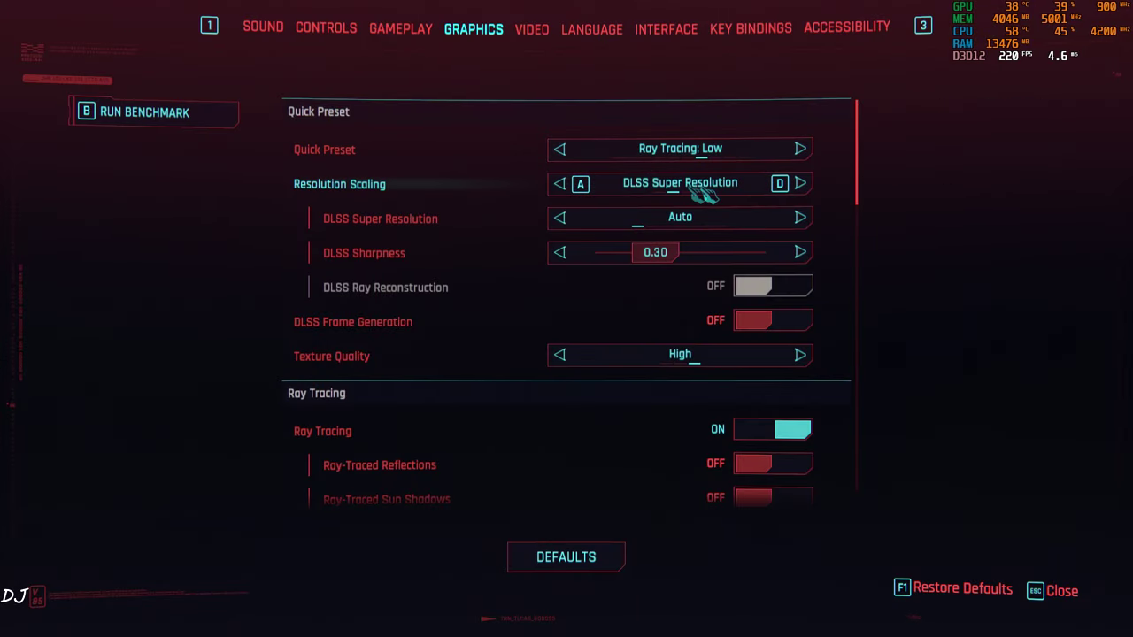
# Step: Set DLSS Super Resolution to Quality, Motion Blur to Off and Film Grain off
pyautogui.click(800, 217)
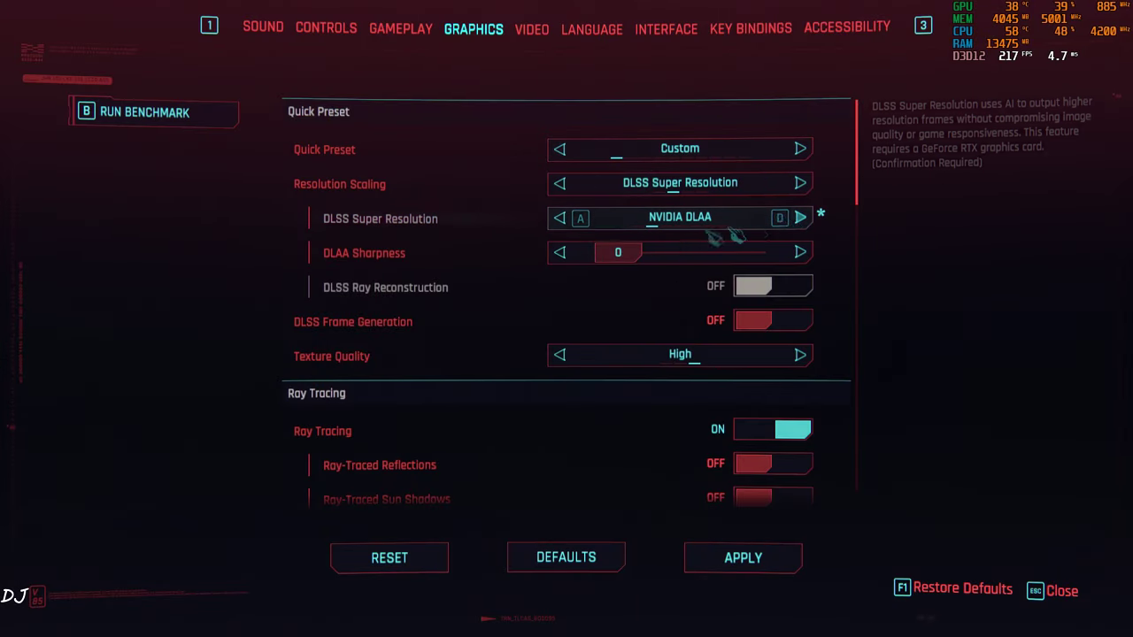
pyautogui.click(802, 218)
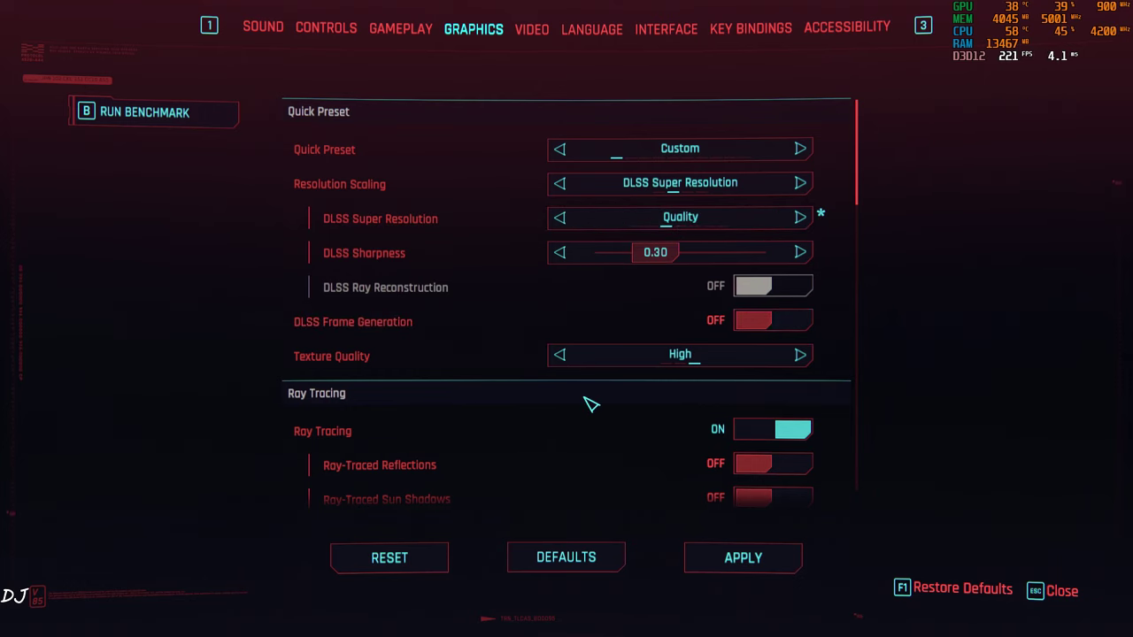
pyautogui.scroll(-8, 572, 399)
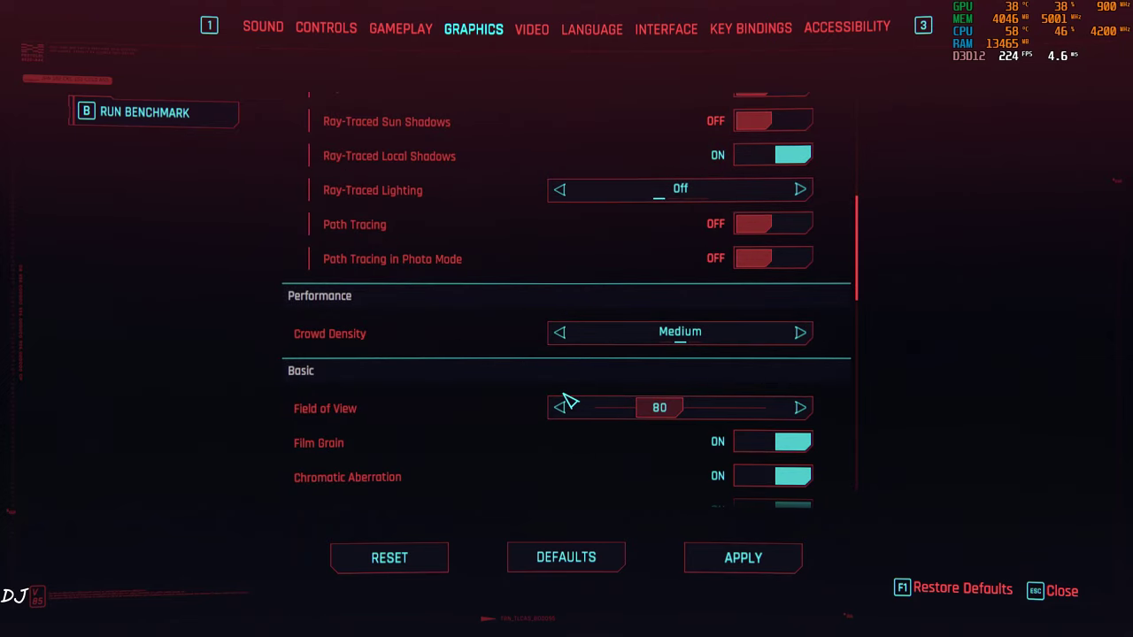
pyautogui.scroll(-4, 566, 402)
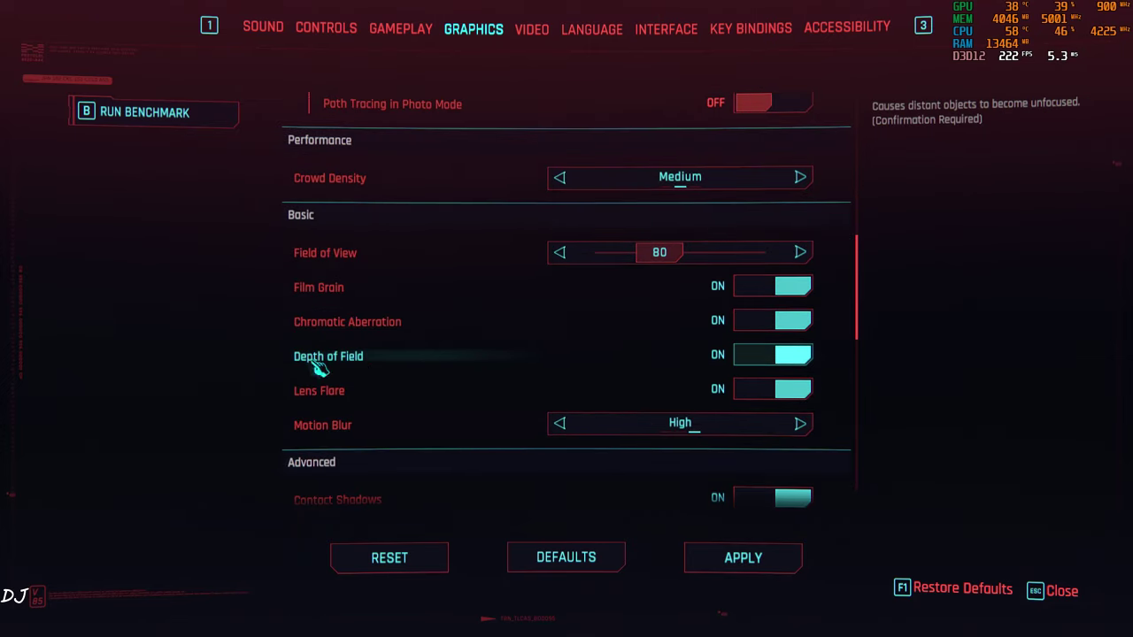
pyautogui.click(577, 426)
pyautogui.click(579, 426)
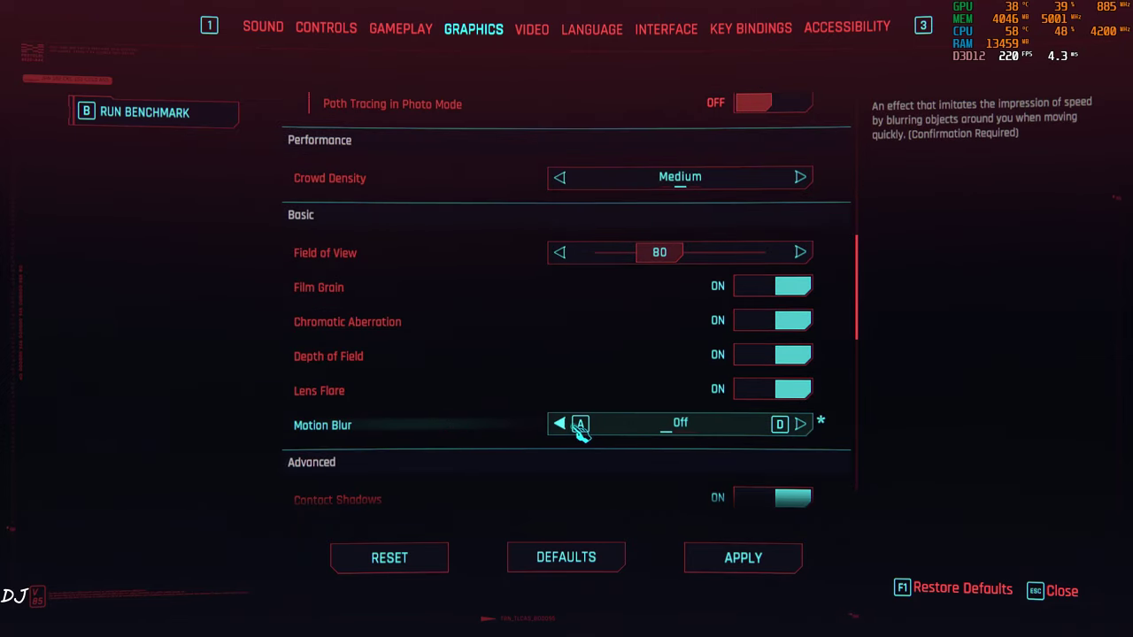
pyautogui.click(741, 290)
# Step: Apply the changed graphics settings and bring up the Video settings
pyautogui.scroll(-5, 566, 380)
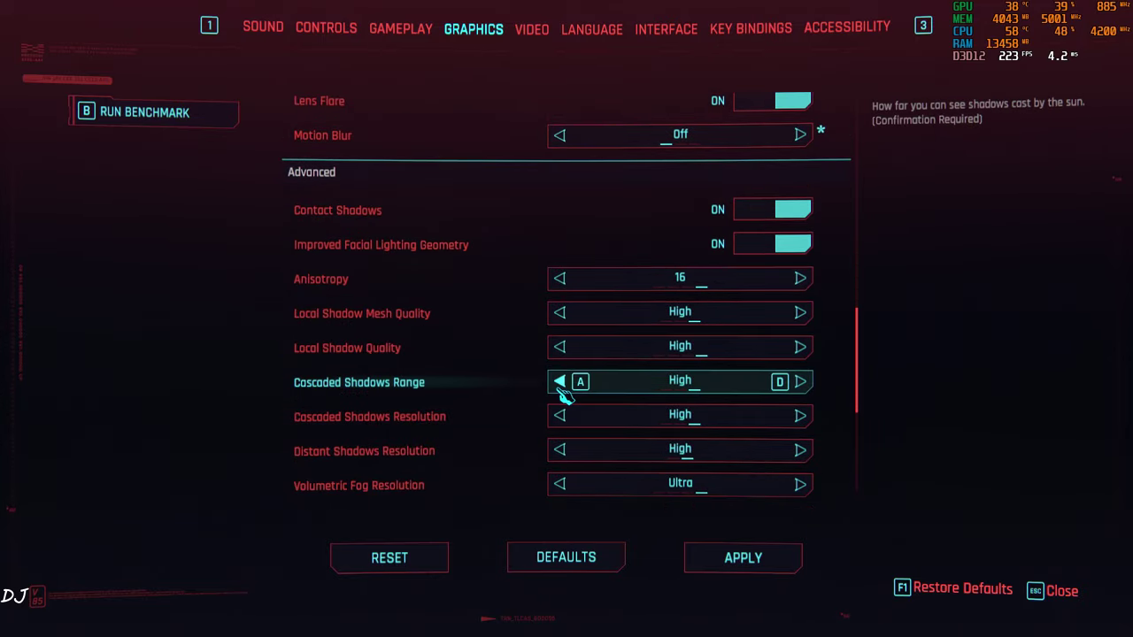
pyautogui.scroll(-2, 565, 397)
pyautogui.scroll(-5, 564, 396)
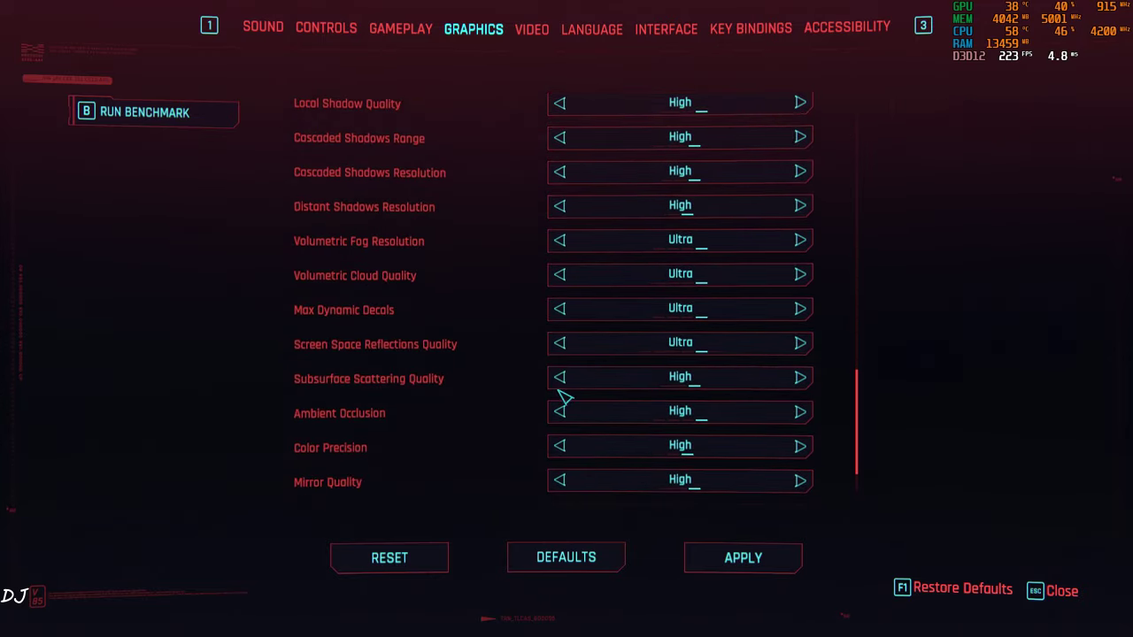
pyautogui.click(733, 557)
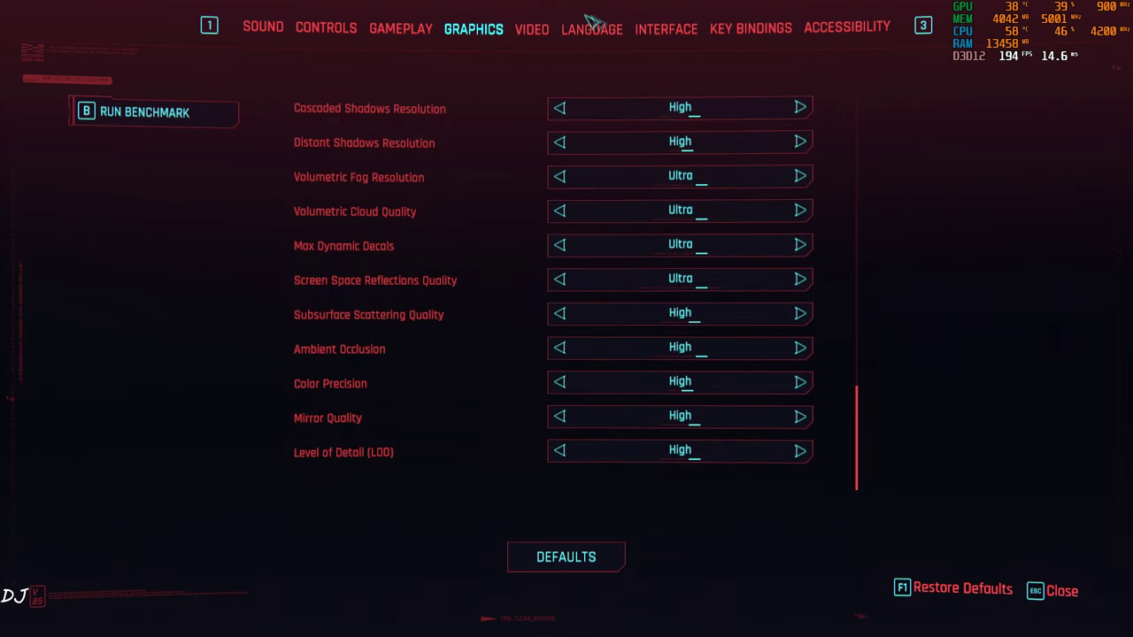
pyautogui.click(532, 29)
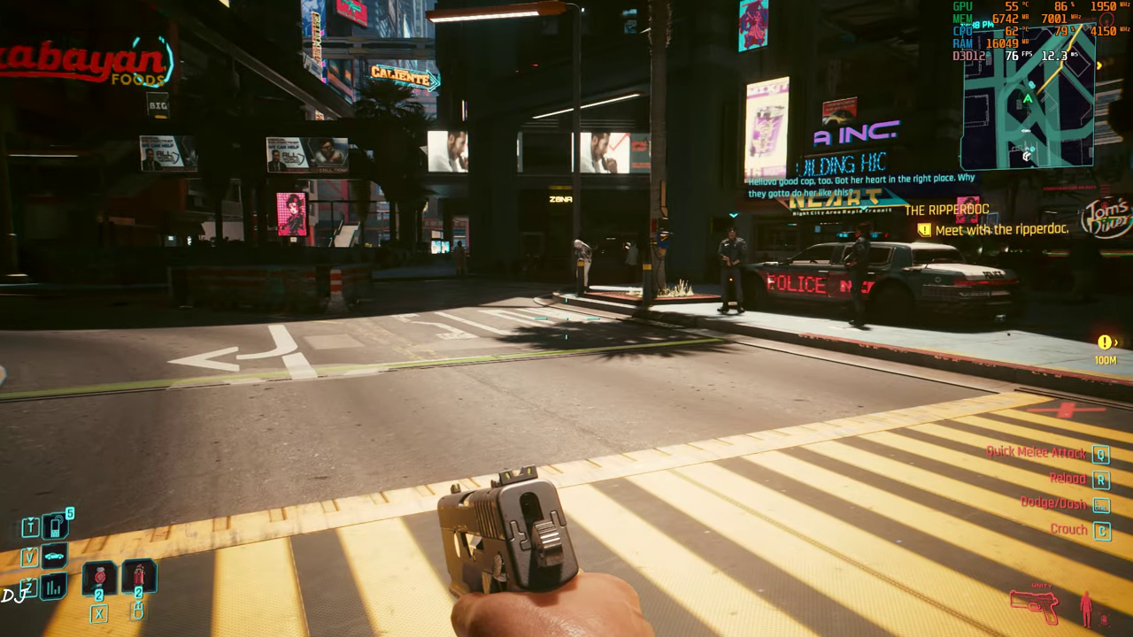
# Step: Exit the menus with Esc and resume walking toward the crosswalk
pyautogui.press('Escape')
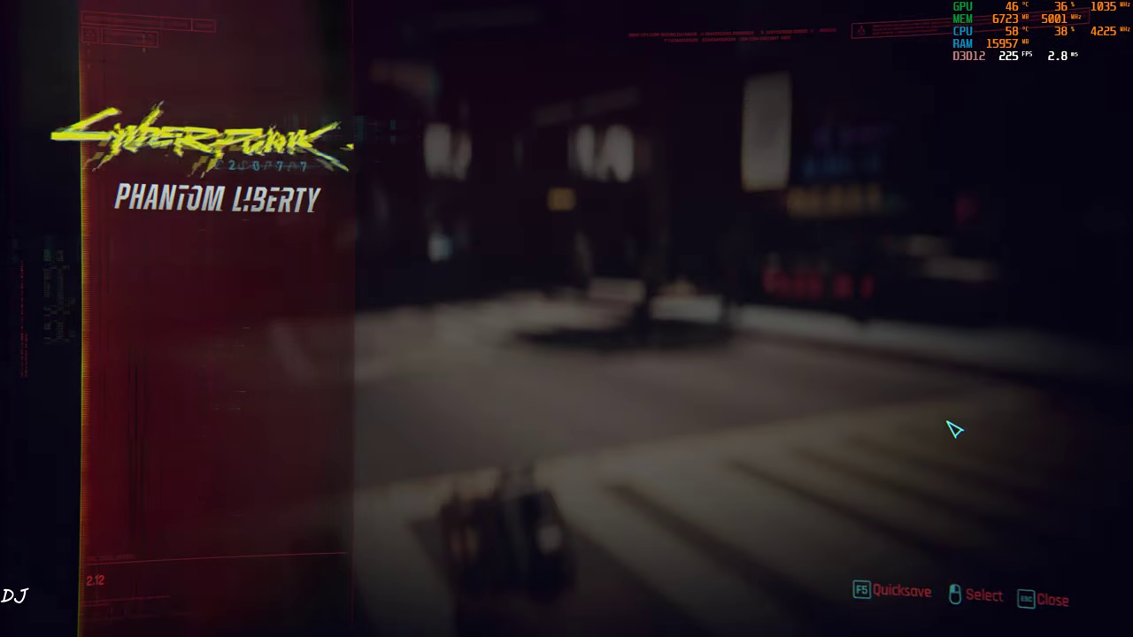
pyautogui.press('Escape')
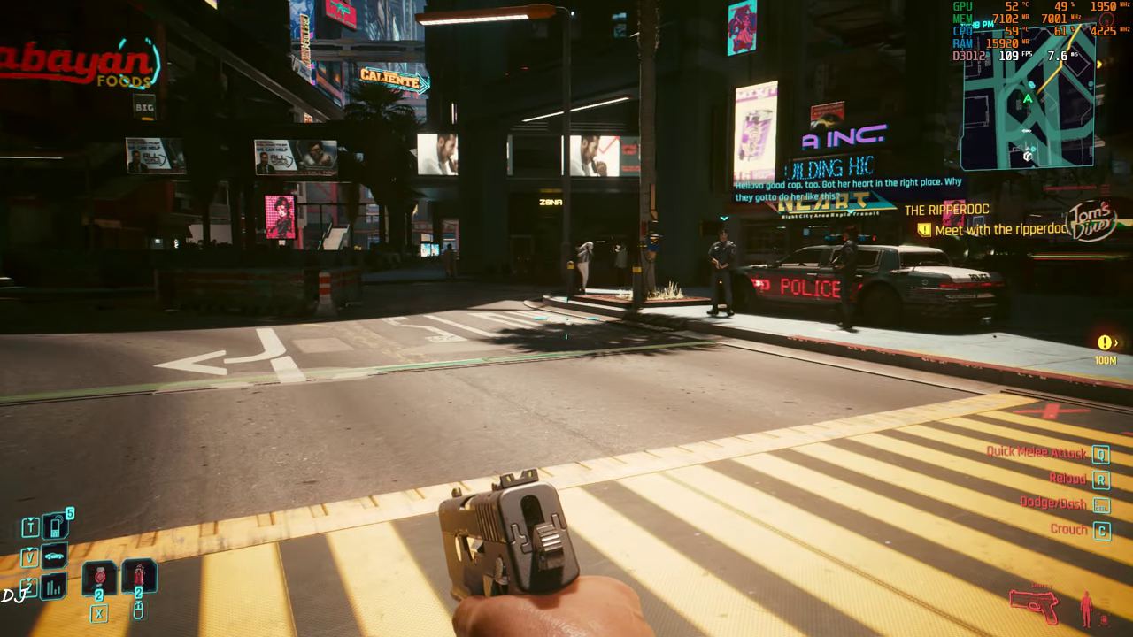
pyautogui.press('w')
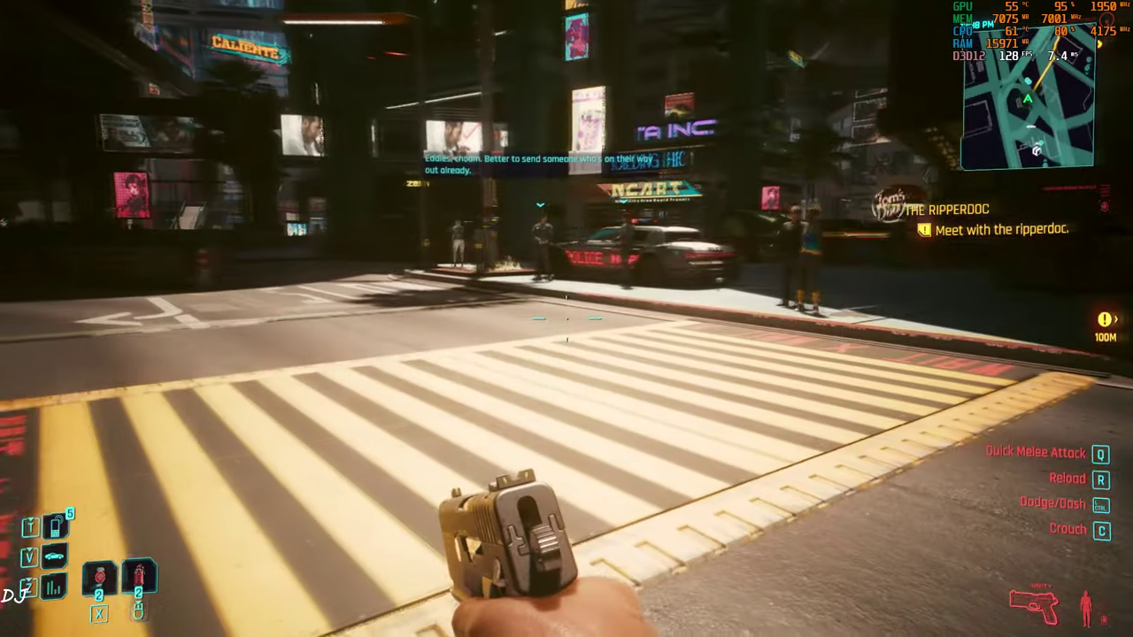
# Step: Play briefly to test frame generation, then switch to the FrameGen Ghosting Fix mod page
pyautogui.moveTo(567, 319)
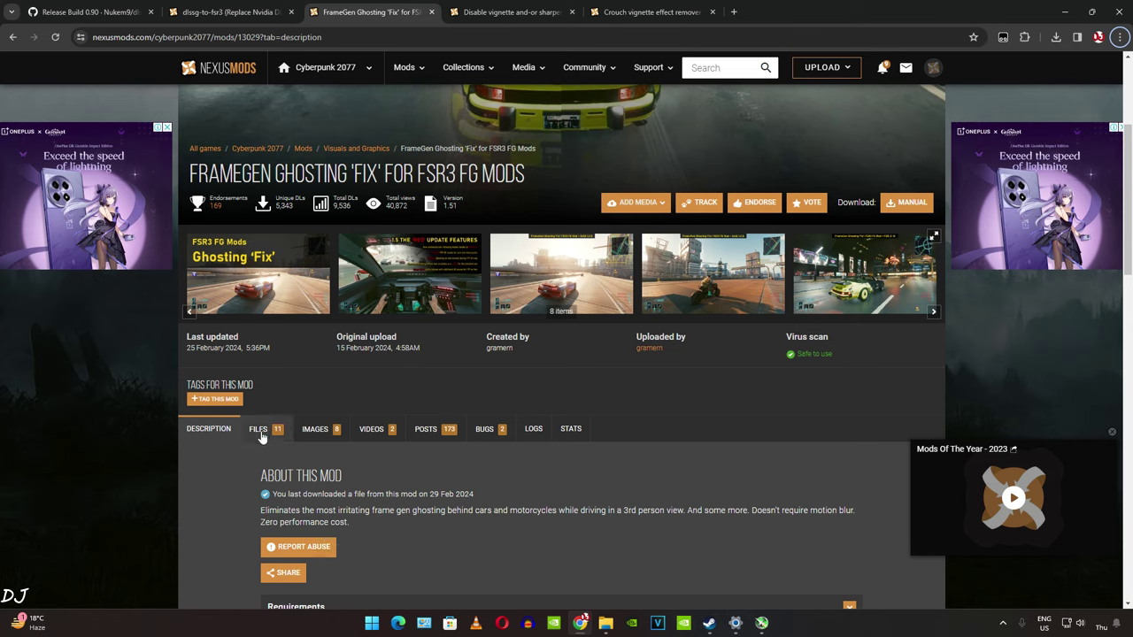
# Step: Manually download the old FrameGen Ghosting Fix 16_9 version 1.4a file from Old Files
pyautogui.click(263, 436)
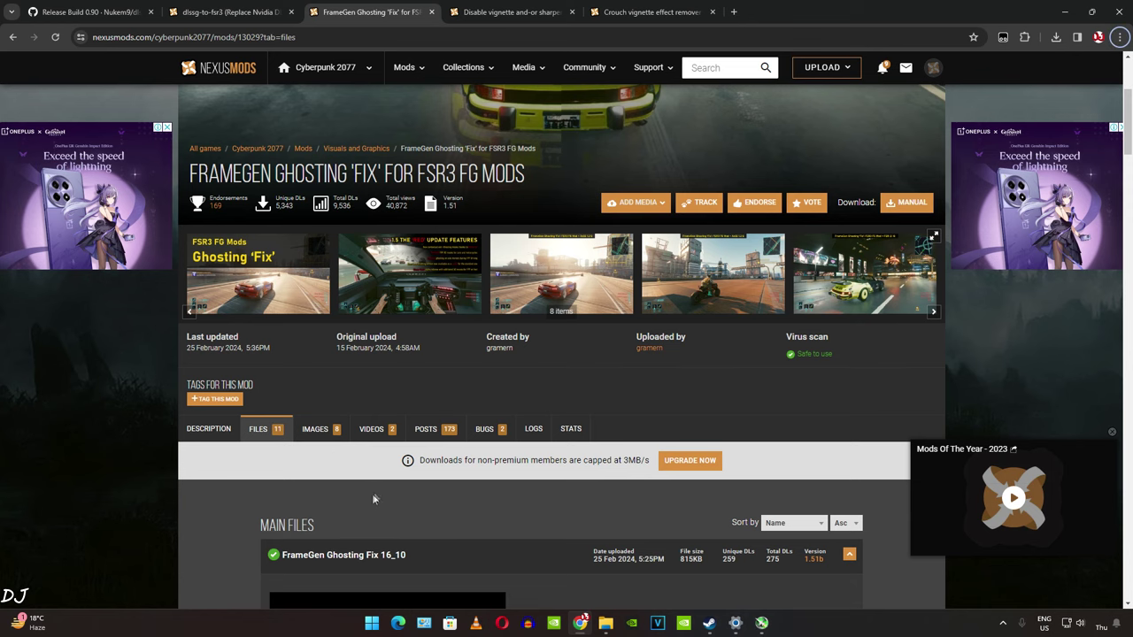
pyautogui.scroll(-5, 237, 517)
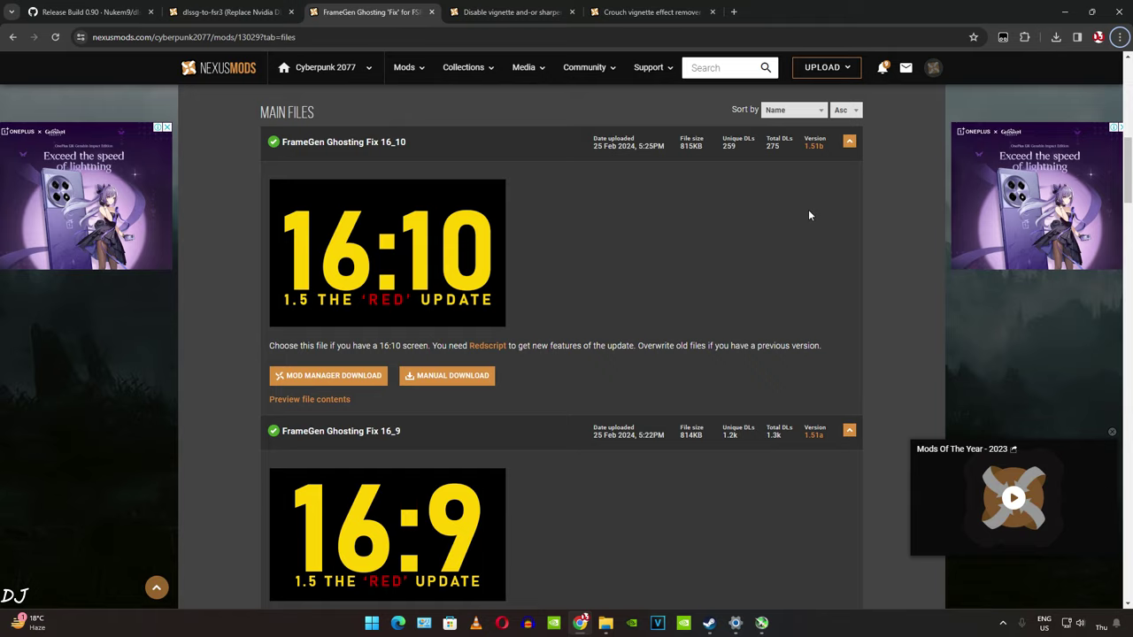
pyautogui.scroll(-15, 809, 215)
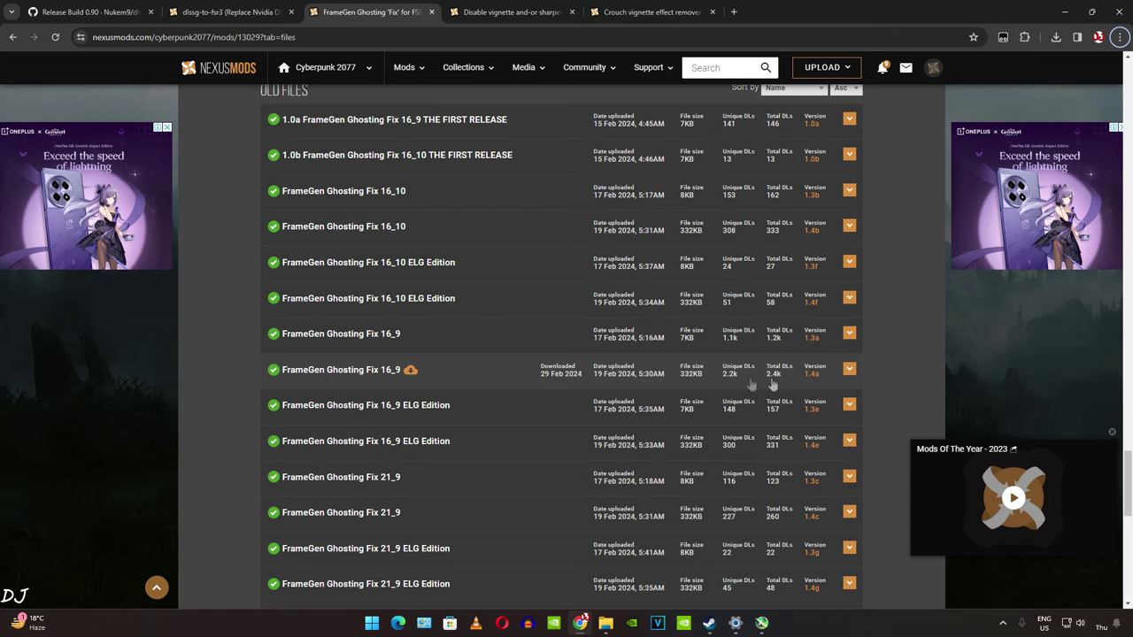
pyautogui.click(346, 375)
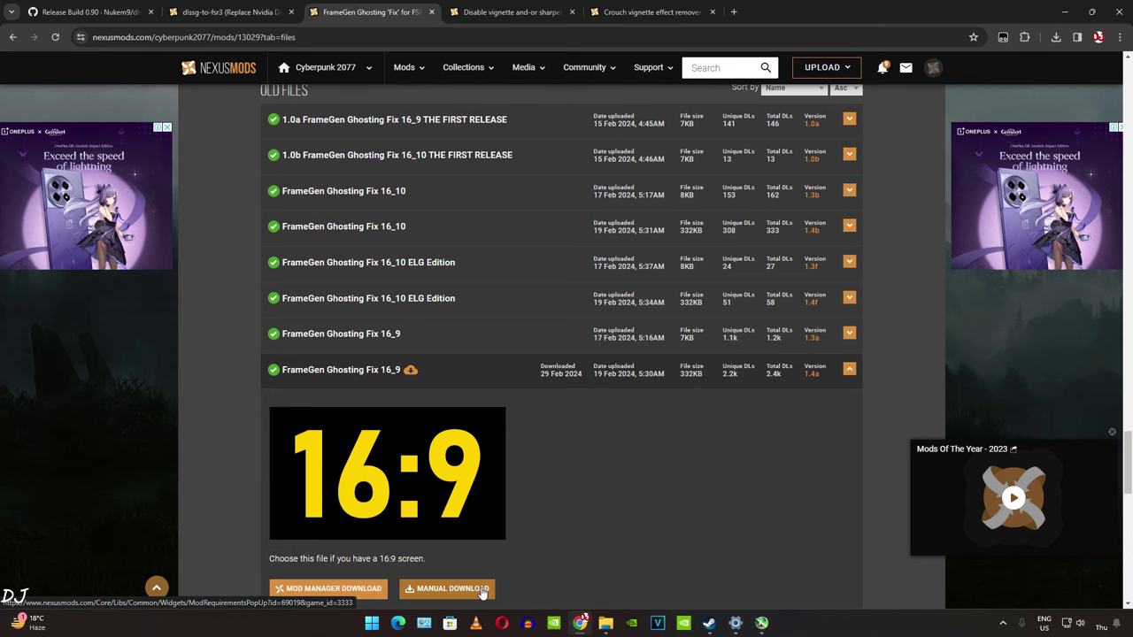
pyautogui.click(481, 590)
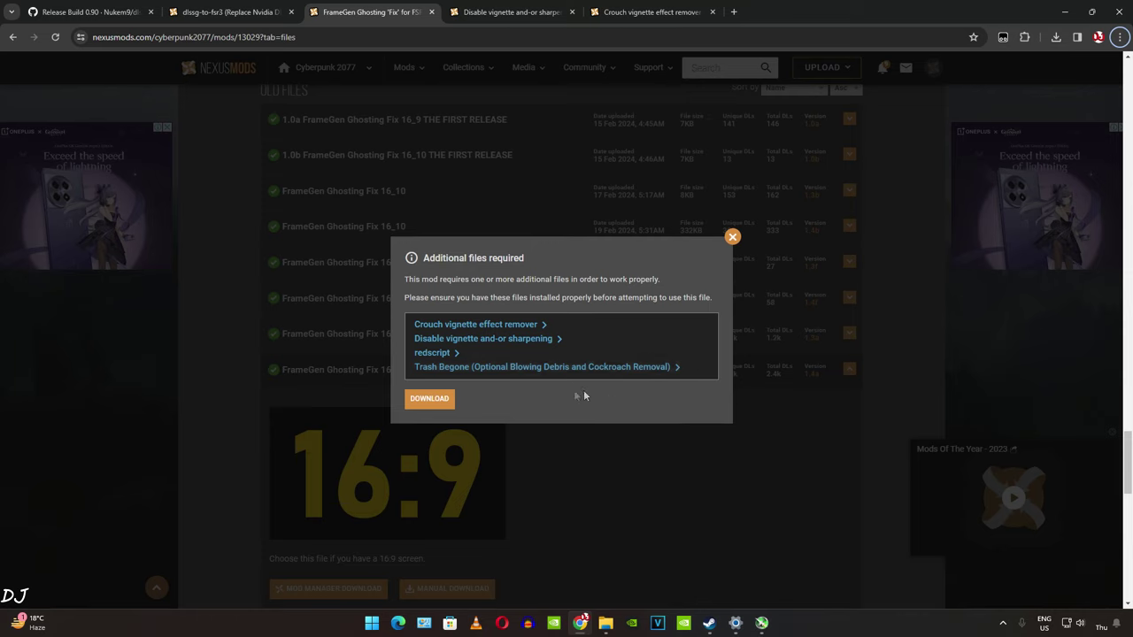
pyautogui.click(436, 403)
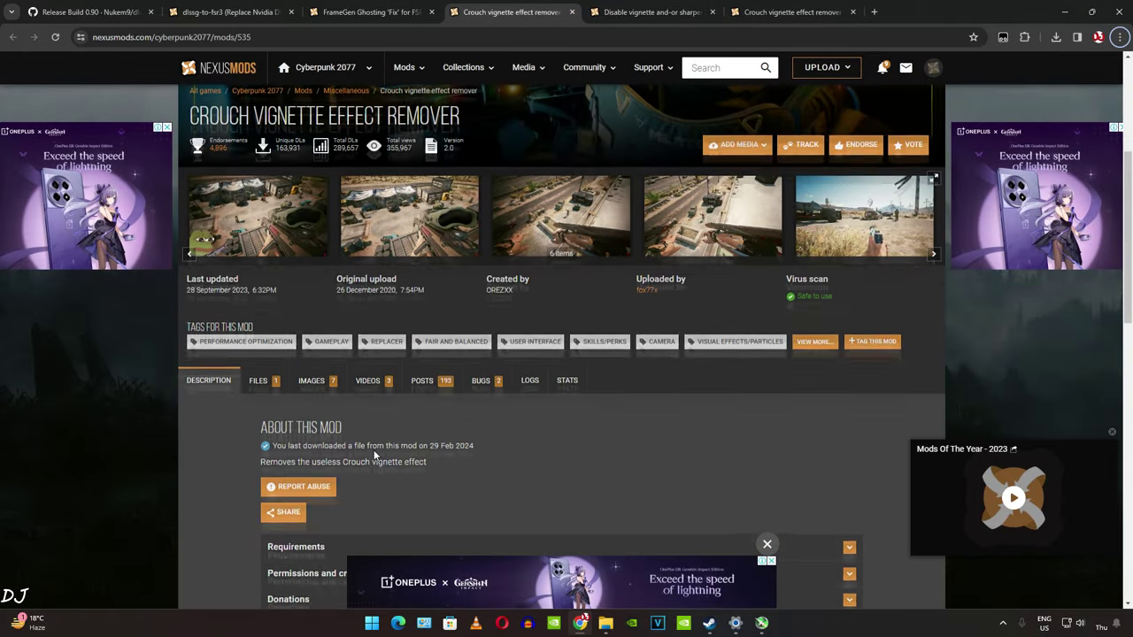
# Step: Manually download Crouch vignette effect remover 2.0 from its Files list
pyautogui.scroll(-3, 259, 398)
pyautogui.click(258, 384)
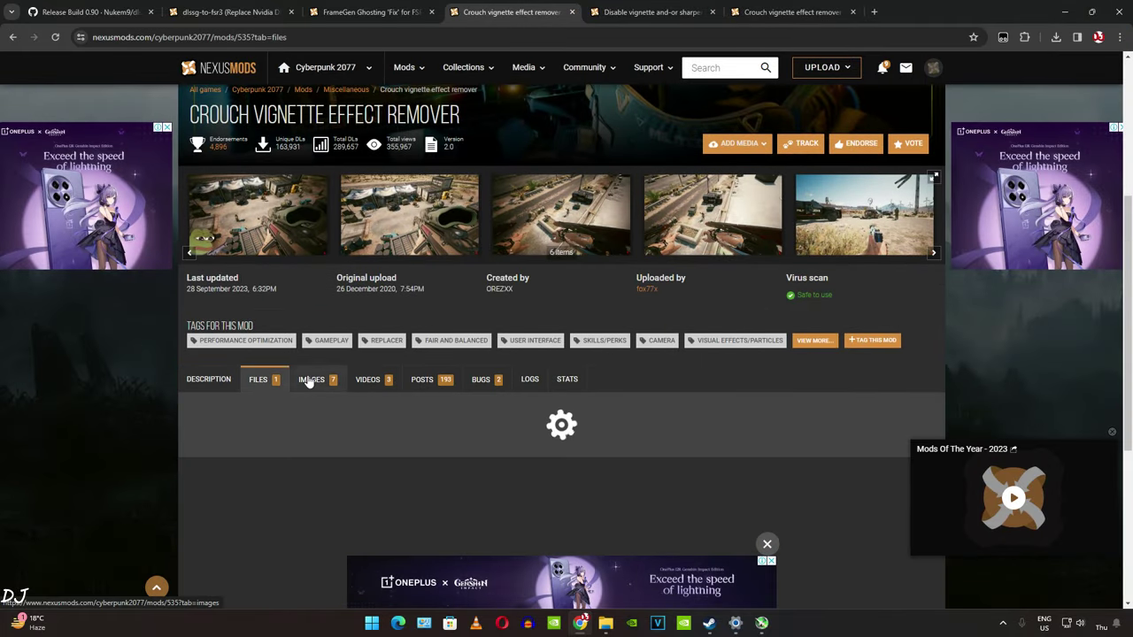
pyautogui.scroll(-2, 482, 469)
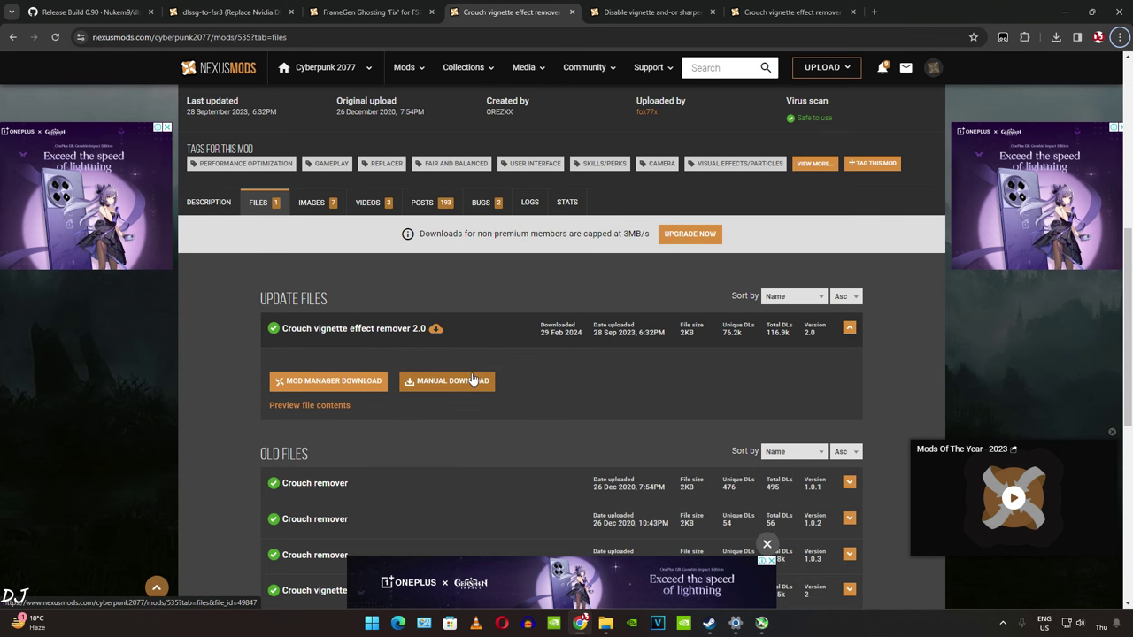
pyautogui.click(459, 381)
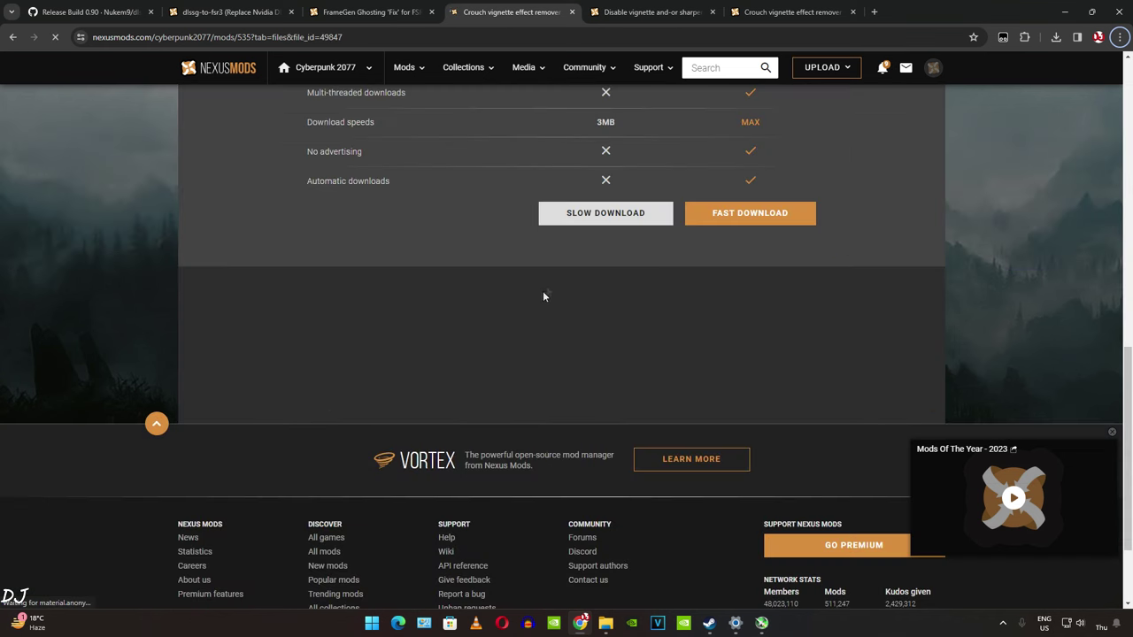
# Step: Manually download the disable vignette file from the Disable vignette and-or sharpening mod
pyautogui.click(375, 7)
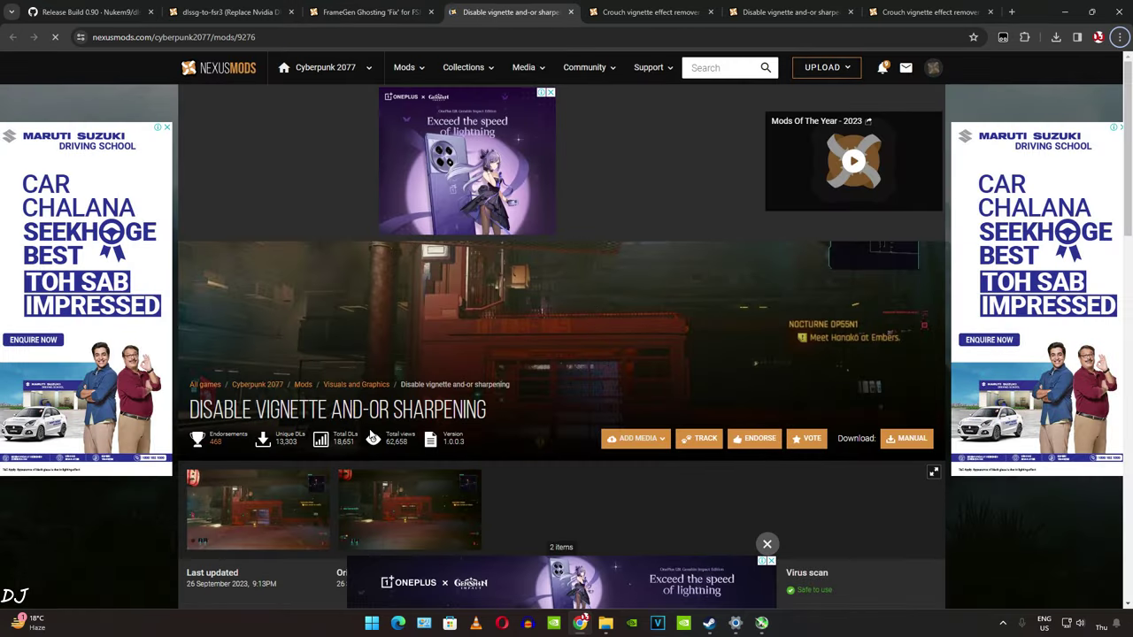
pyautogui.scroll(-2, 239, 527)
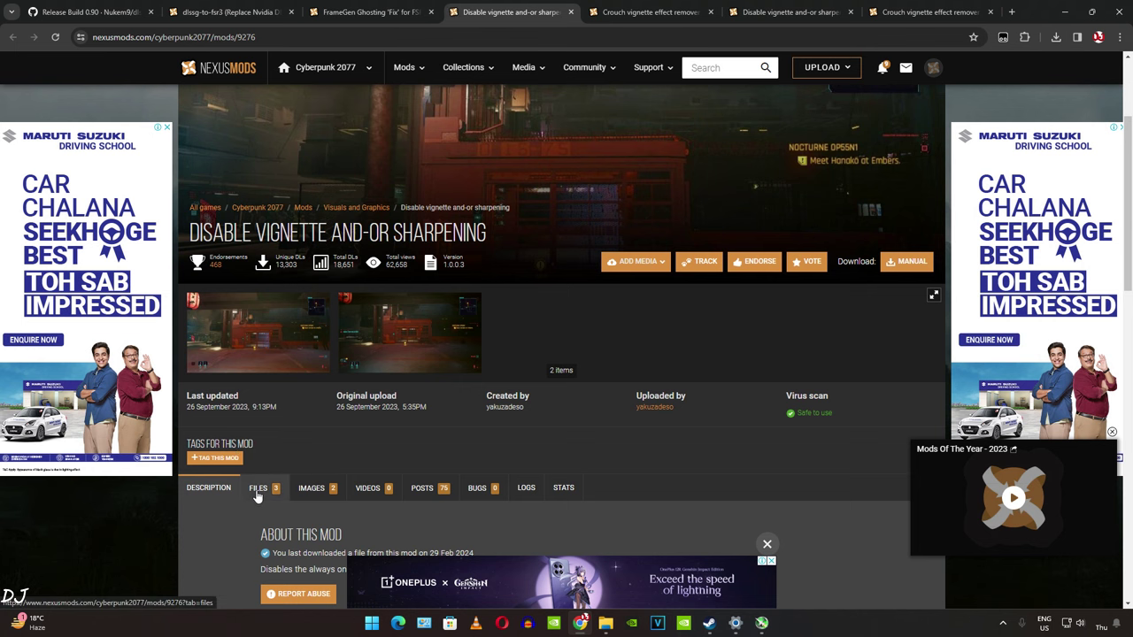
pyautogui.click(256, 496)
pyautogui.scroll(-4, 240, 376)
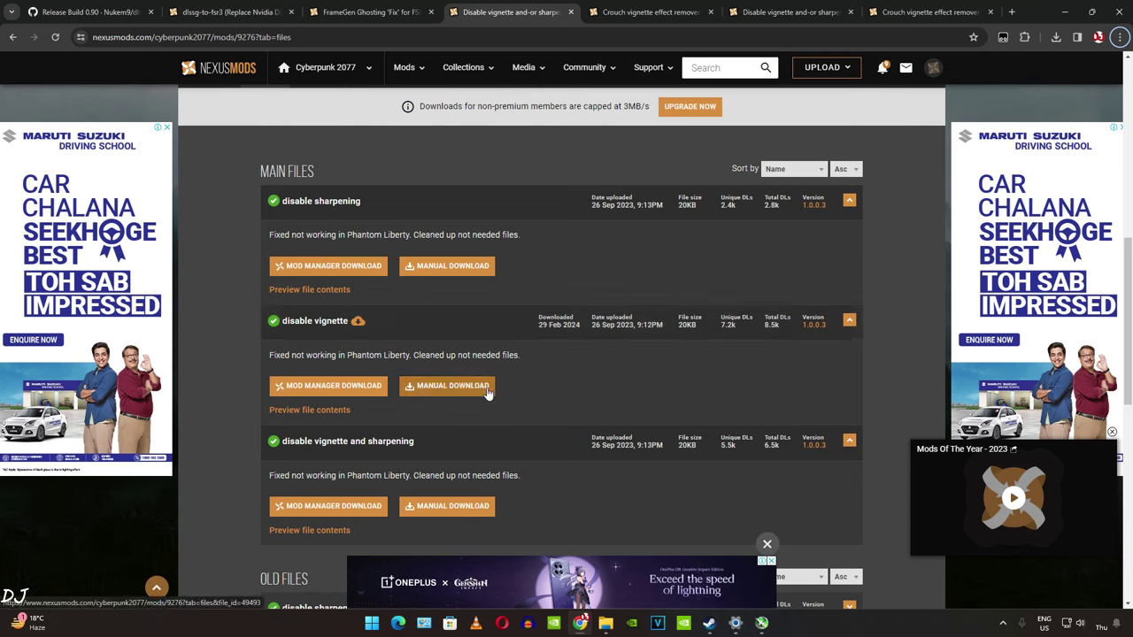
pyautogui.click(444, 398)
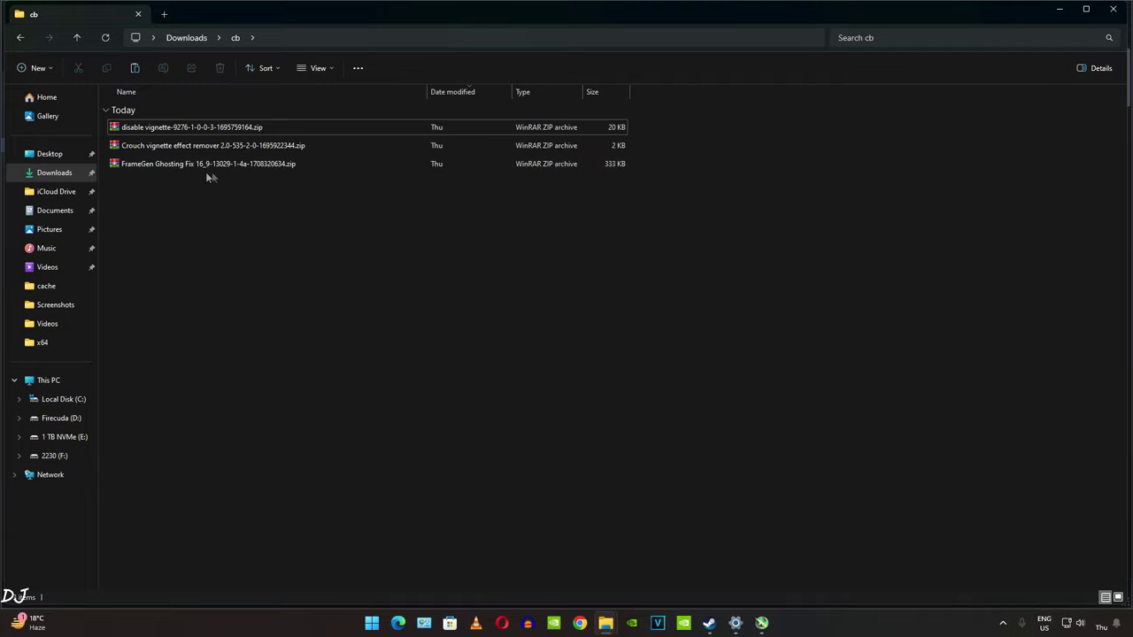
# Step: Extract the archive folder from the FrameGen Ghosting Fix zip into the cb folder
pyautogui.doubleClick(174, 170)
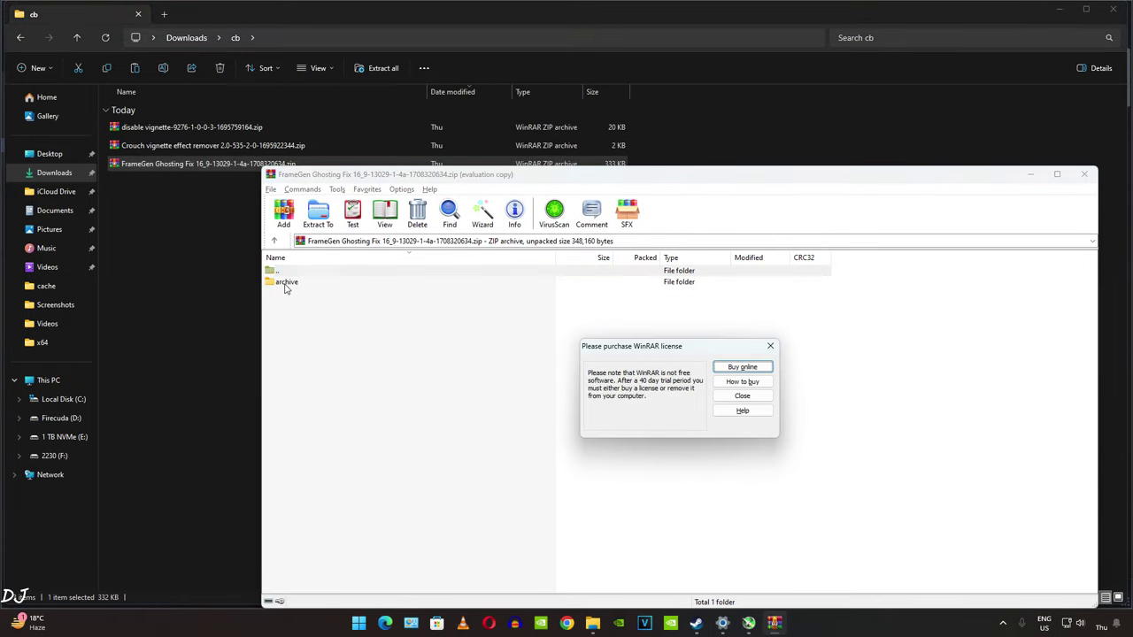
pyautogui.click(770, 345)
pyautogui.click(283, 282)
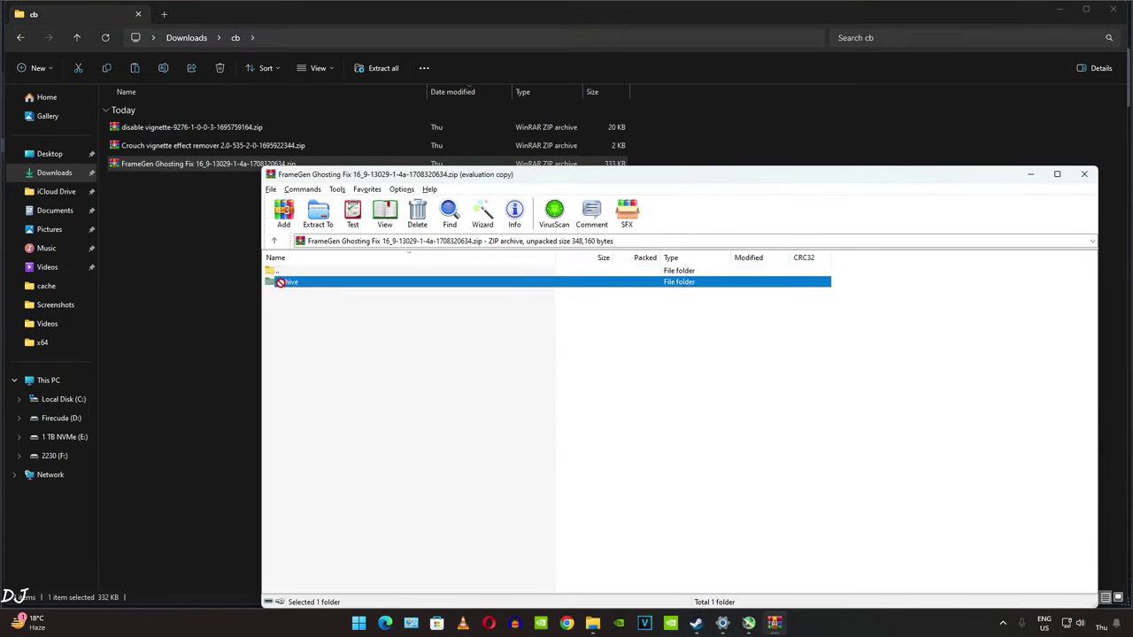
pyautogui.press('Escape')
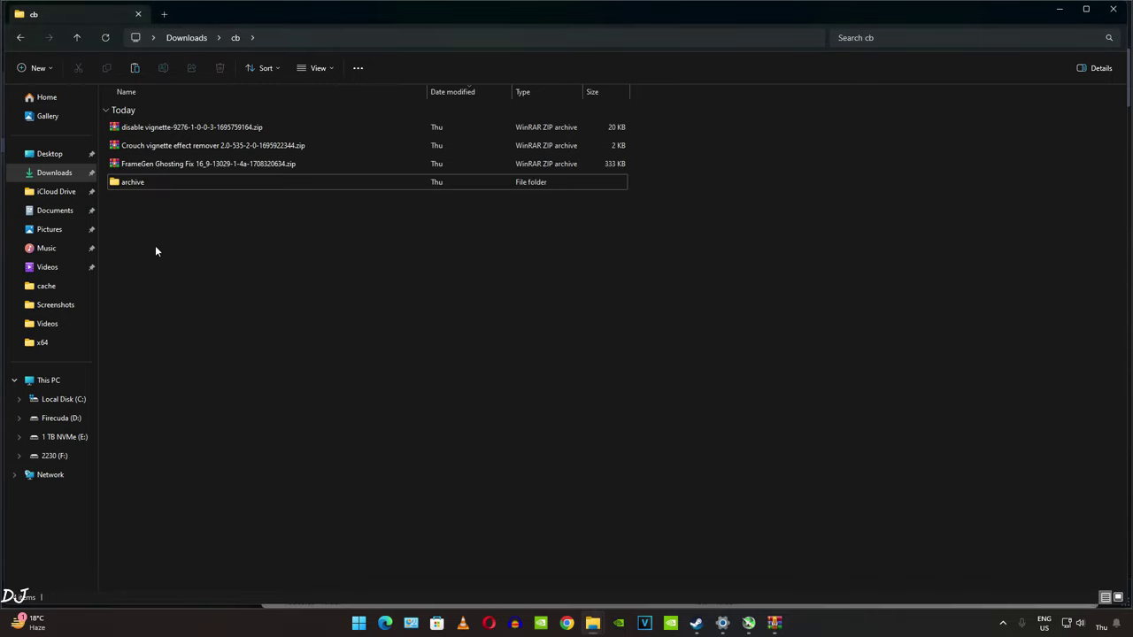
# Step: Extract the archive folder from the Crouch vignette remover zip into the cb folder
pyautogui.click(181, 149)
pyautogui.press('Return')
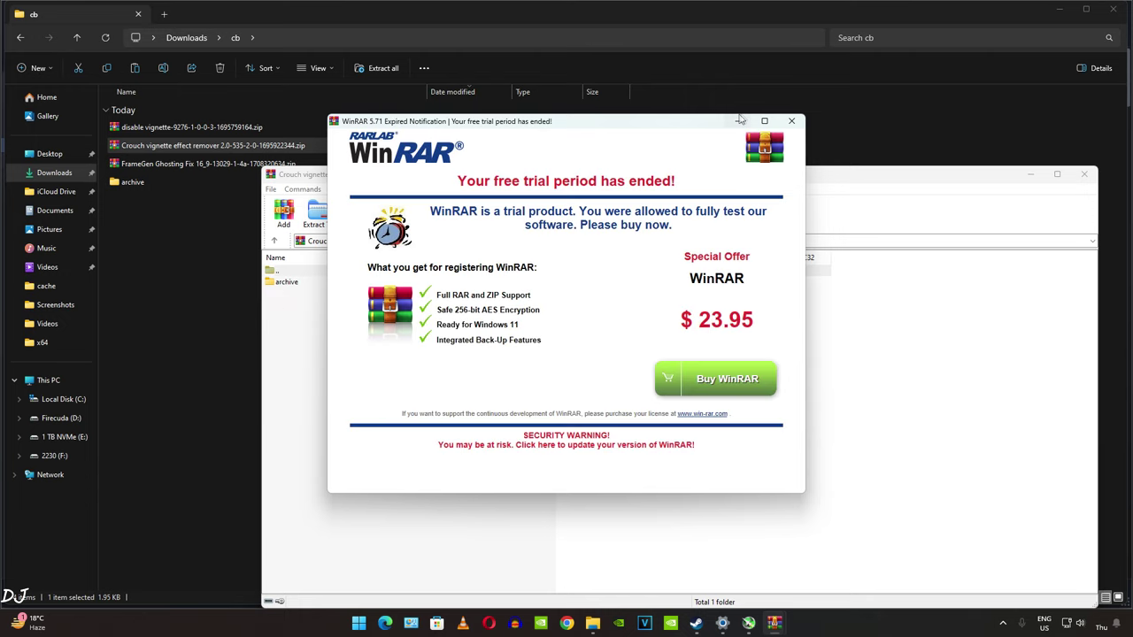
pyautogui.click(791, 120)
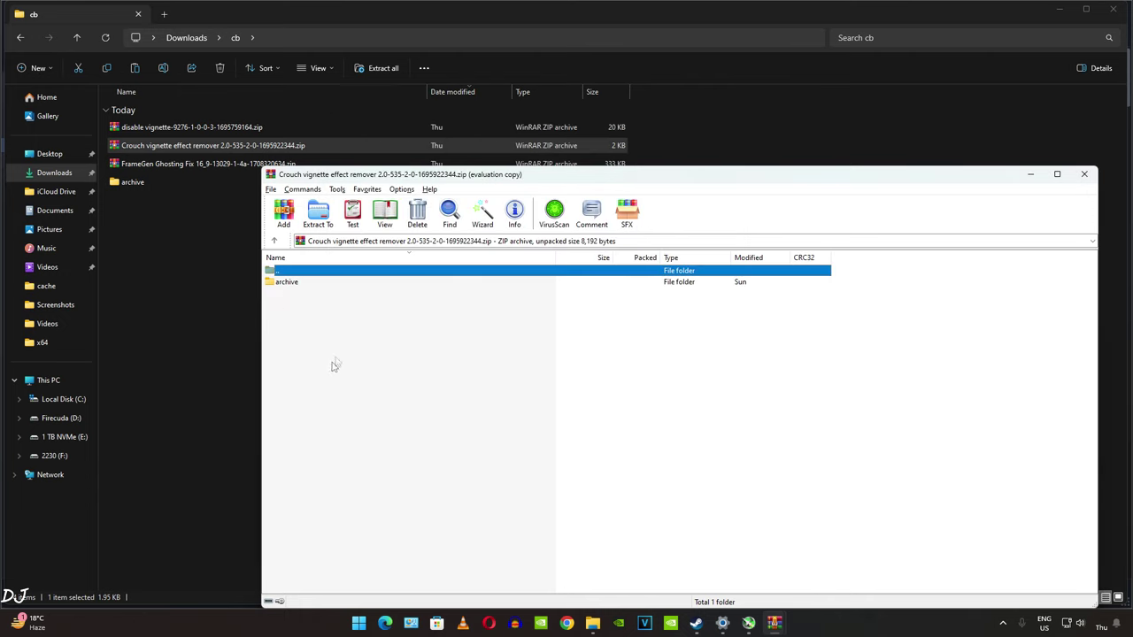
pyautogui.click(286, 281)
pyautogui.press('Escape')
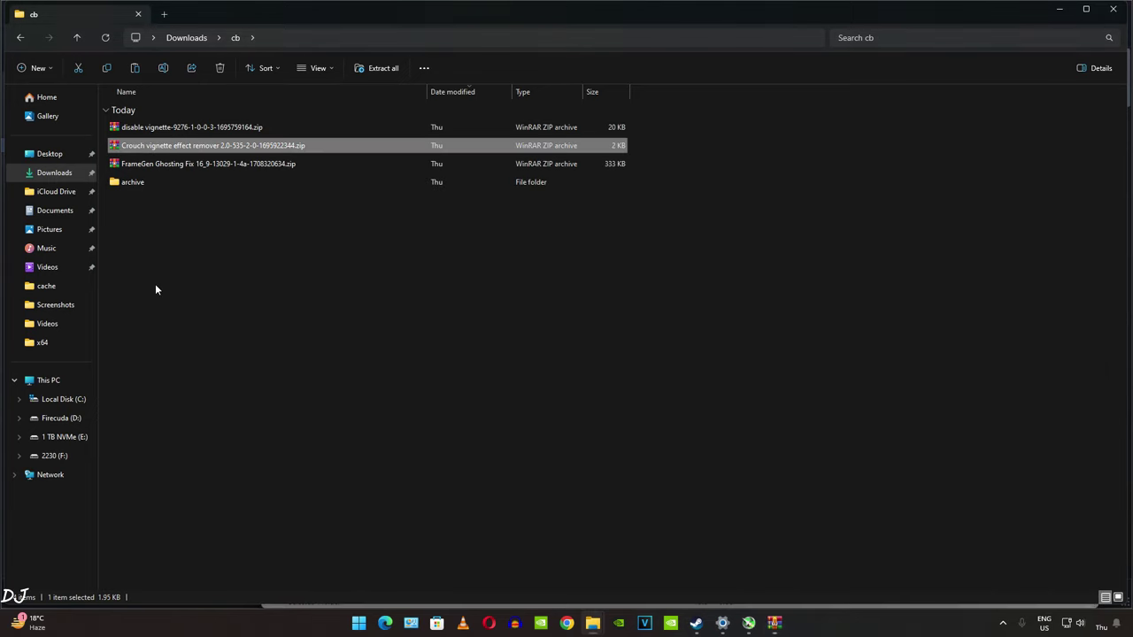
pyautogui.press('Down')
pyautogui.press('Down')
# Step: Extract the archive folder from the disable vignette zip into the cb folder
pyautogui.click(164, 200)
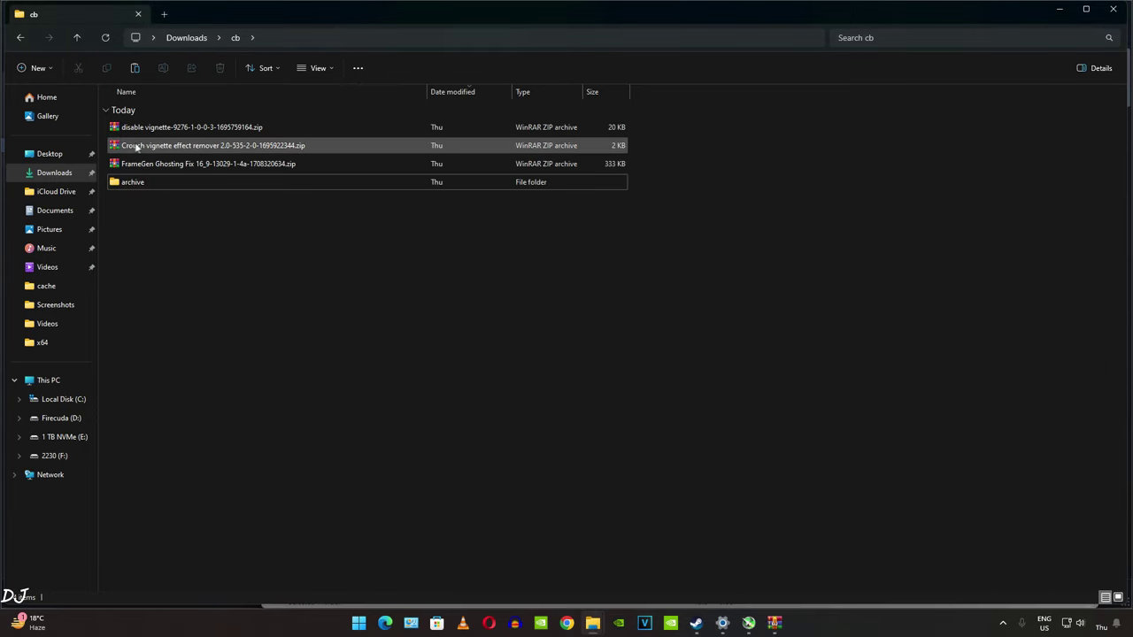
pyautogui.click(178, 128)
pyautogui.doubleClick(179, 128)
pyautogui.click(790, 116)
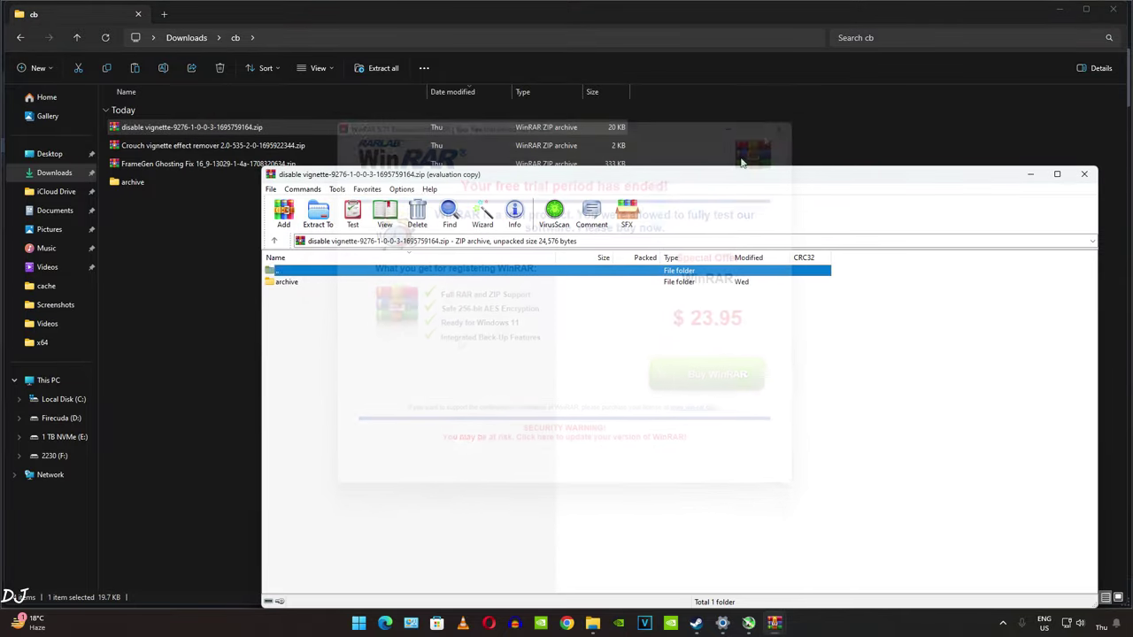
pyautogui.click(282, 283)
pyautogui.press('Escape')
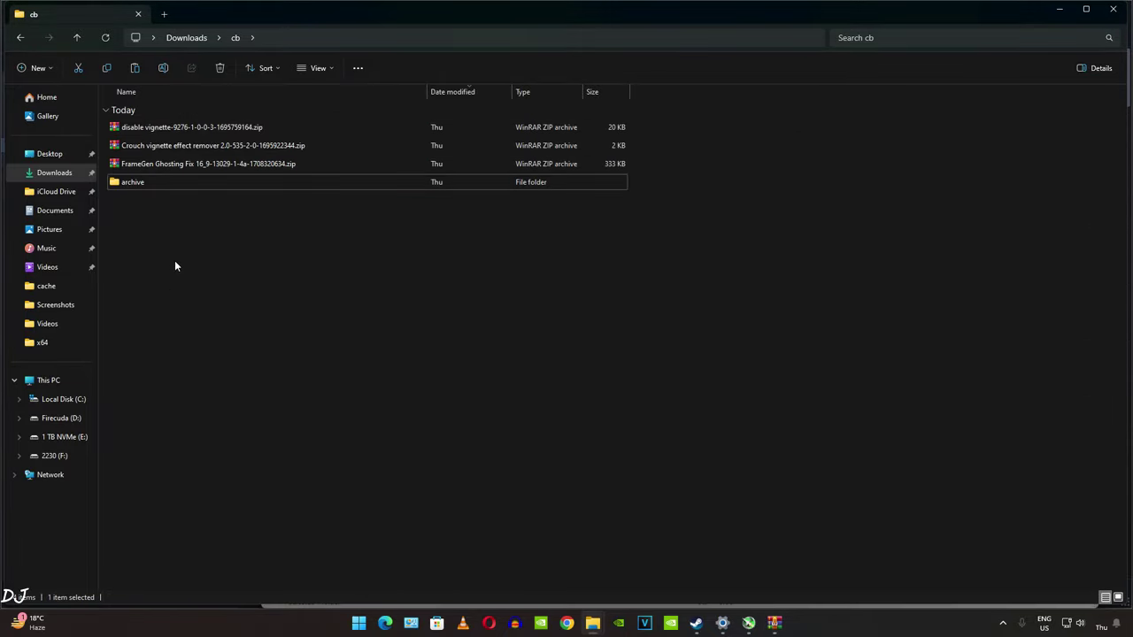
pyautogui.click(175, 260)
# Step: Check that archive\pc\mod holds the three mods' .archive files
pyautogui.doubleClick(127, 183)
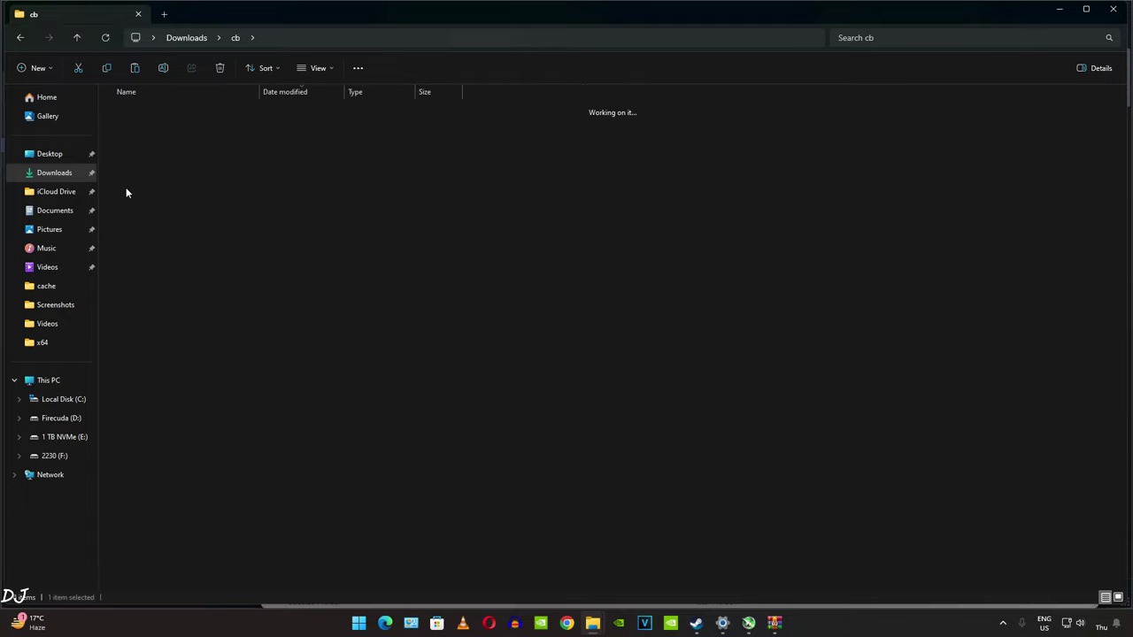
pyautogui.doubleClick(127, 130)
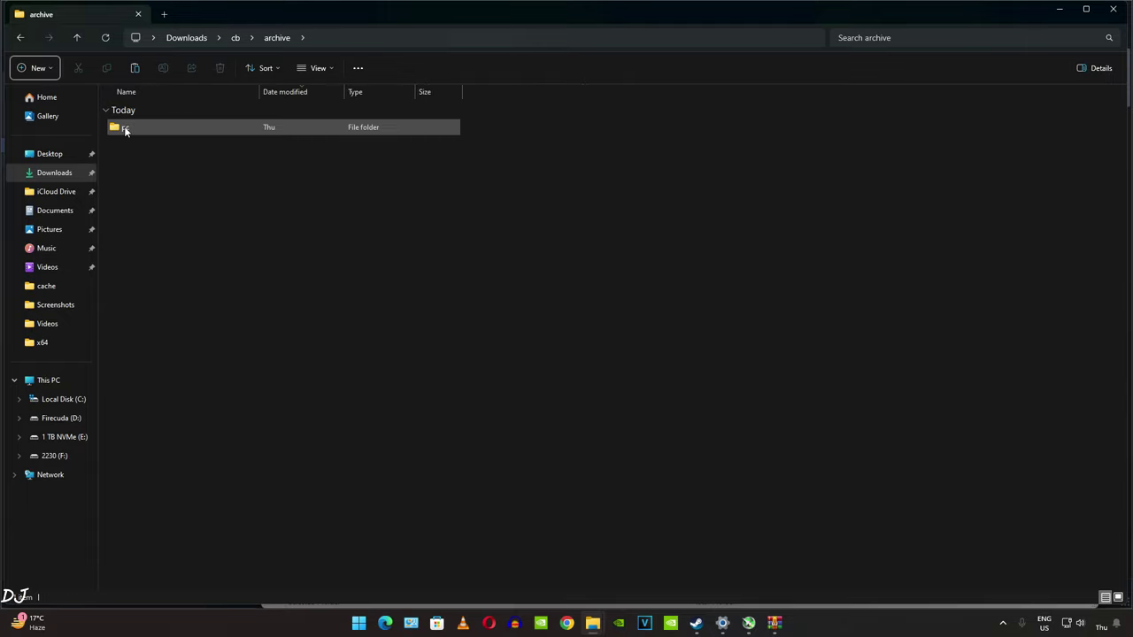
pyautogui.doubleClick(132, 129)
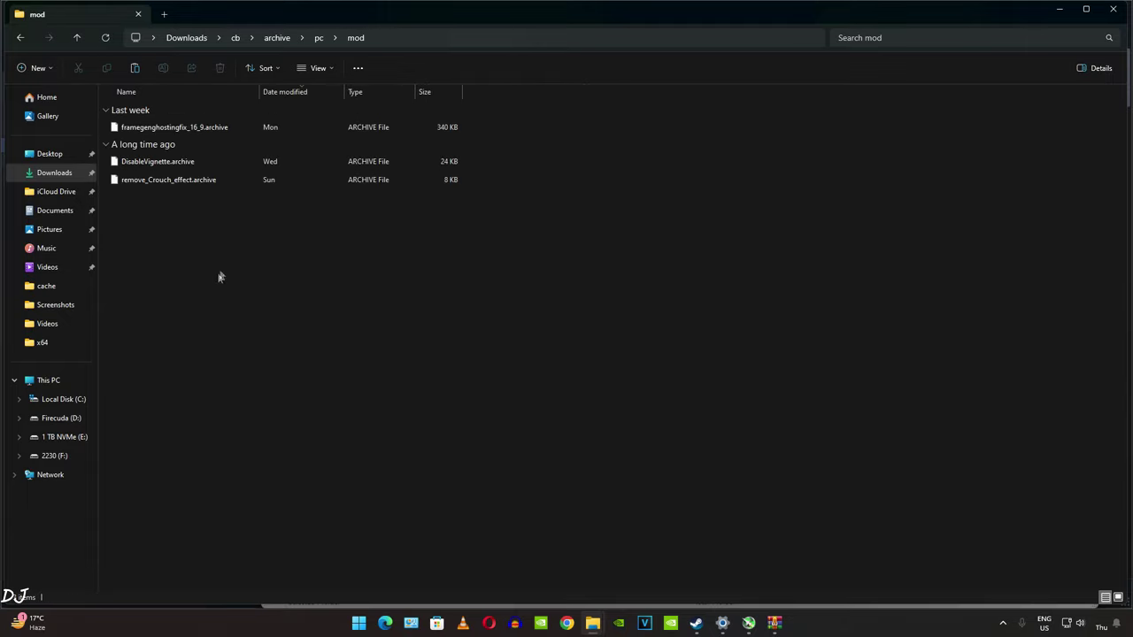
# Step: Copy the archive folder from the cb folder
pyautogui.click(77, 37)
pyautogui.doubleClick(78, 38)
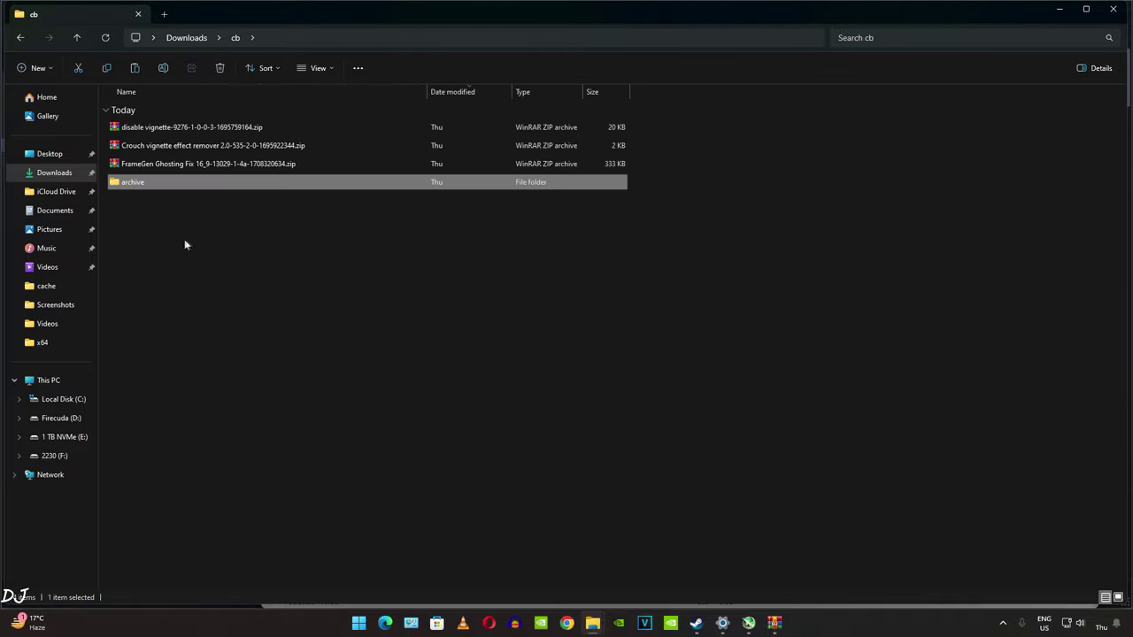
pyautogui.rightClick(128, 184)
pyautogui.click(168, 200)
pyautogui.click(167, 200)
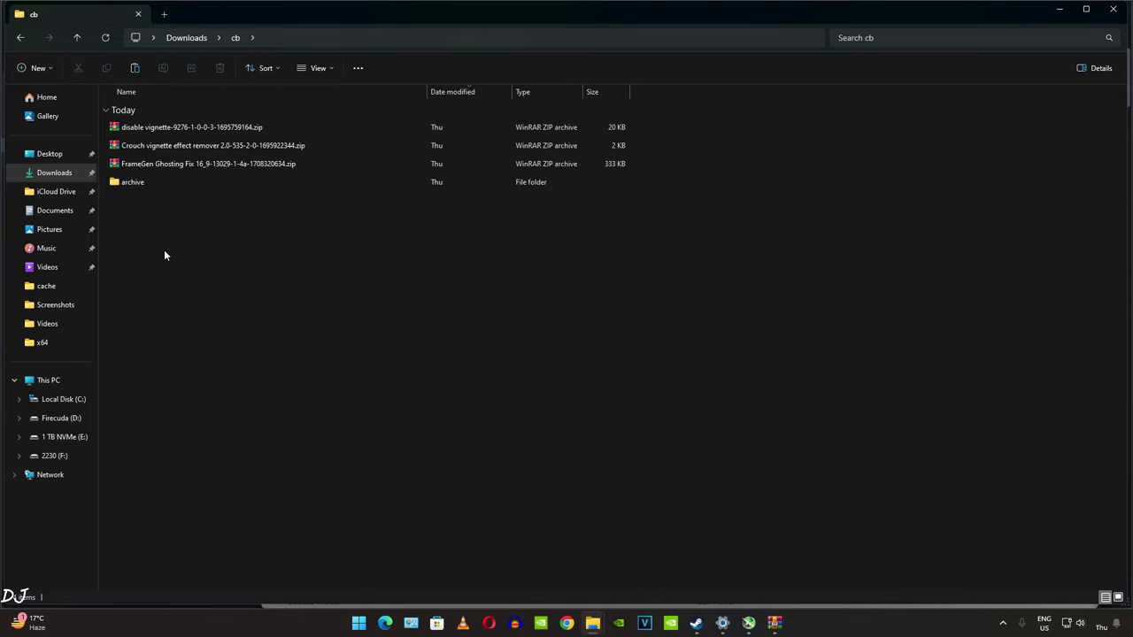
# Step: Open Cyberpunk 2077's local install folder from the Steam library
pyautogui.click(695, 622)
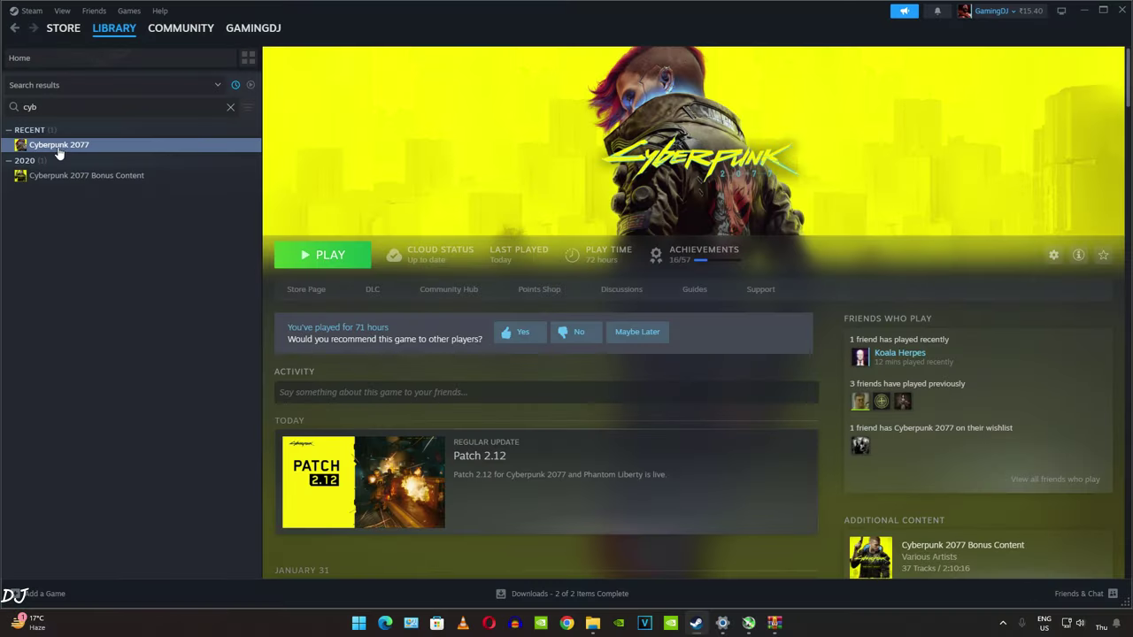
pyautogui.rightClick(55, 150)
pyautogui.moveTo(97, 217)
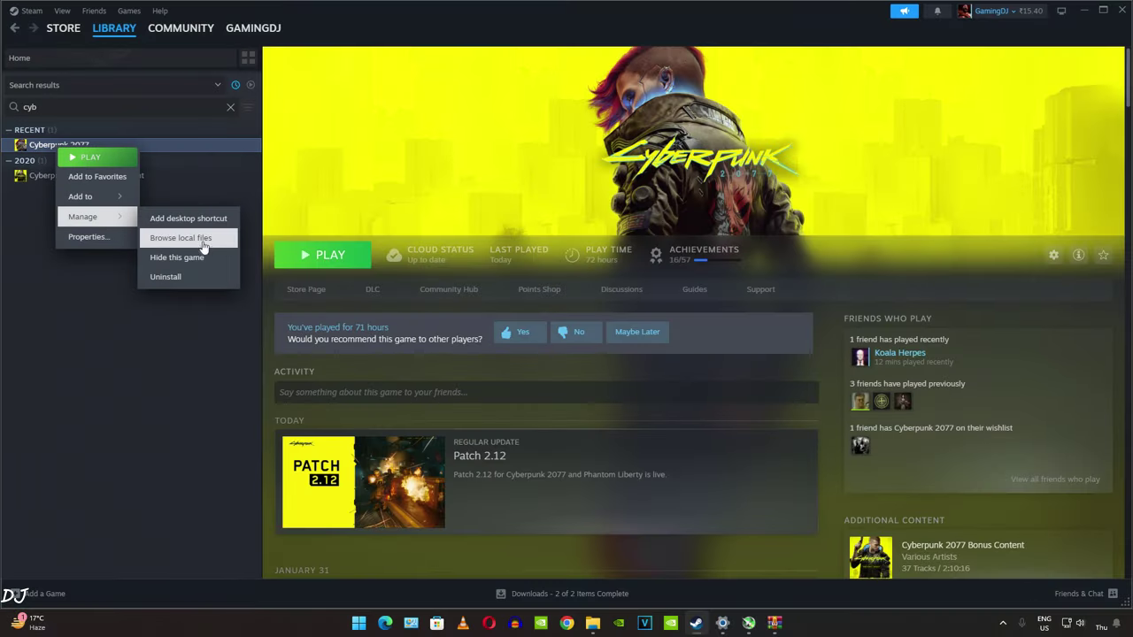
pyautogui.click(181, 238)
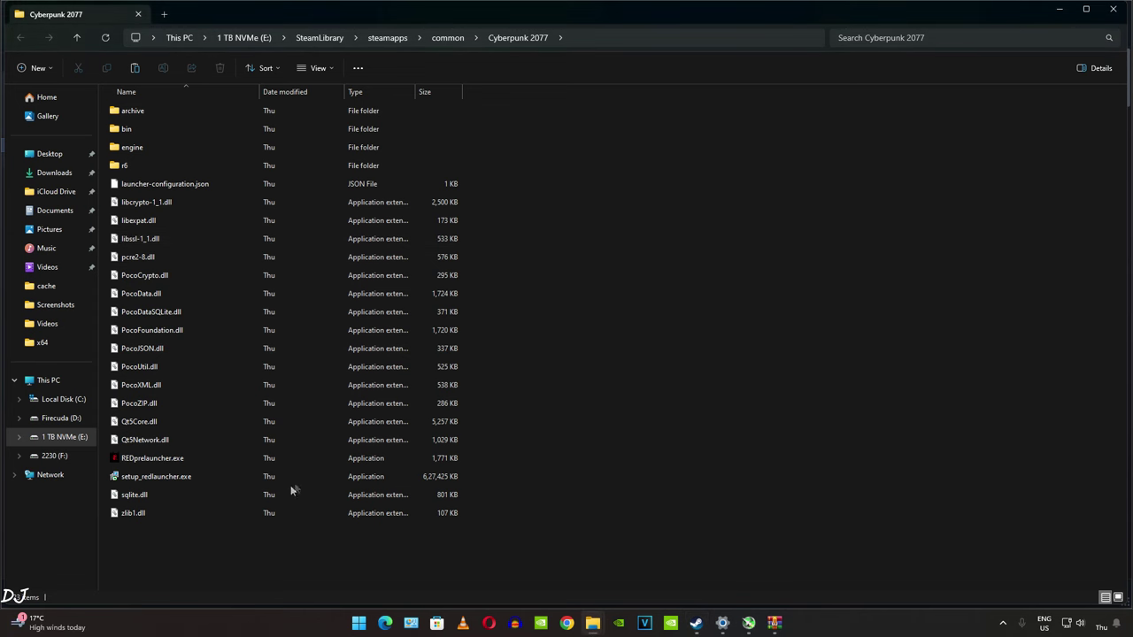
# Step: Paste the copied archive folder into the game's install folder
pyautogui.rightClick(234, 563)
pyautogui.click(250, 575)
pyautogui.click(210, 572)
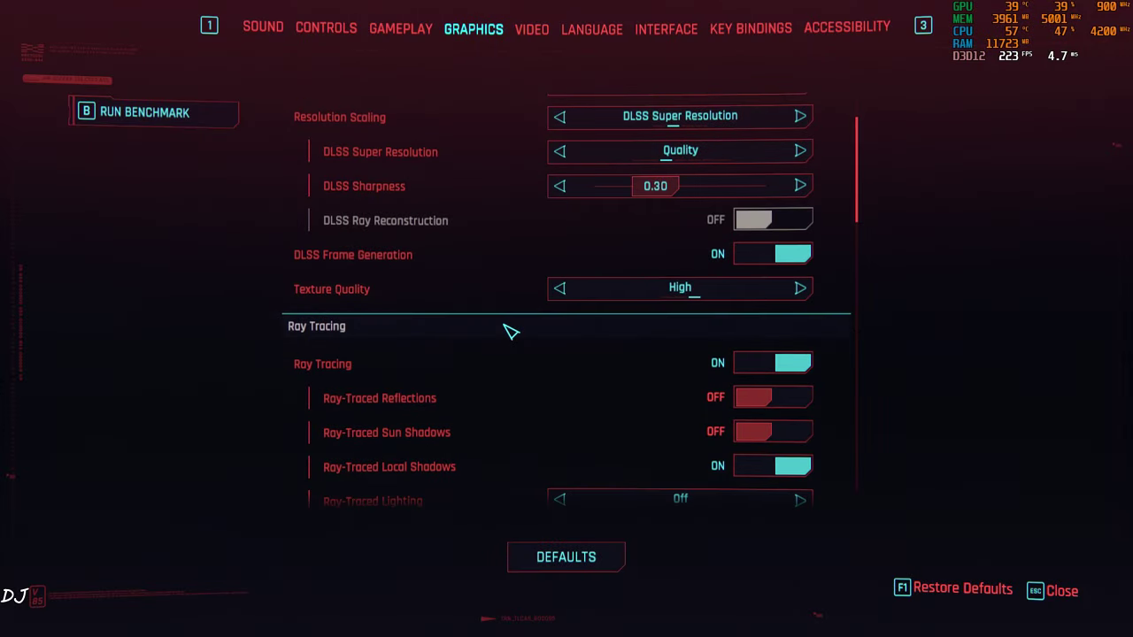
# Step: Scroll through the graphics settings and switch to the video display settings
pyautogui.scroll(-1, 513, 328)
pyautogui.scroll(-10, 520, 328)
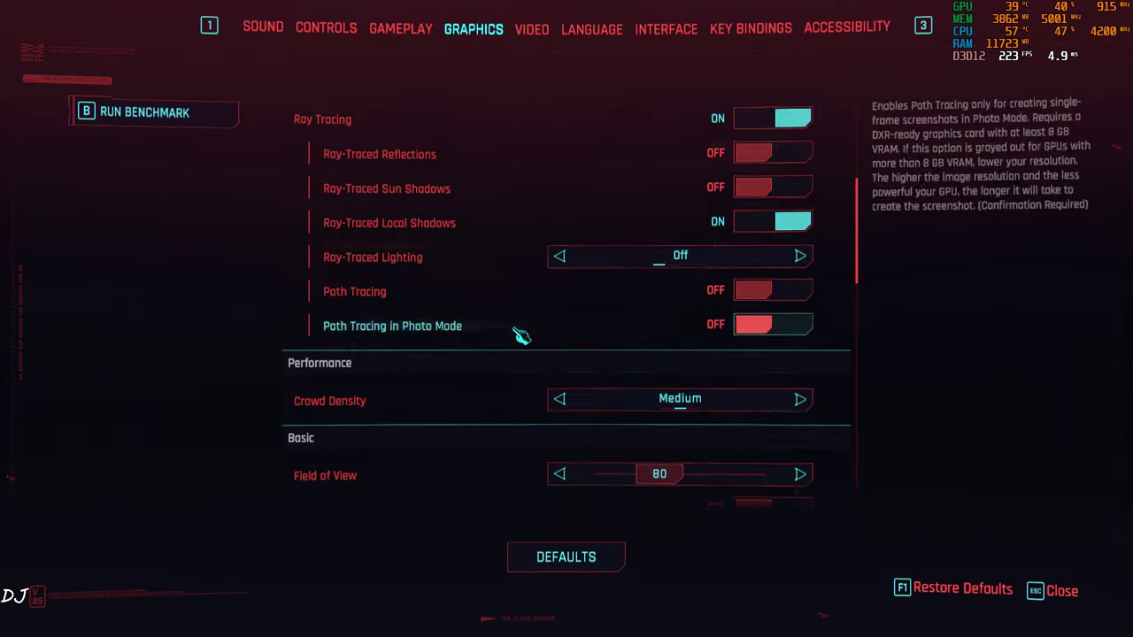
pyautogui.scroll(-10, 519, 341)
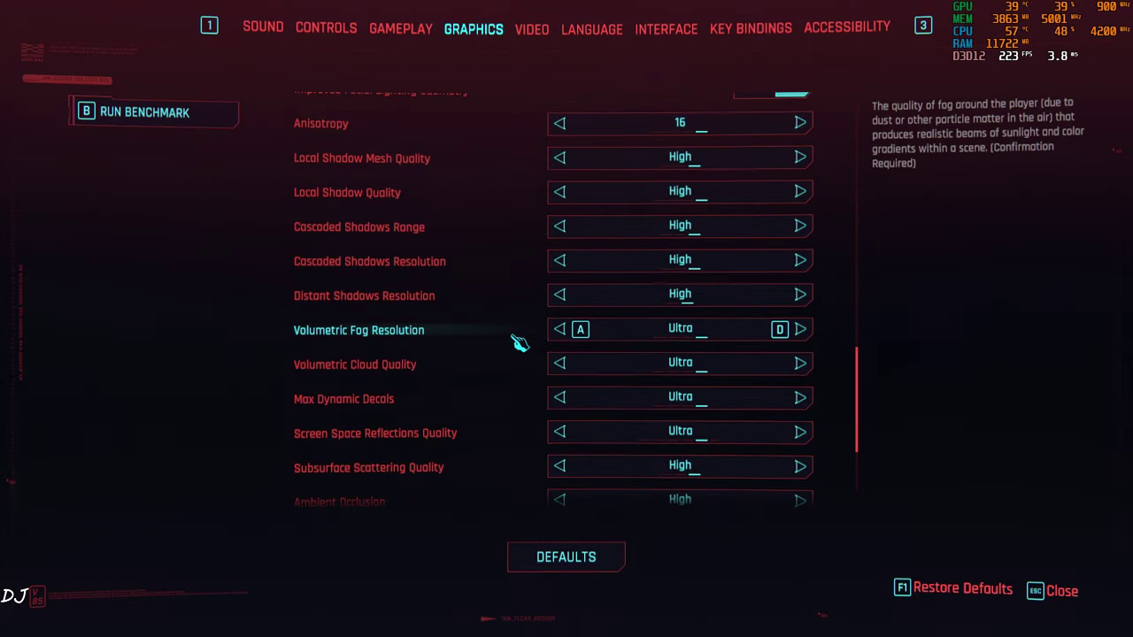
pyautogui.scroll(-2, 508, 346)
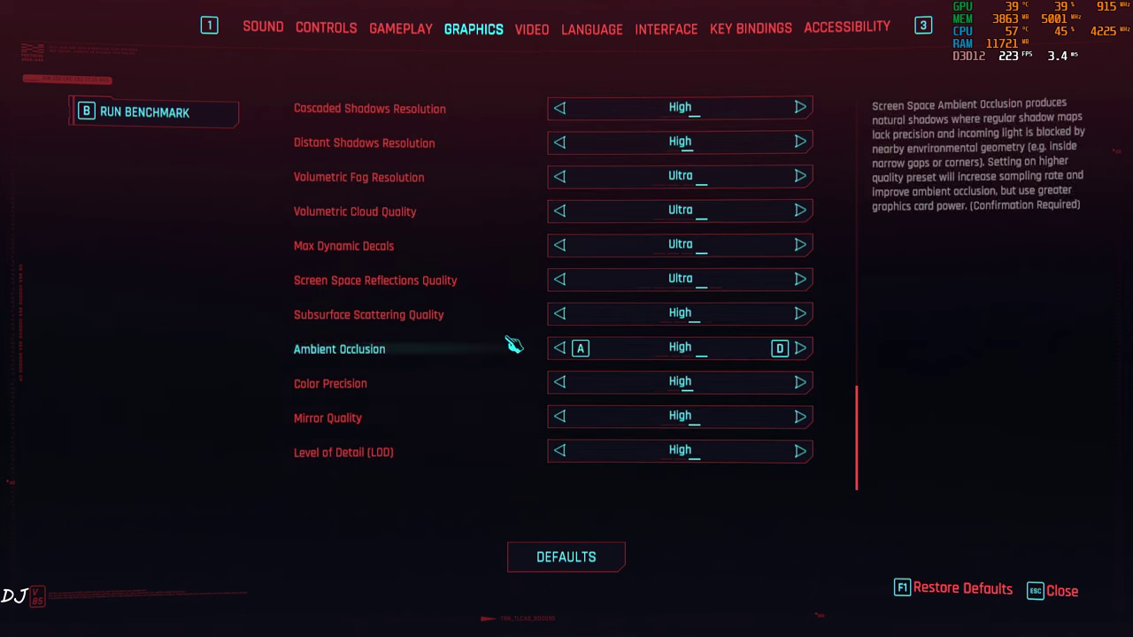
pyautogui.click(537, 32)
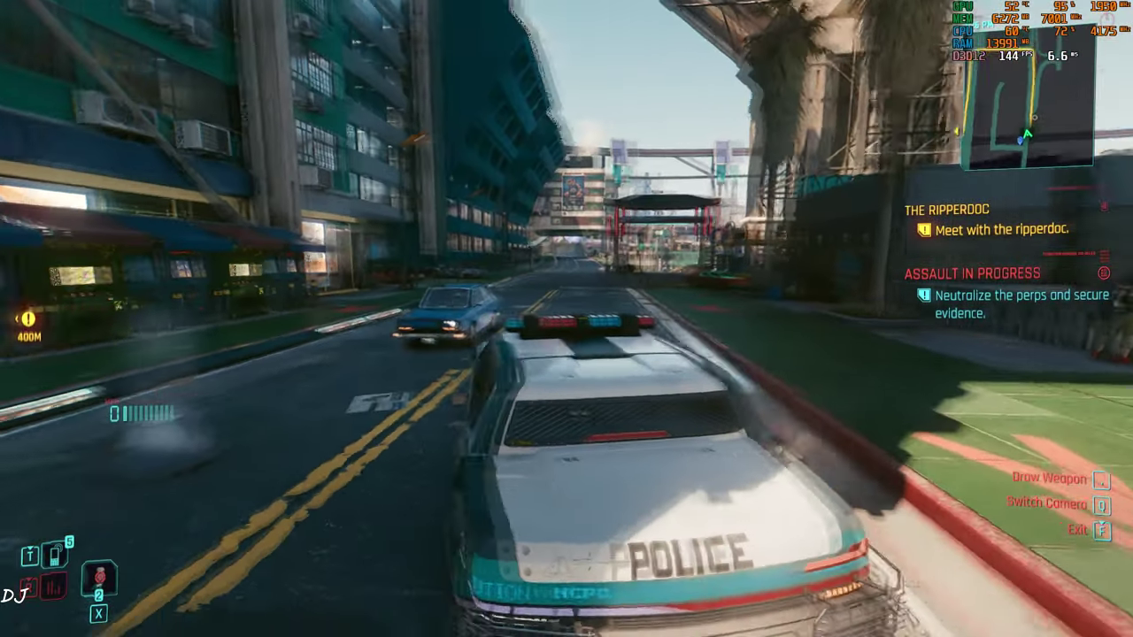
# Step: Steer and accelerate the police car down the Watson street
pyautogui.press('a')
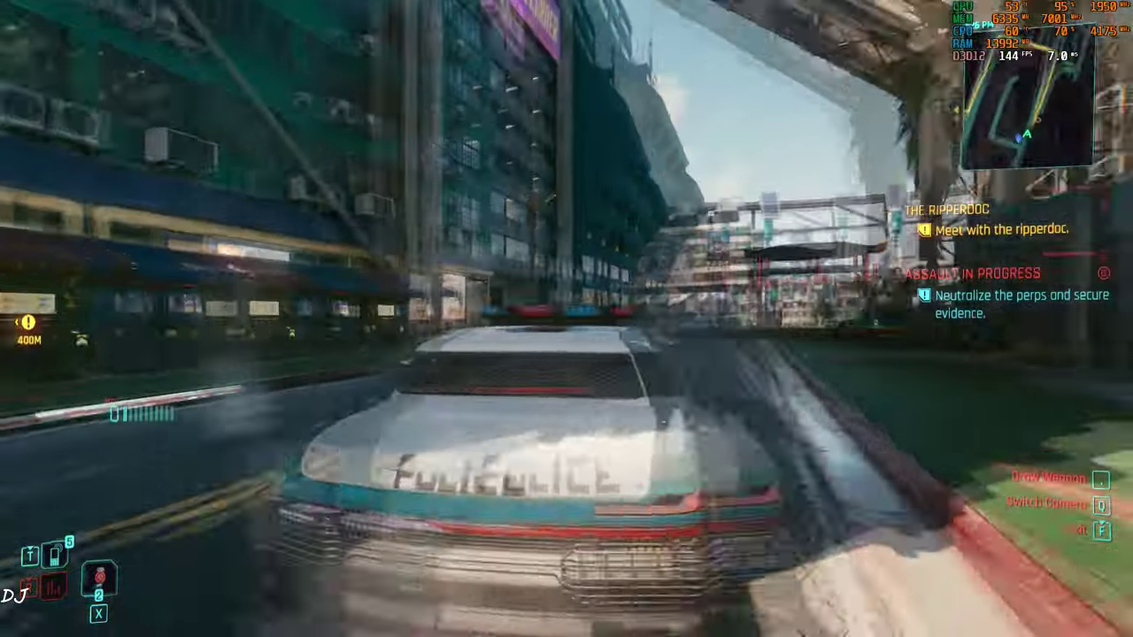
pyautogui.press('a')
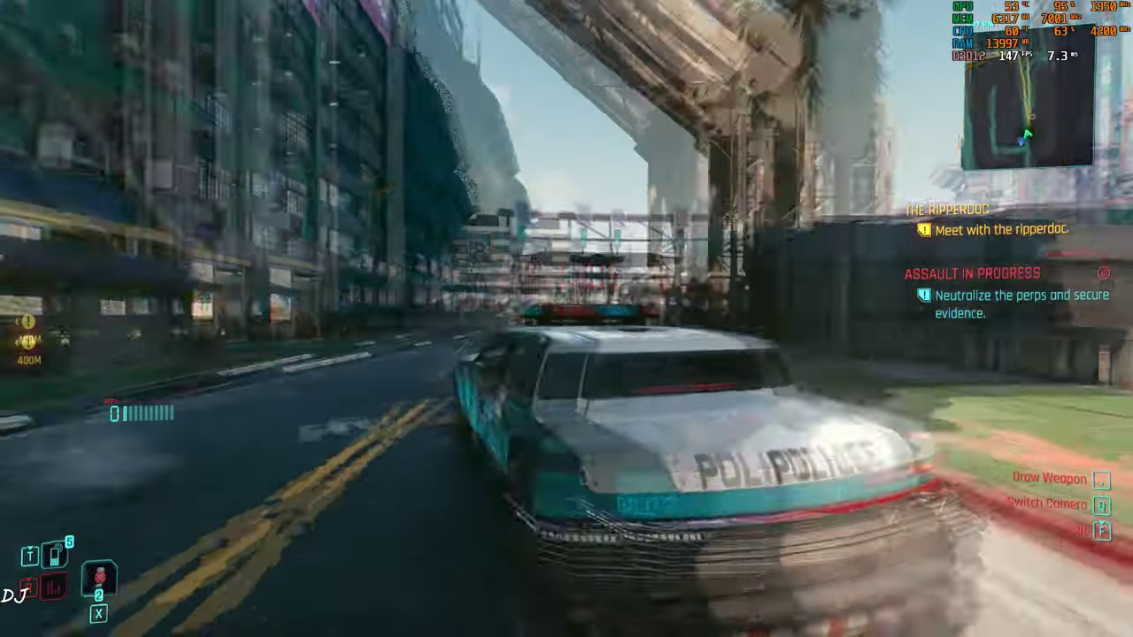
pyautogui.press('d')
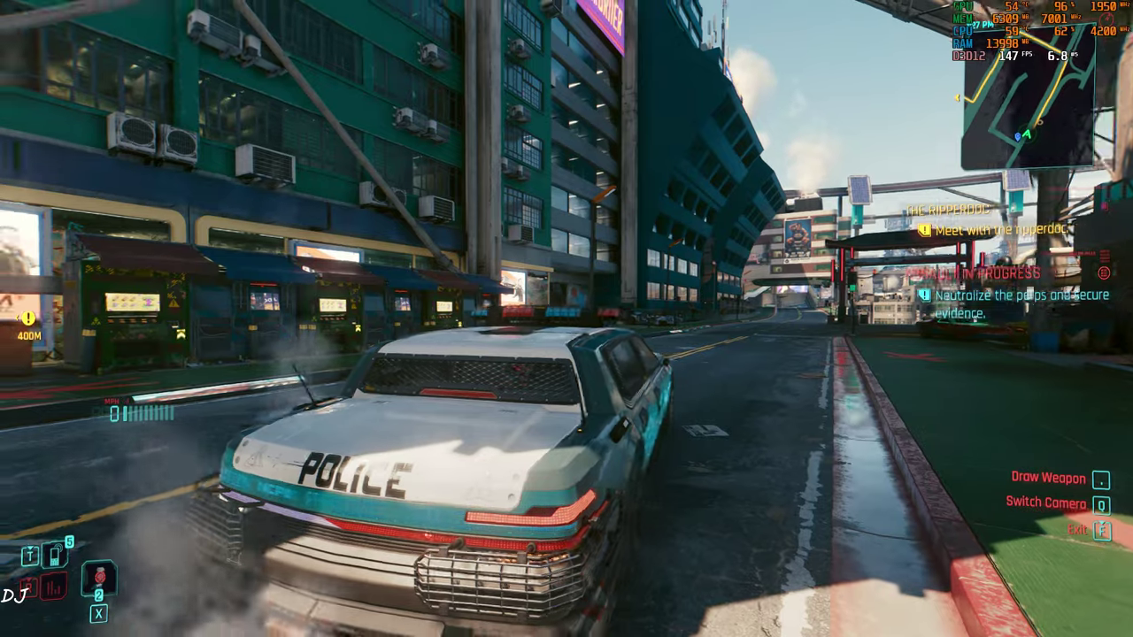
pyautogui.press('a')
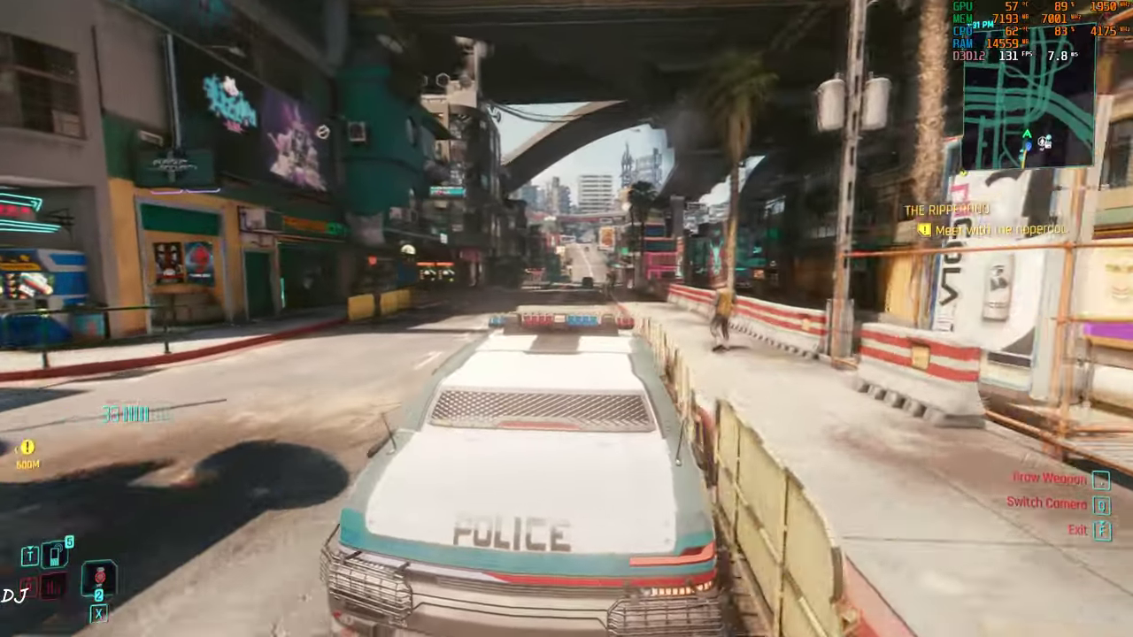
pyautogui.press('w')
pyautogui.press('a')
pyautogui.press('d')
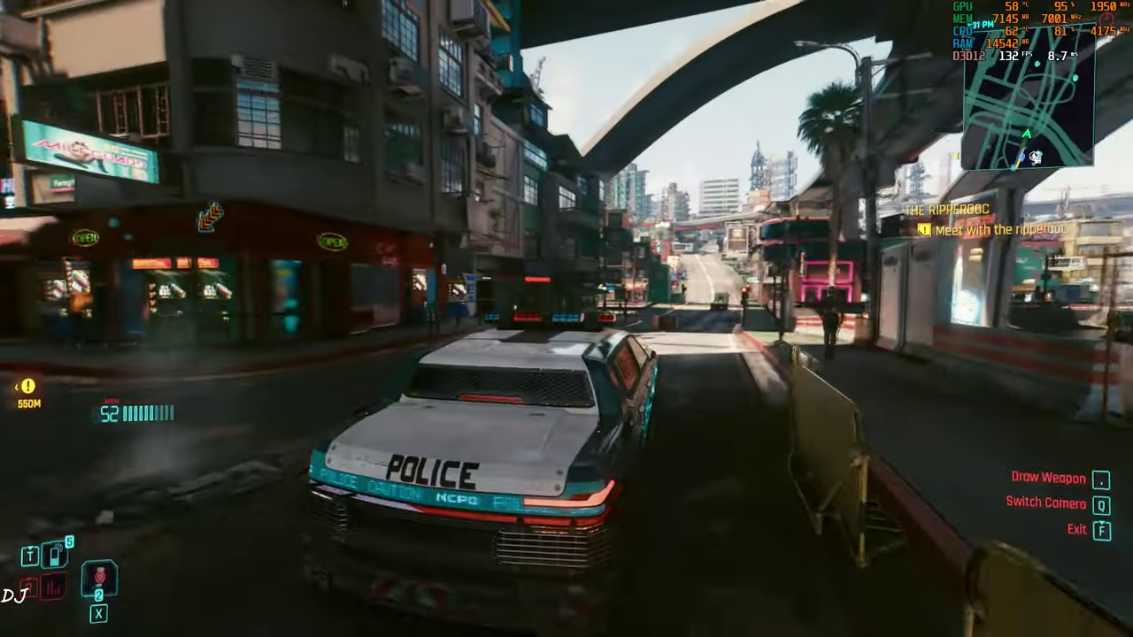
pyautogui.press('w')
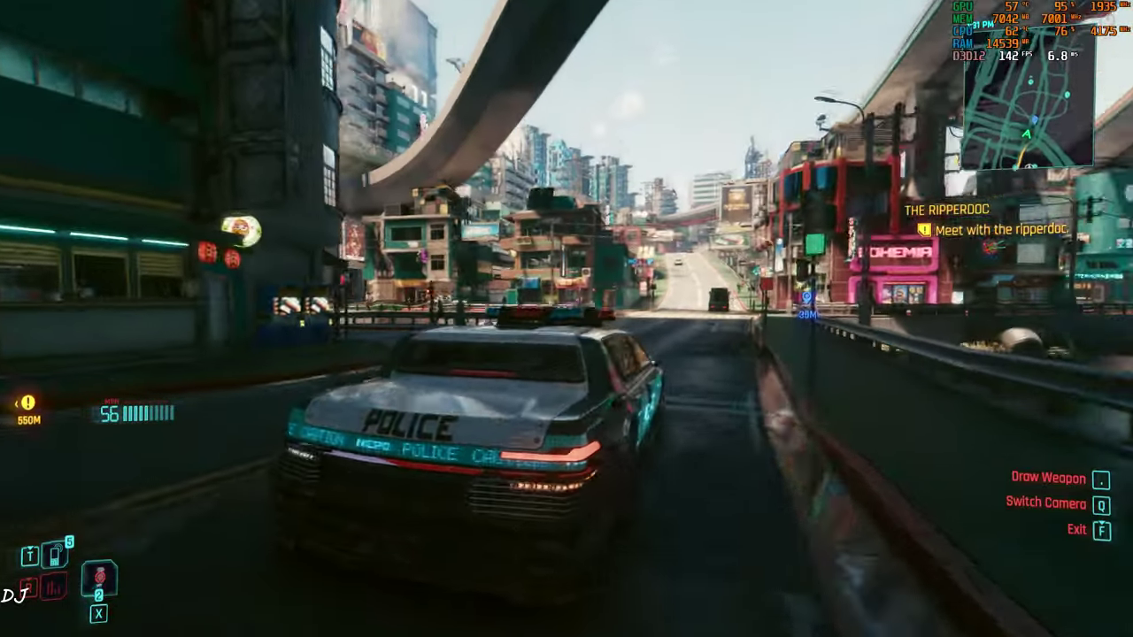
pyautogui.press('w')
# Step: Drive through the crosswalk and take sharp turns onto side streets under the overpass
pyautogui.press('a')
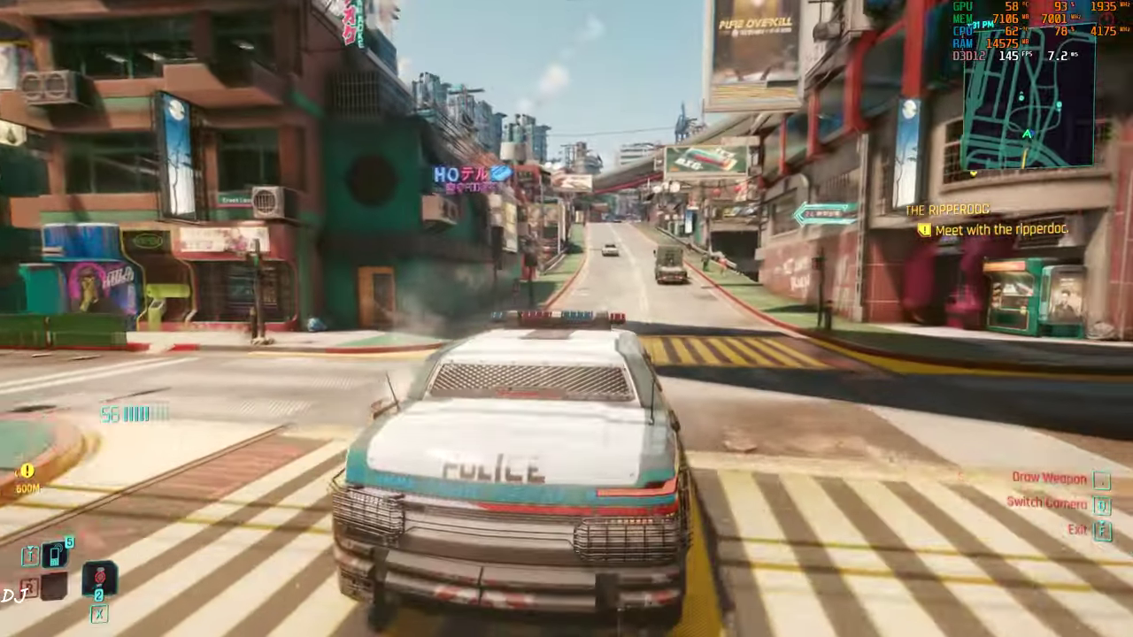
pyautogui.press('w')
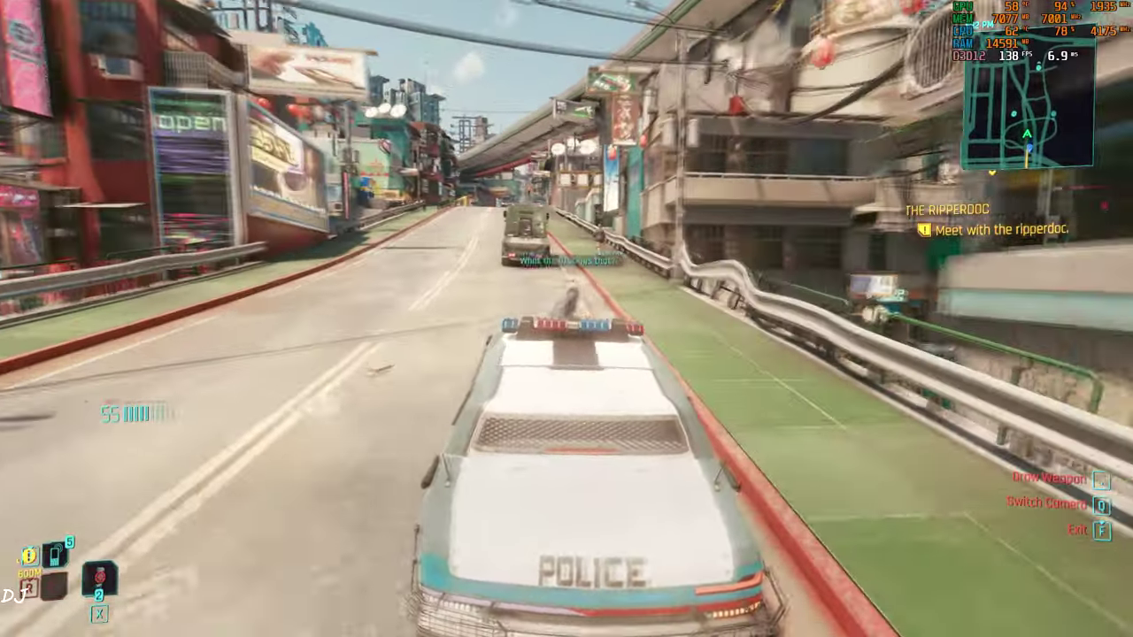
pyautogui.press('d')
pyautogui.press('w')
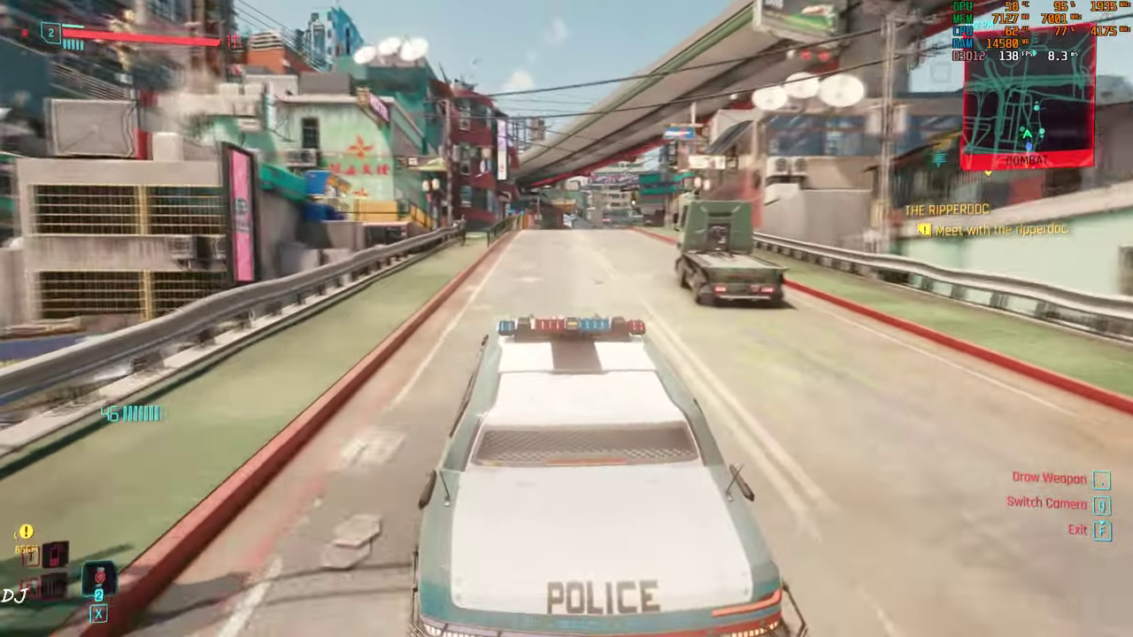
pyautogui.press('a')
pyautogui.press('d')
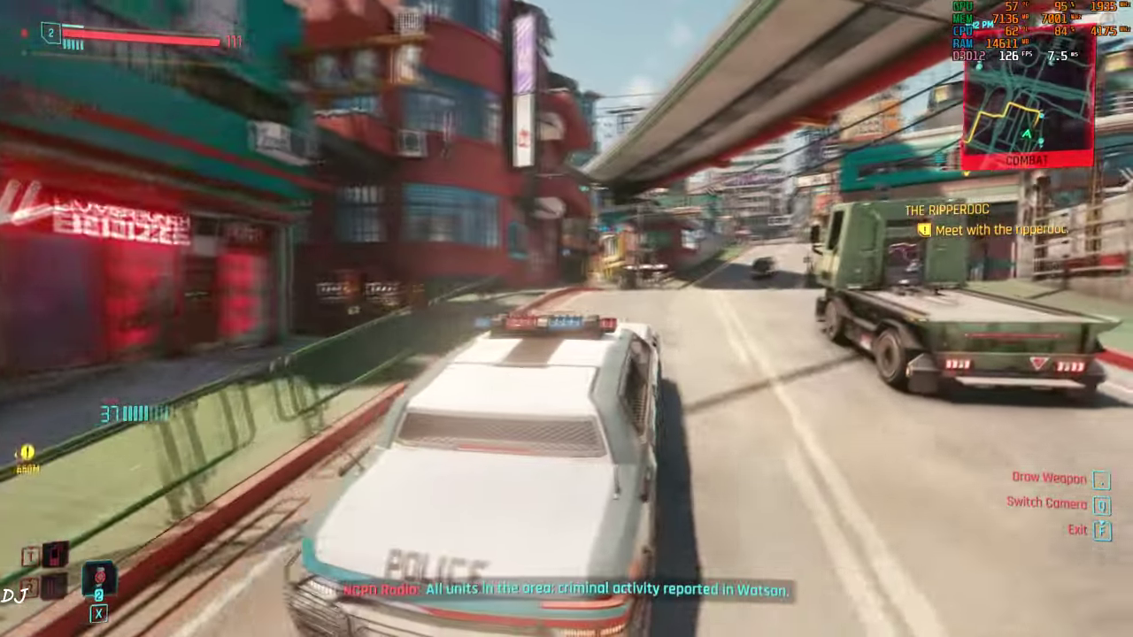
pyautogui.press('a')
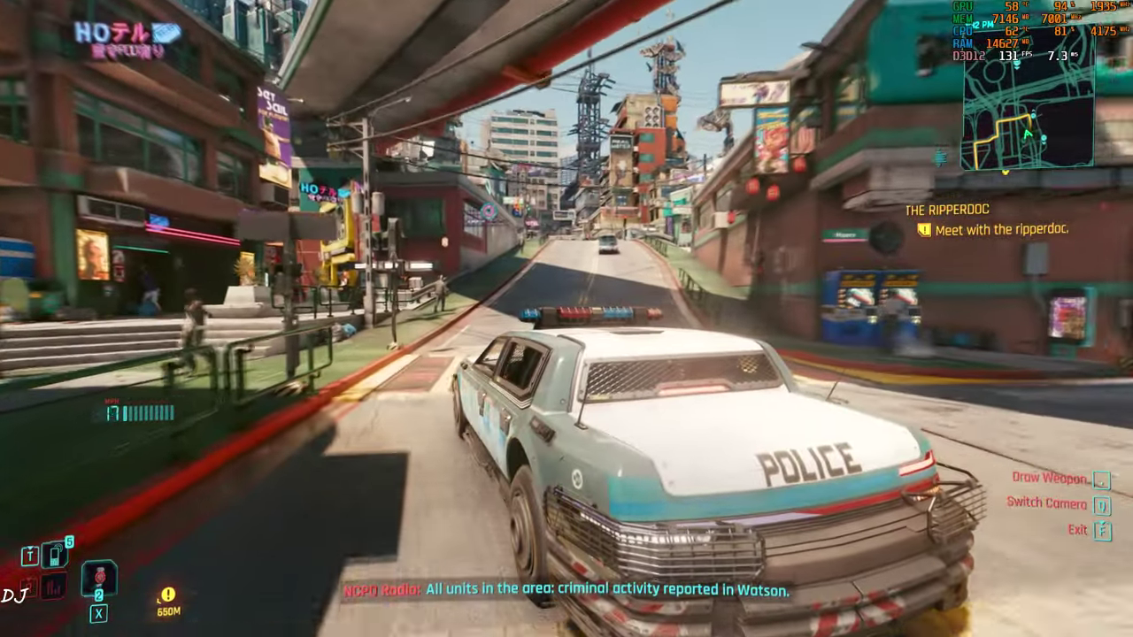
pyautogui.press('a')
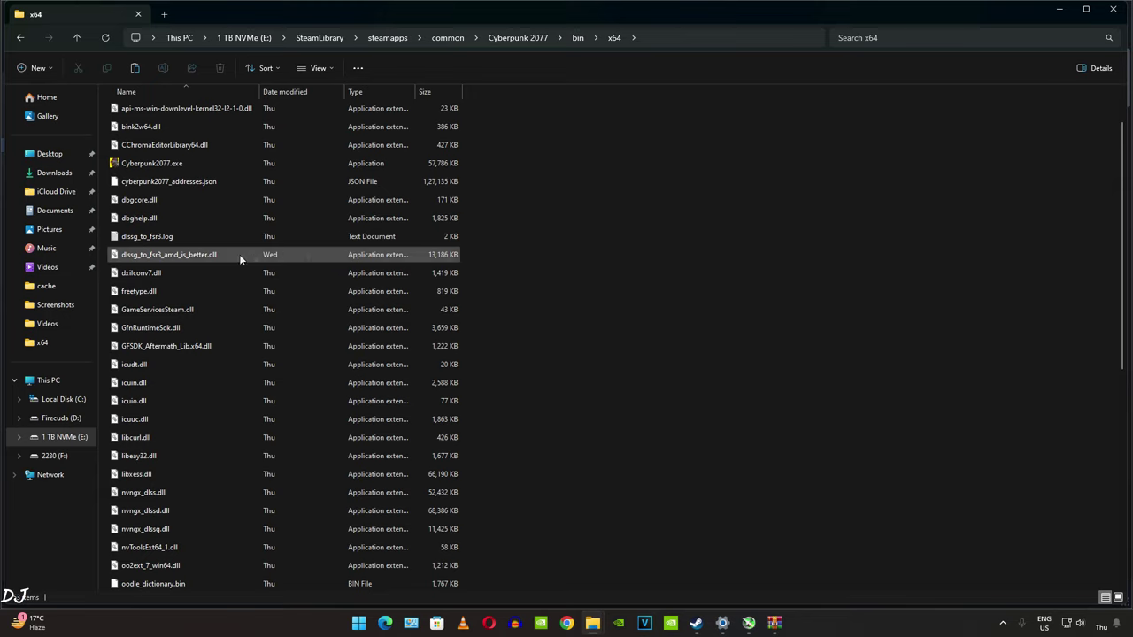
# Step: Delete dlssg_to_fsr3_amd_is_better.dll and dlssg_to_fsr3.log from the x64 folder
pyautogui.click(447, 254)
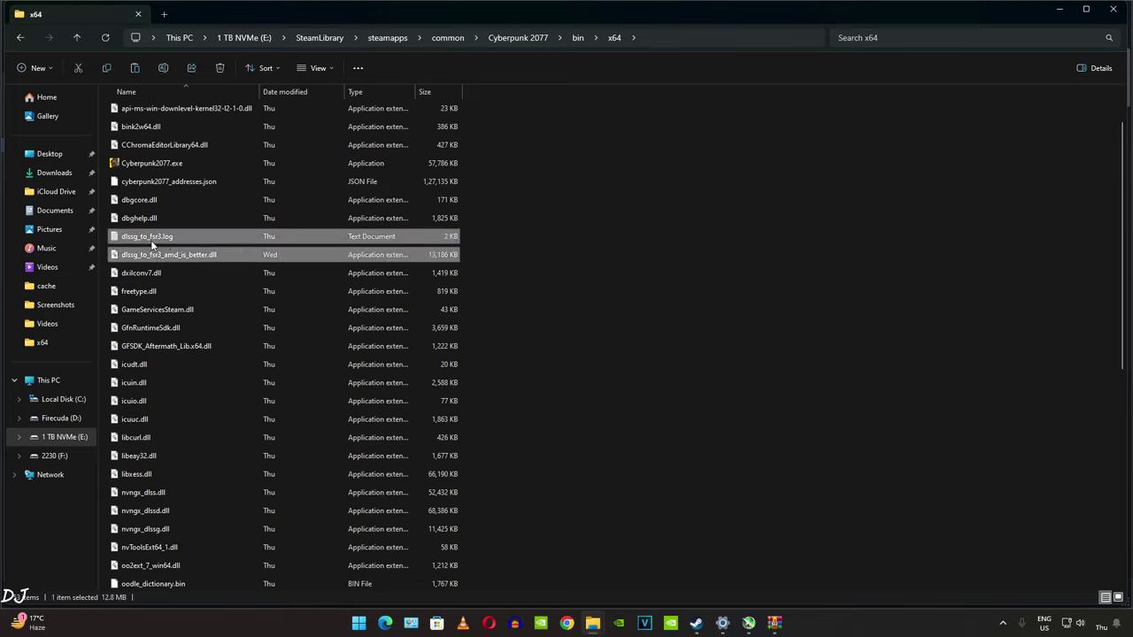
pyautogui.rightClick(152, 246)
pyautogui.click(260, 256)
# Step: Delete version.dll from the x64 folder
pyautogui.scroll(-6, 259, 411)
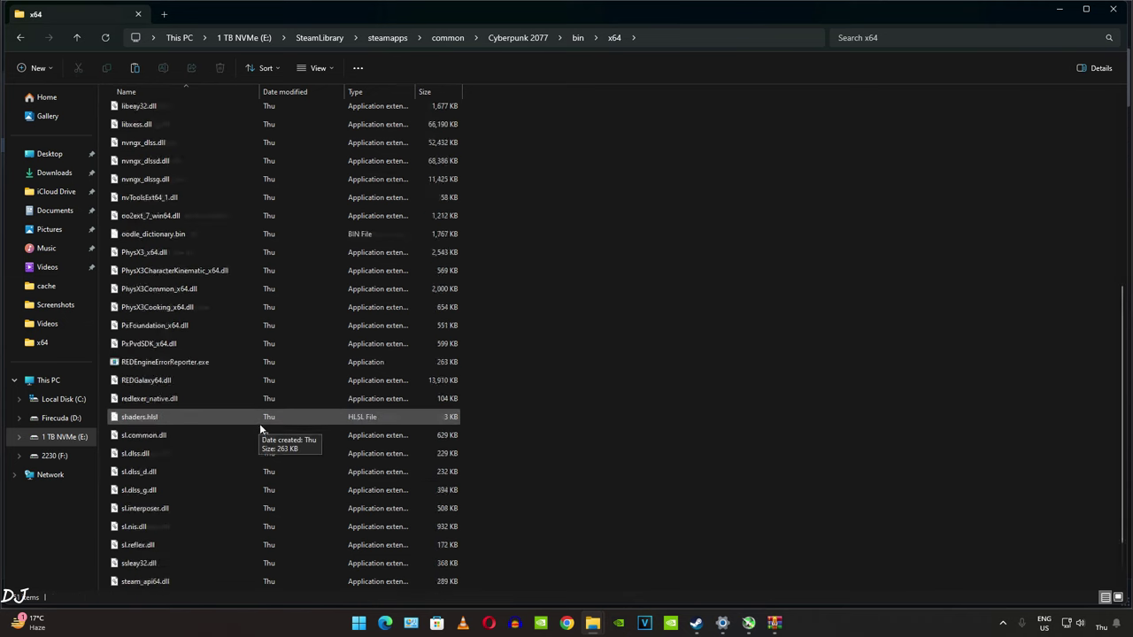
pyautogui.scroll(-3, 259, 423)
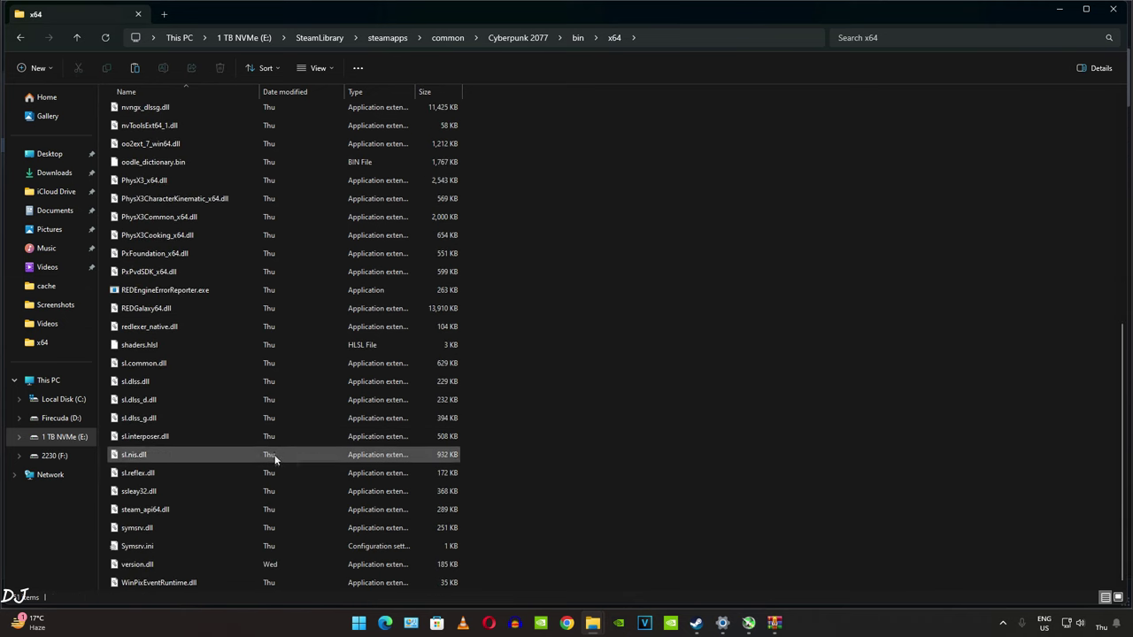
pyautogui.rightClick(144, 565)
pyautogui.click(253, 579)
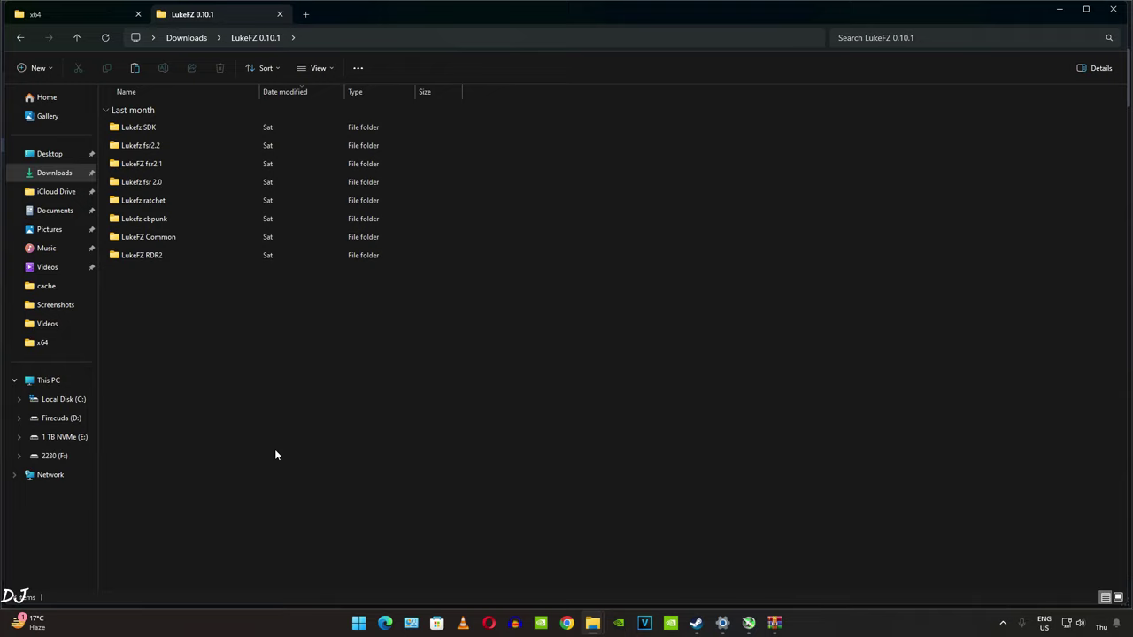
# Step: Copy winmm.ini and winmm.dll from LukeFZ Common into the game's x64 folder
pyautogui.doubleClick(147, 237)
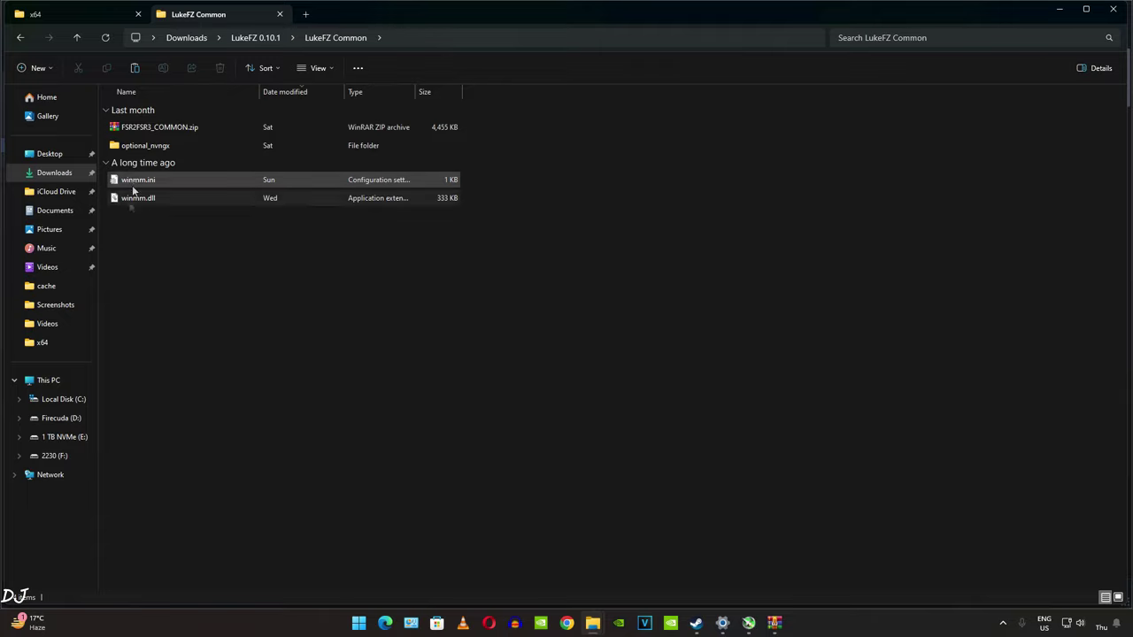
pyautogui.moveTo(154, 245); pyautogui.dragTo(140, 182)
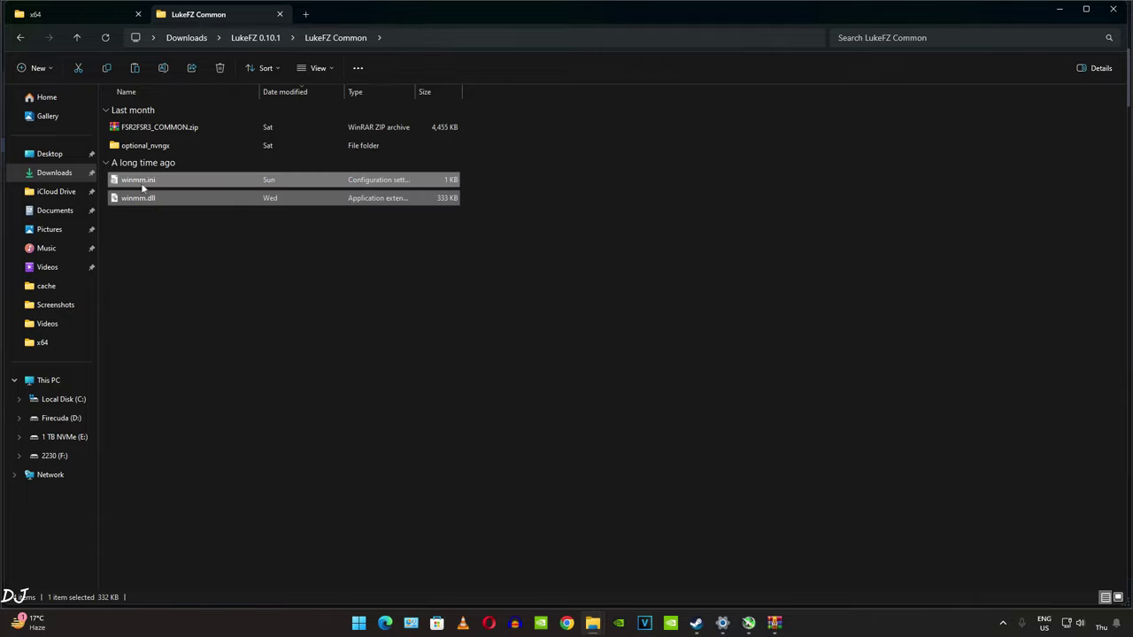
pyautogui.rightClick(140, 183)
pyautogui.click(186, 298)
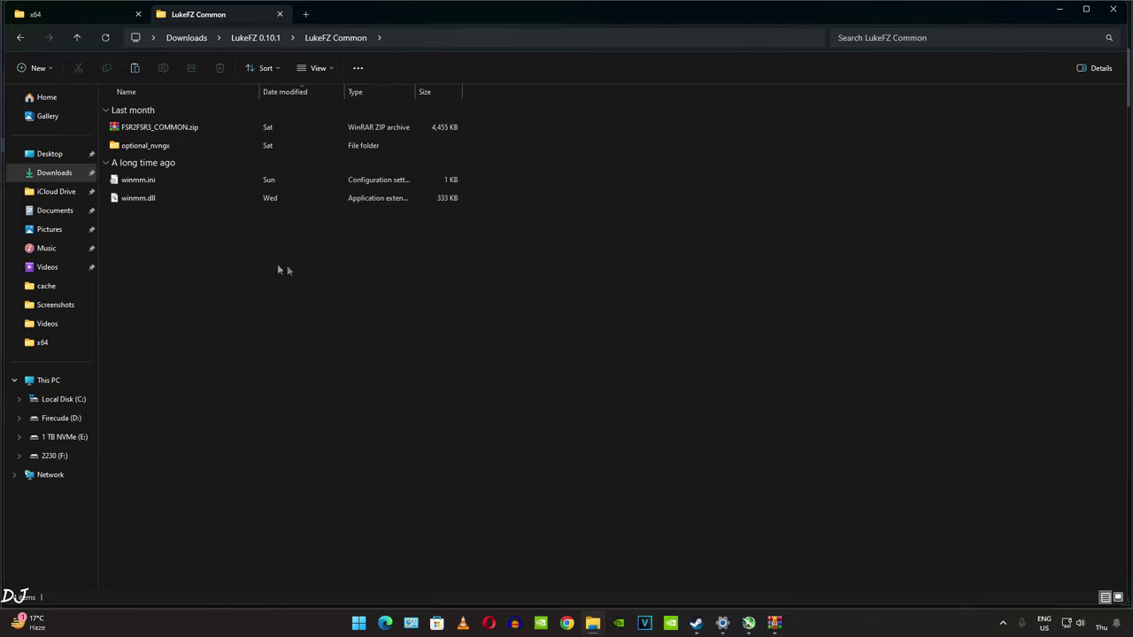
pyautogui.click(88, 11)
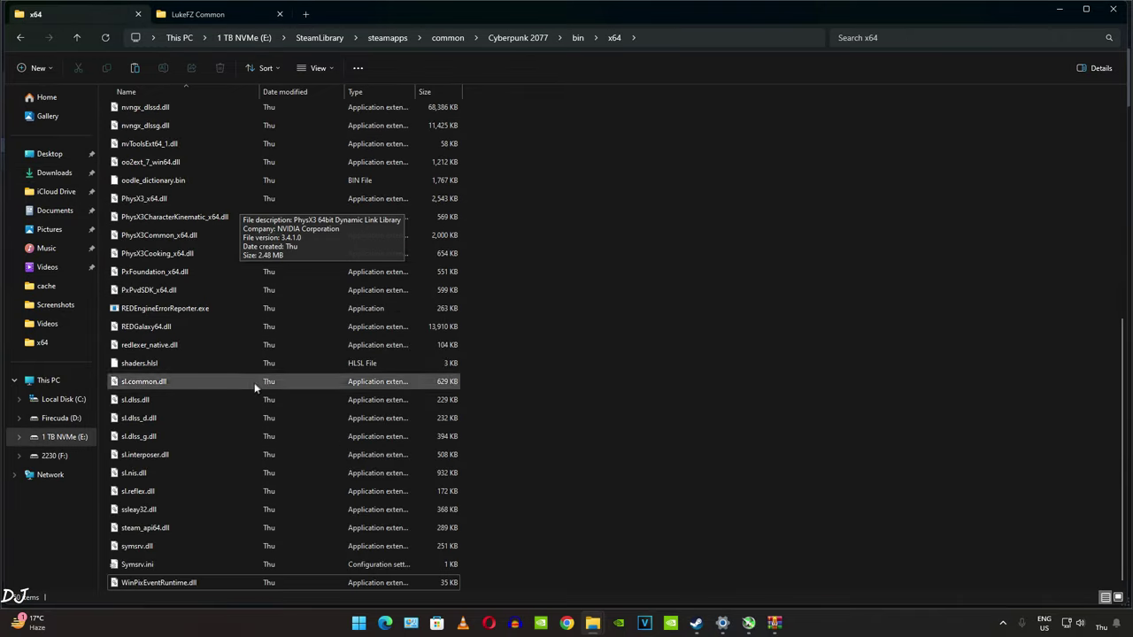
pyautogui.scroll(8, 609, 260)
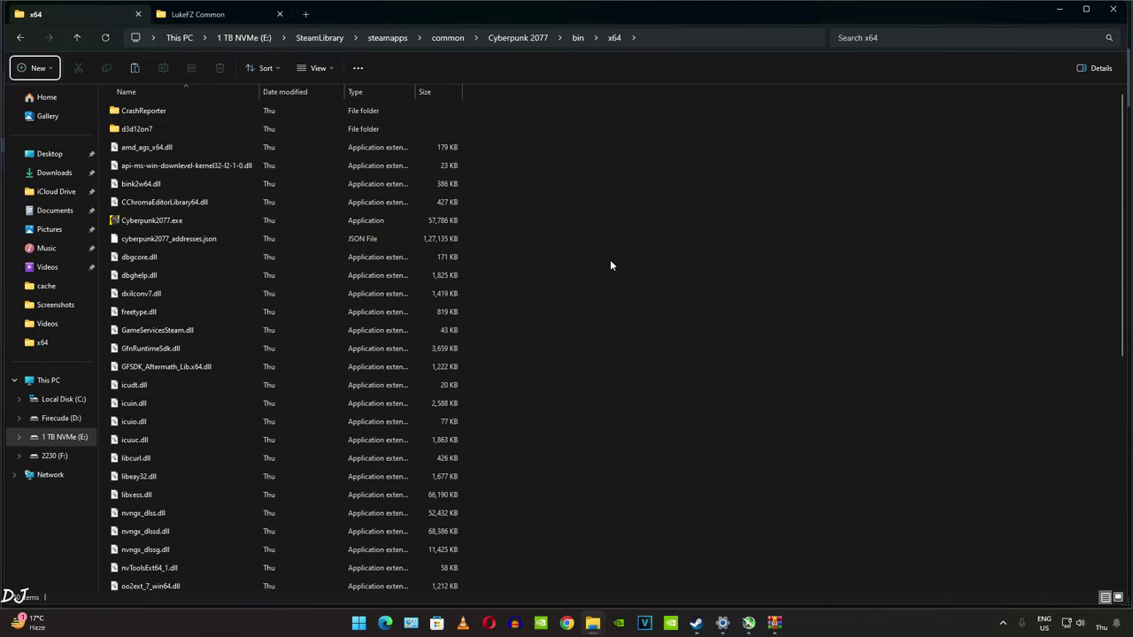
pyautogui.rightClick(598, 203)
pyautogui.click(612, 219)
# Step: Copy FSR2FSR3.asi from the Lukefz cbpunk folder into the game's x64 folder
pyautogui.click(191, 15)
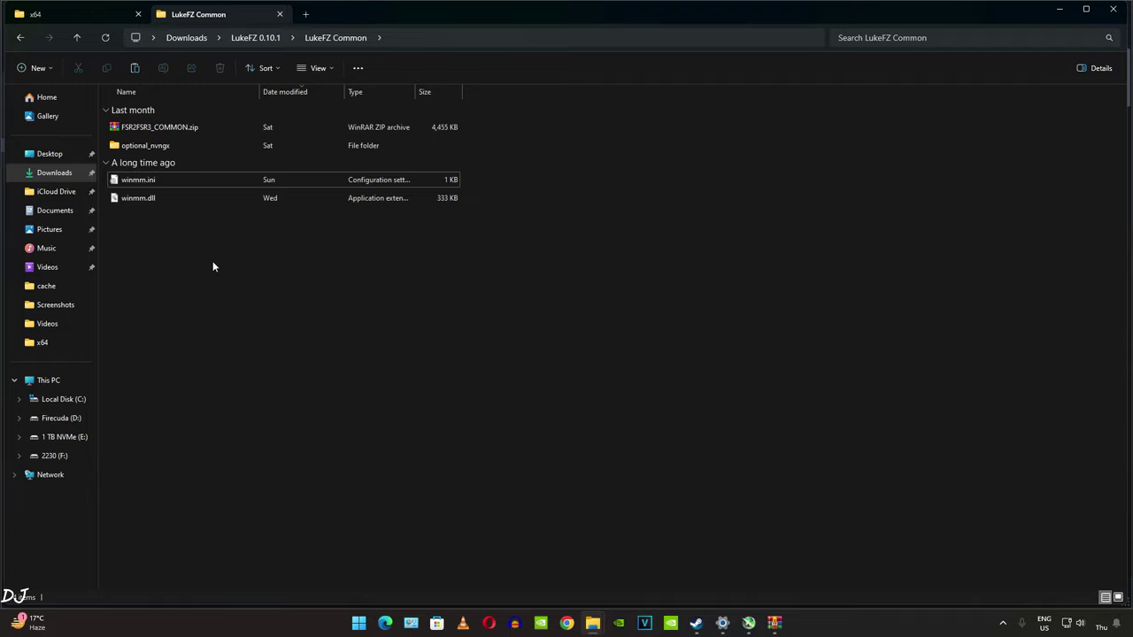
pyautogui.click(77, 37)
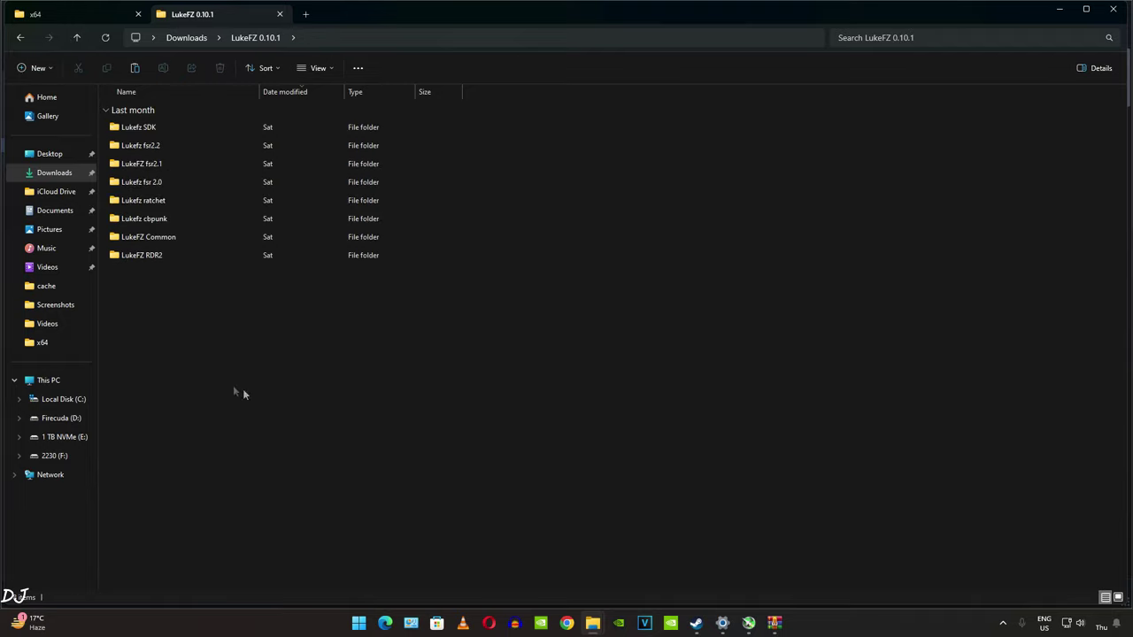
pyautogui.doubleClick(162, 220)
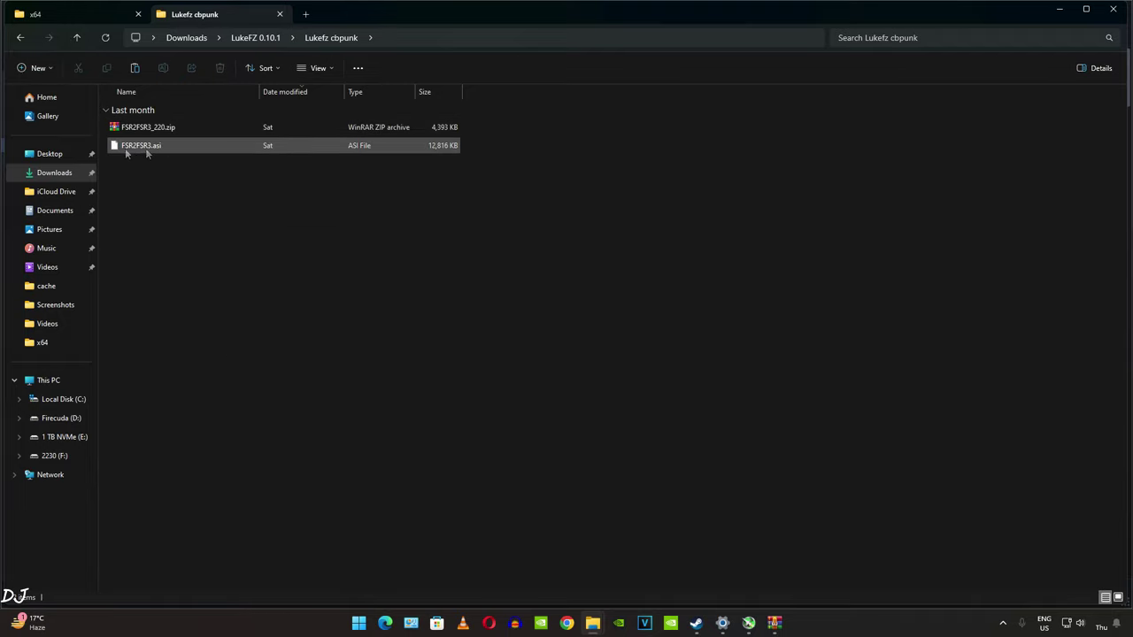
pyautogui.rightClick(134, 150)
pyautogui.click(172, 161)
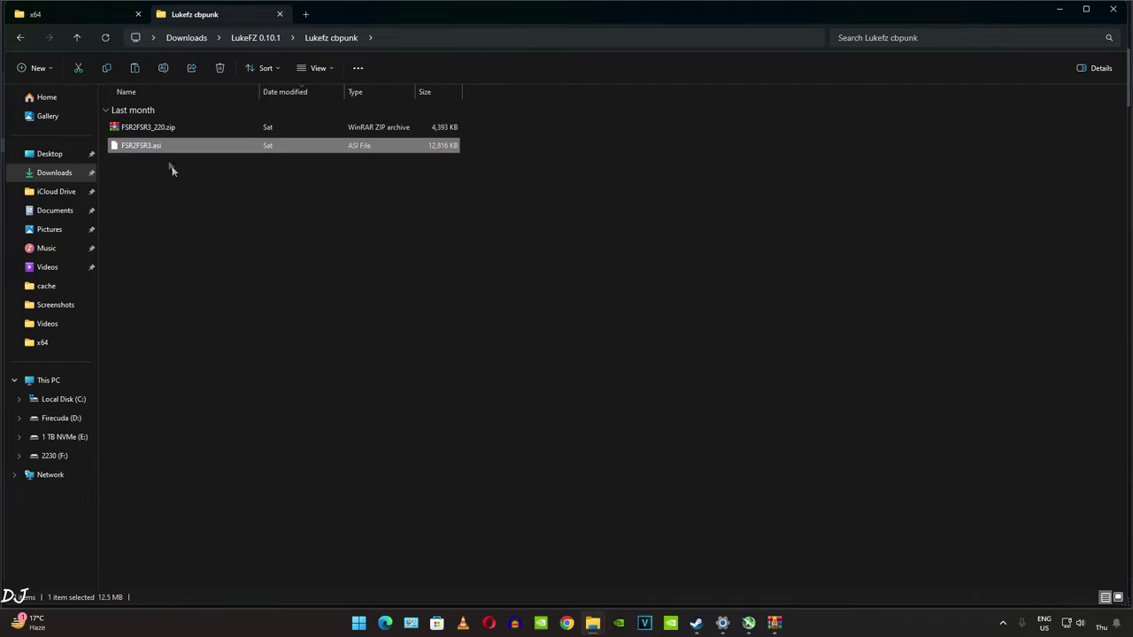
pyautogui.click(83, 16)
pyautogui.rightClick(589, 218)
pyautogui.click(590, 222)
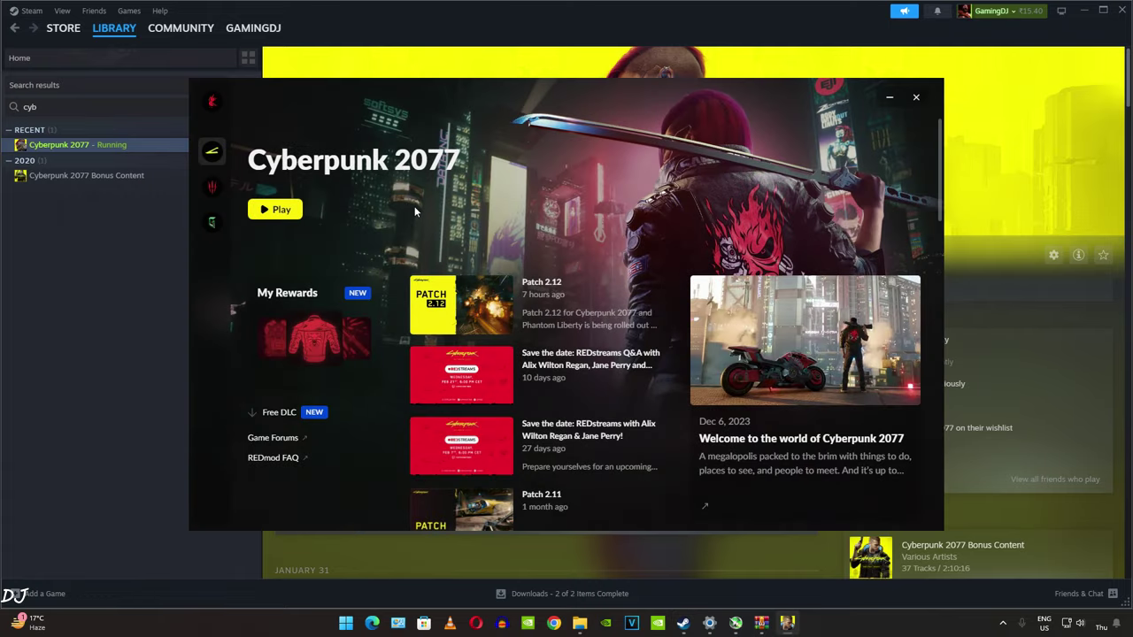
# Step: Launch Cyberpunk 2077 from Steam, then bring the x64 folder window back up
pyautogui.click(280, 214)
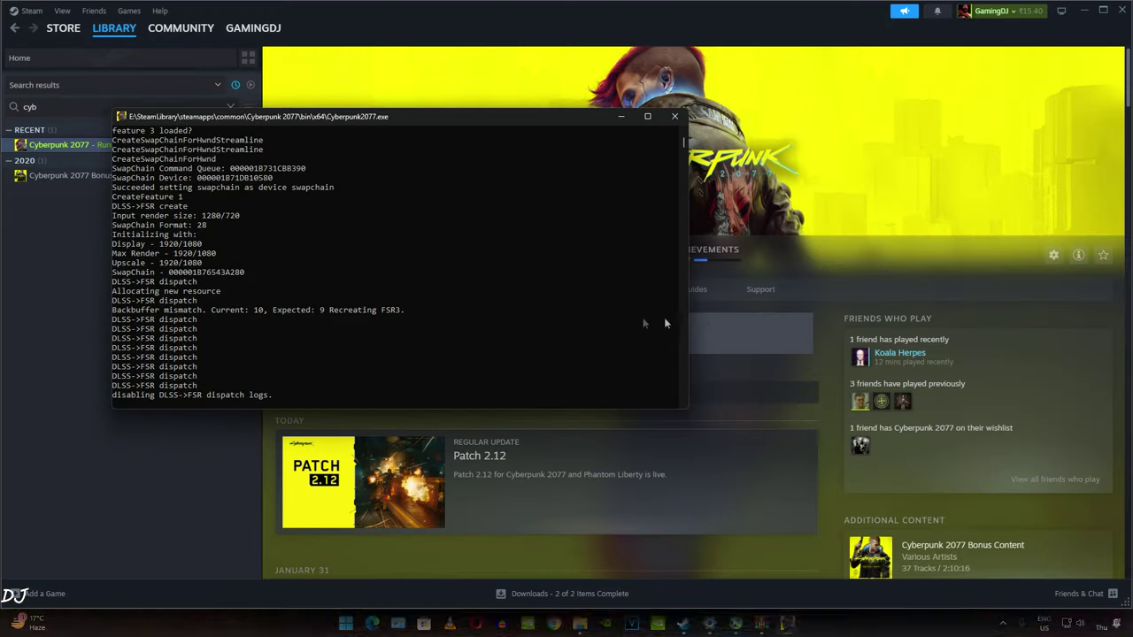
pyautogui.moveTo(592, 623)
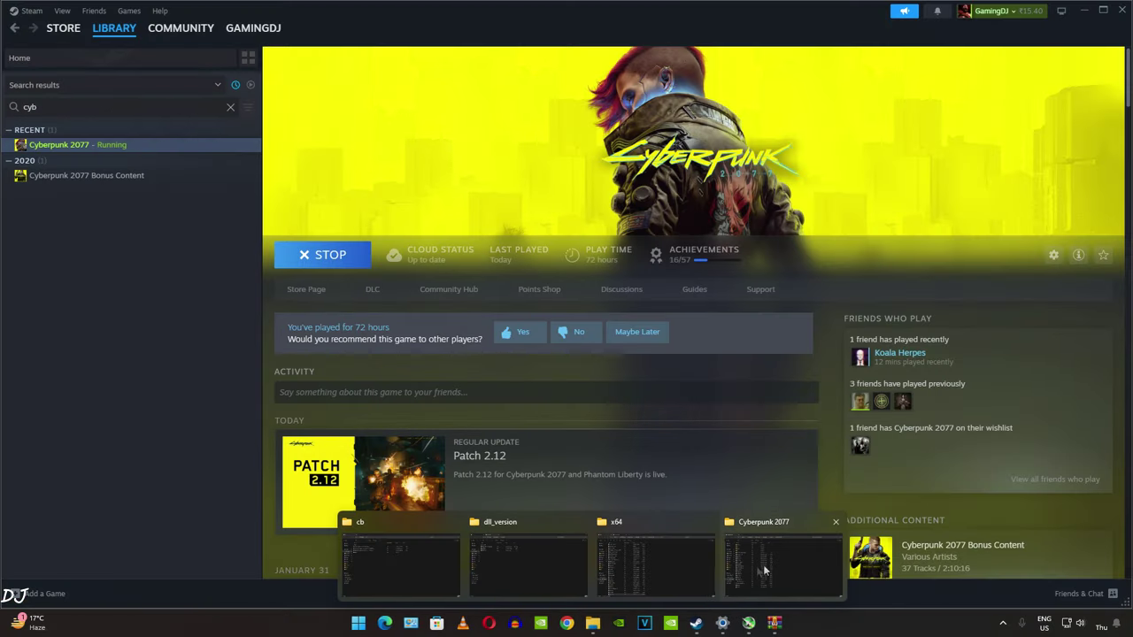
pyautogui.click(650, 556)
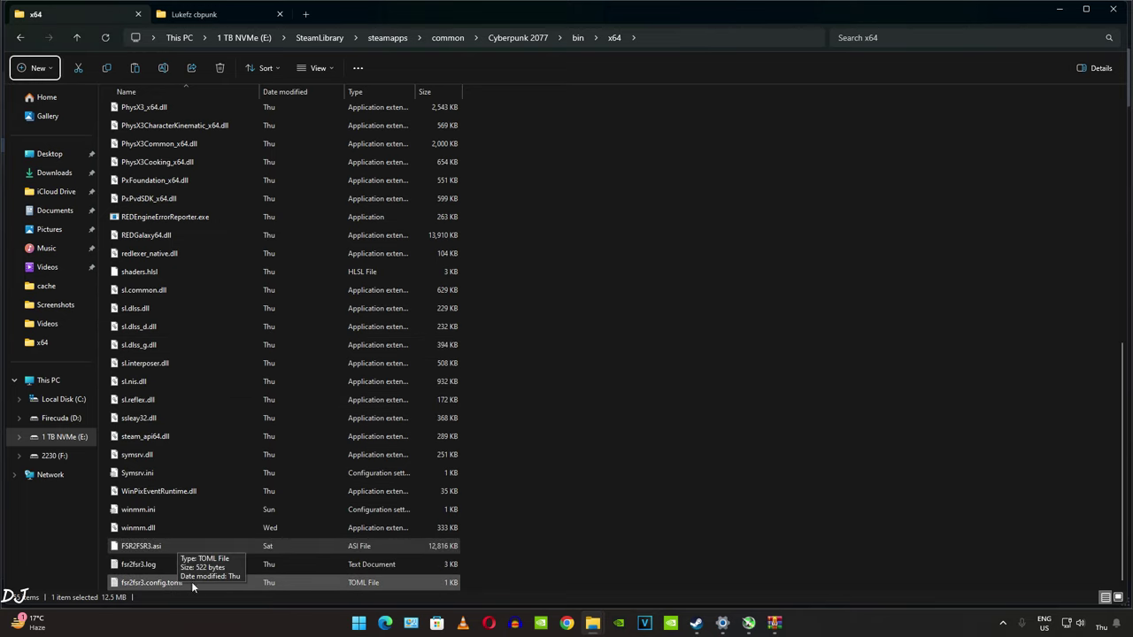
# Step: Set mode to "replace_dlss_fg" in fsr2fsr3.config.toml, save it, and close Notepad
pyautogui.doubleClick(165, 583)
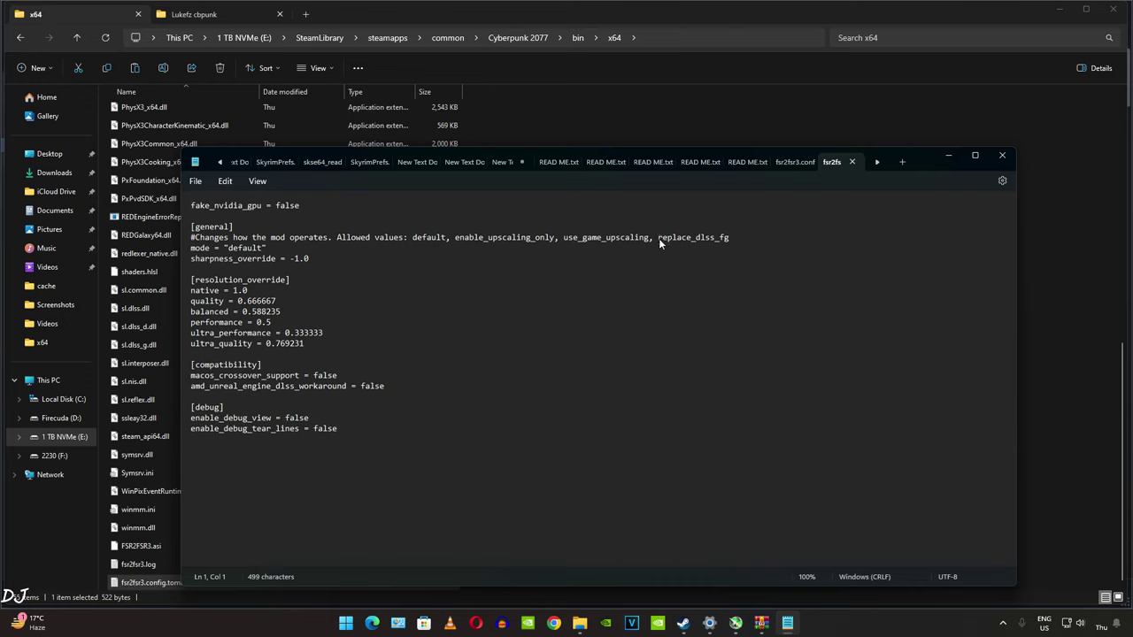
pyautogui.moveTo(657, 237); pyautogui.dragTo(731, 240)
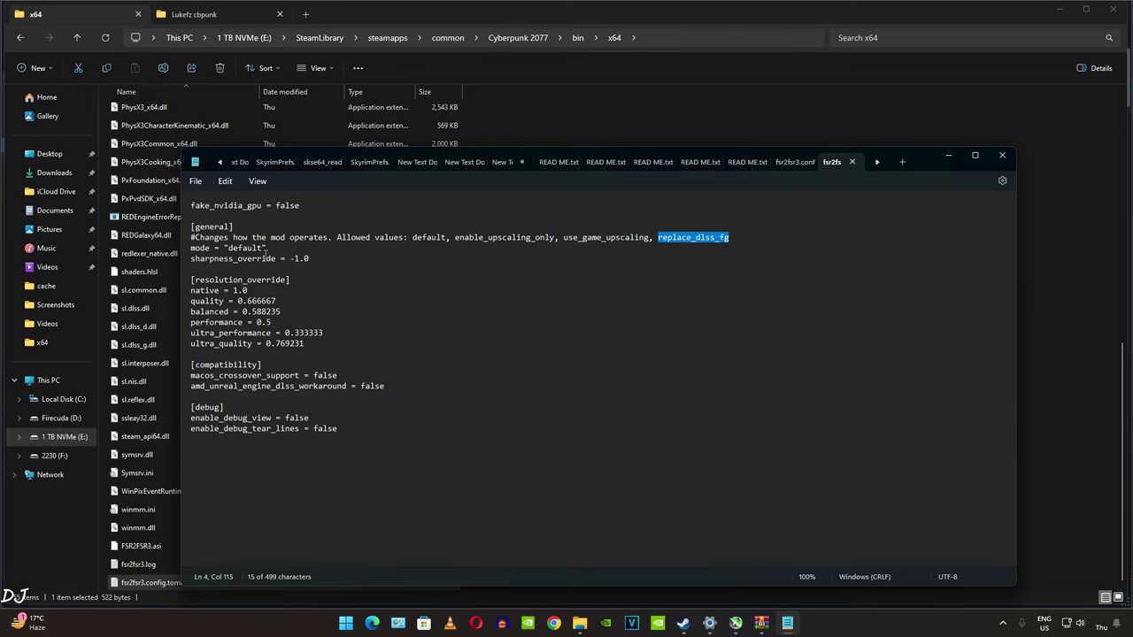
pyautogui.doubleClick(245, 249)
pyautogui.hotkey('ctrl', 'v')
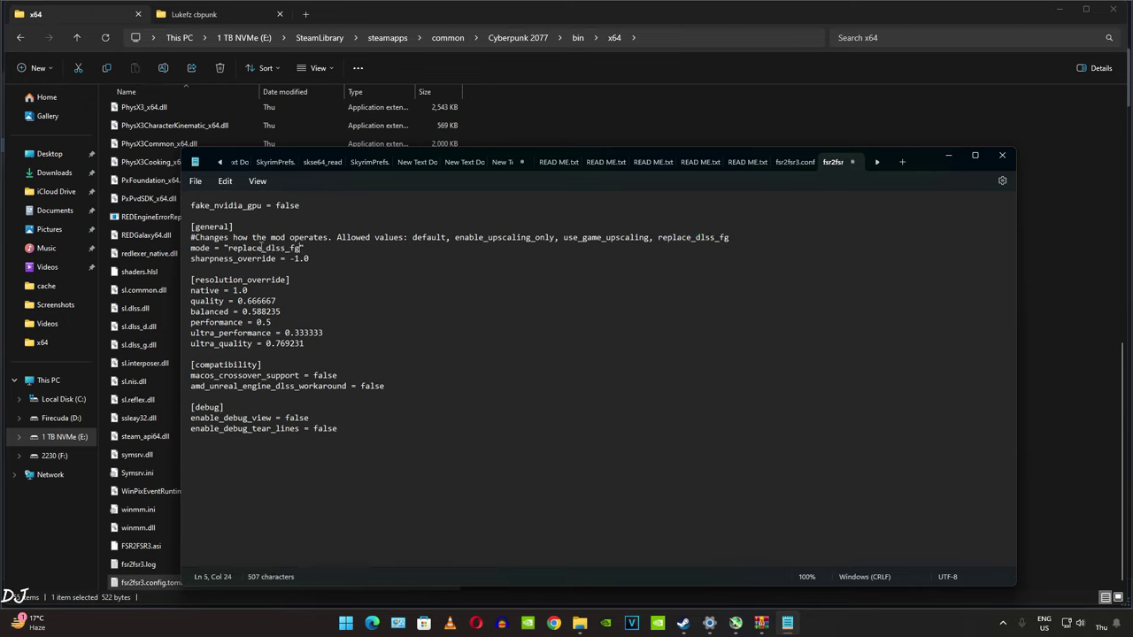
pyautogui.click(195, 182)
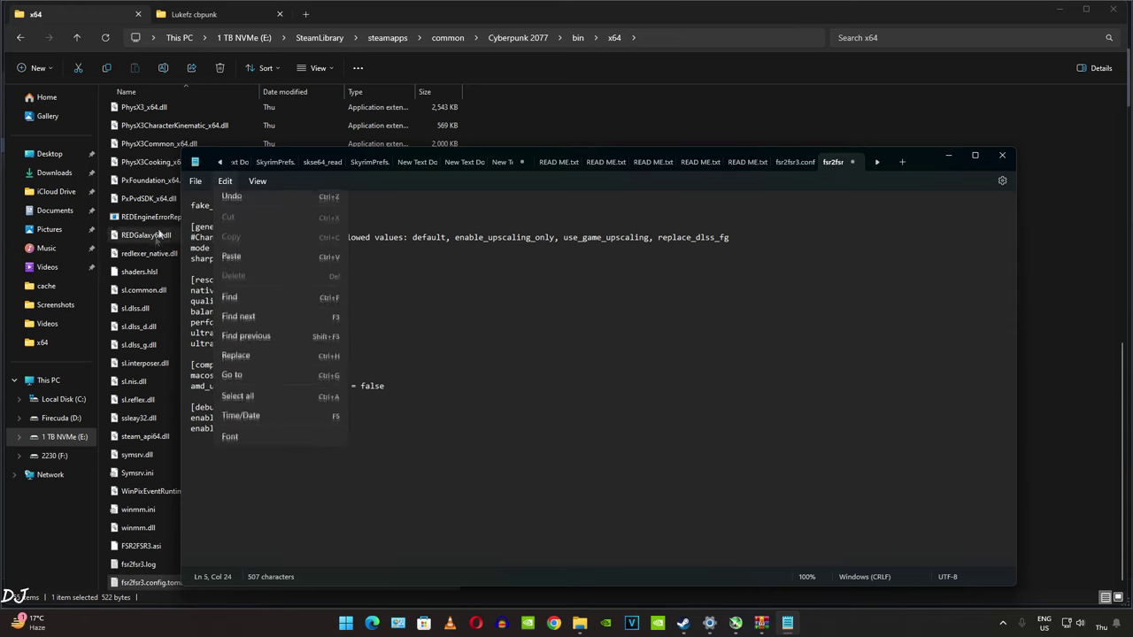
pyautogui.click(202, 261)
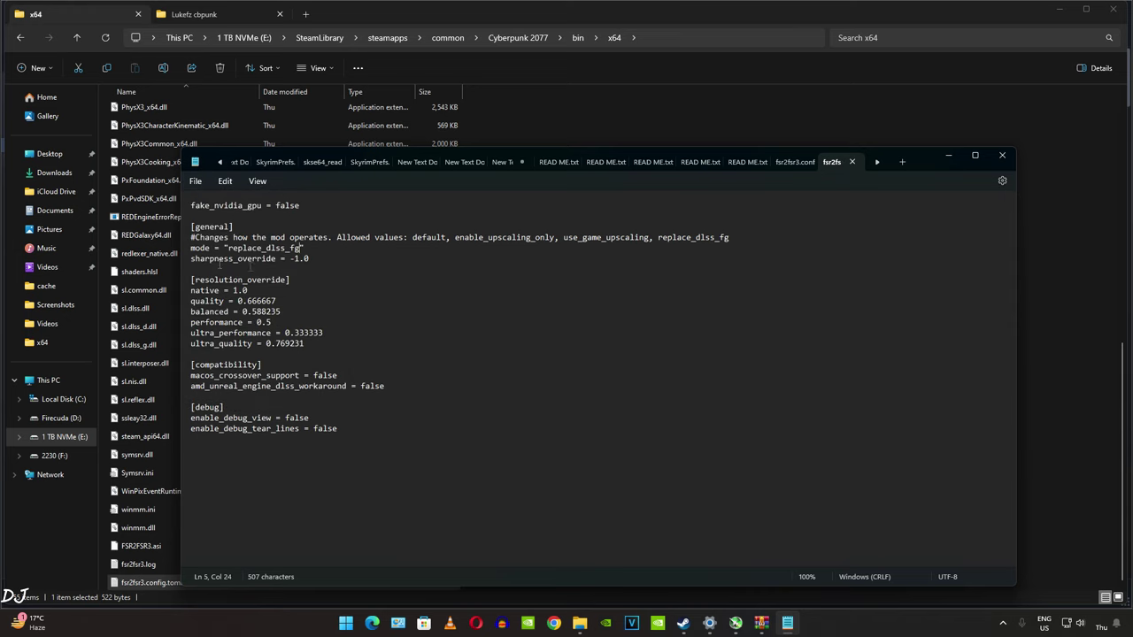
pyautogui.click(1002, 156)
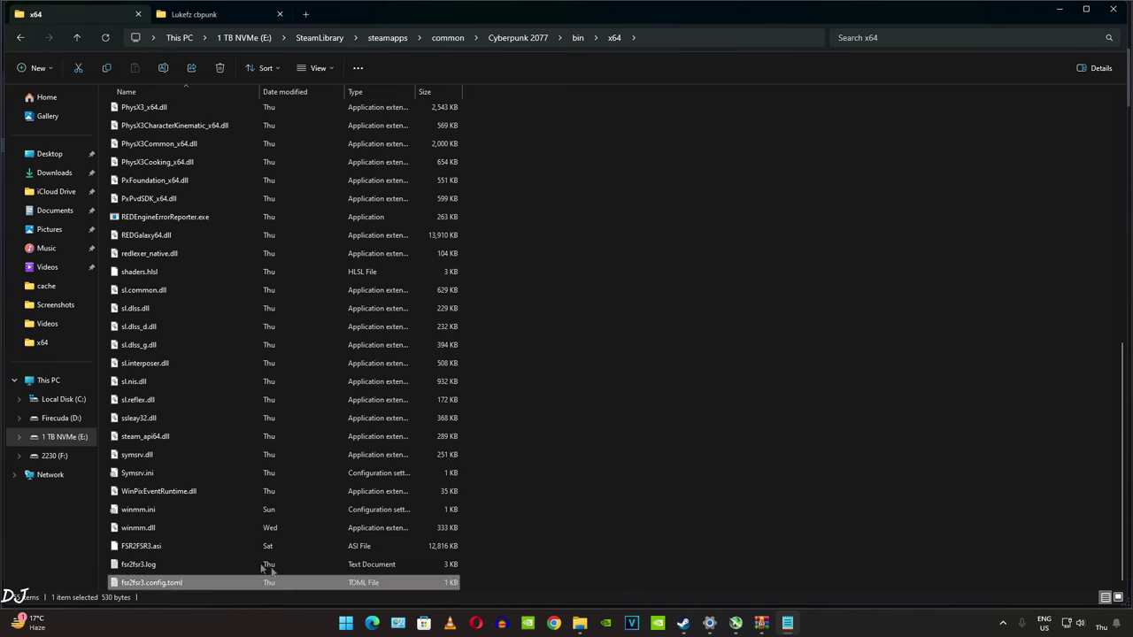
# Step: Relaunch Cyberpunk 2077 and view the Video settings showing Fullscreen at 1920x1080
pyautogui.click(696, 623)
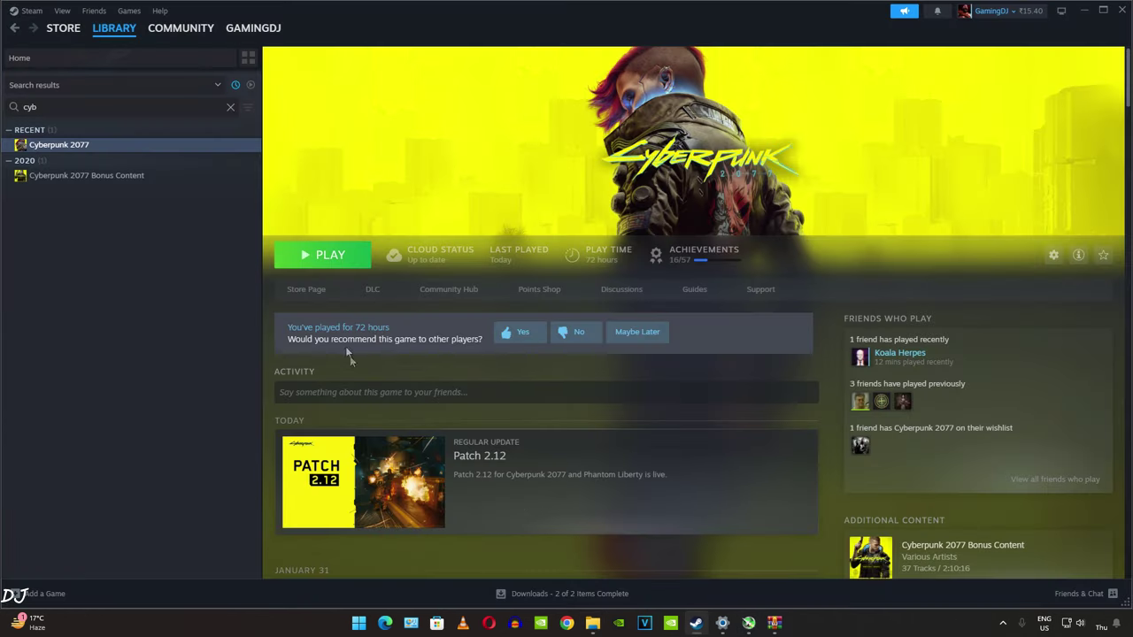
pyautogui.click(341, 263)
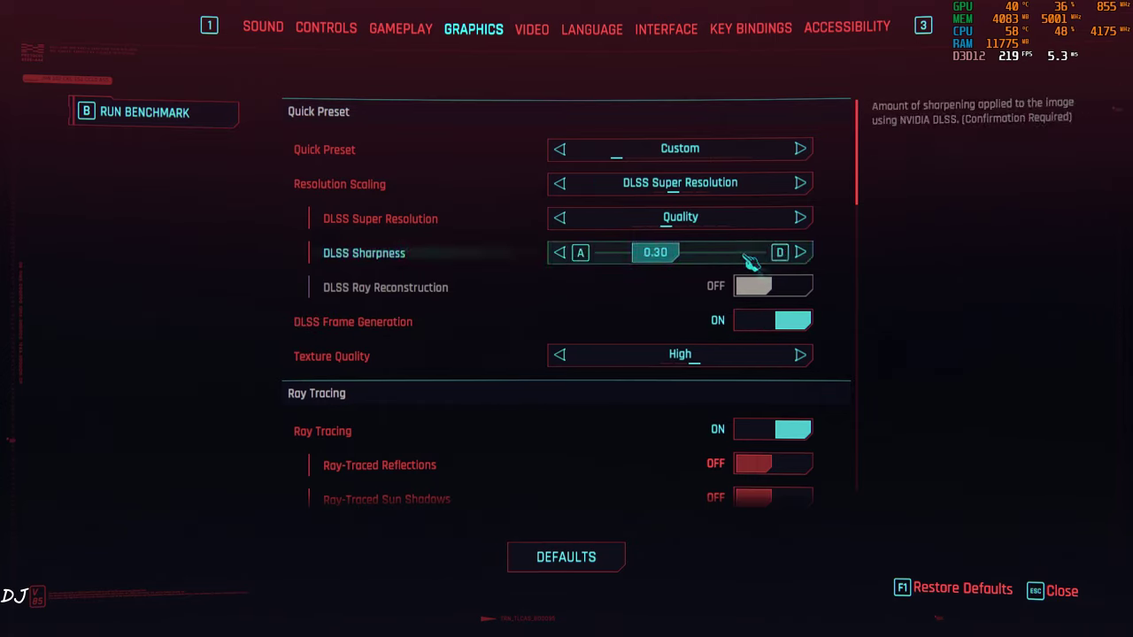
pyautogui.scroll(-10, 610, 454)
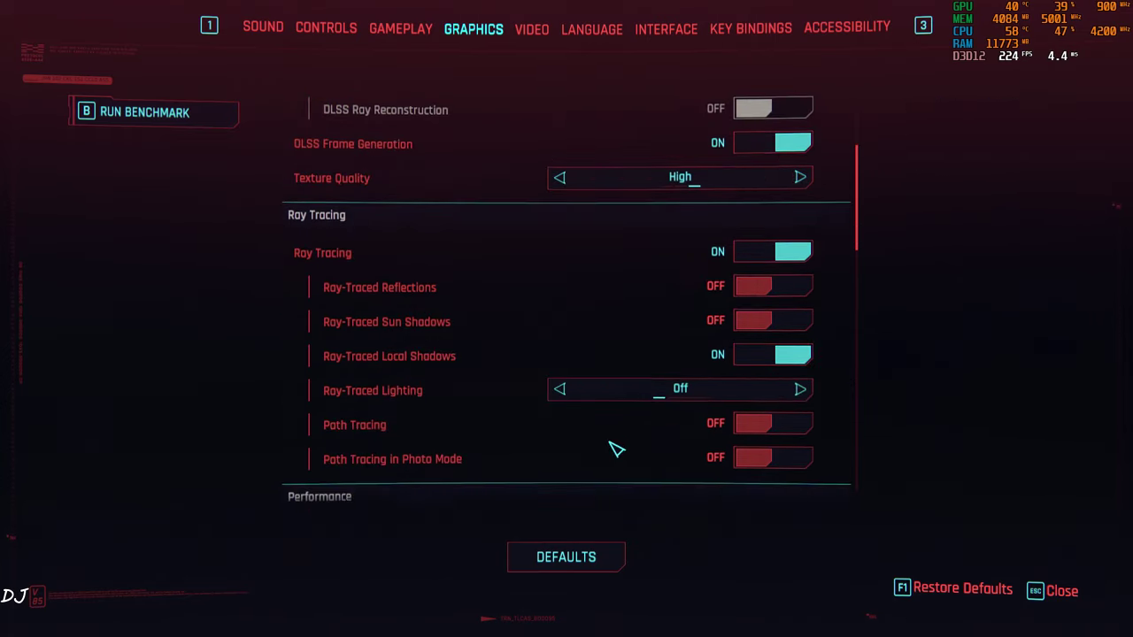
pyautogui.scroll(-8, 616, 452)
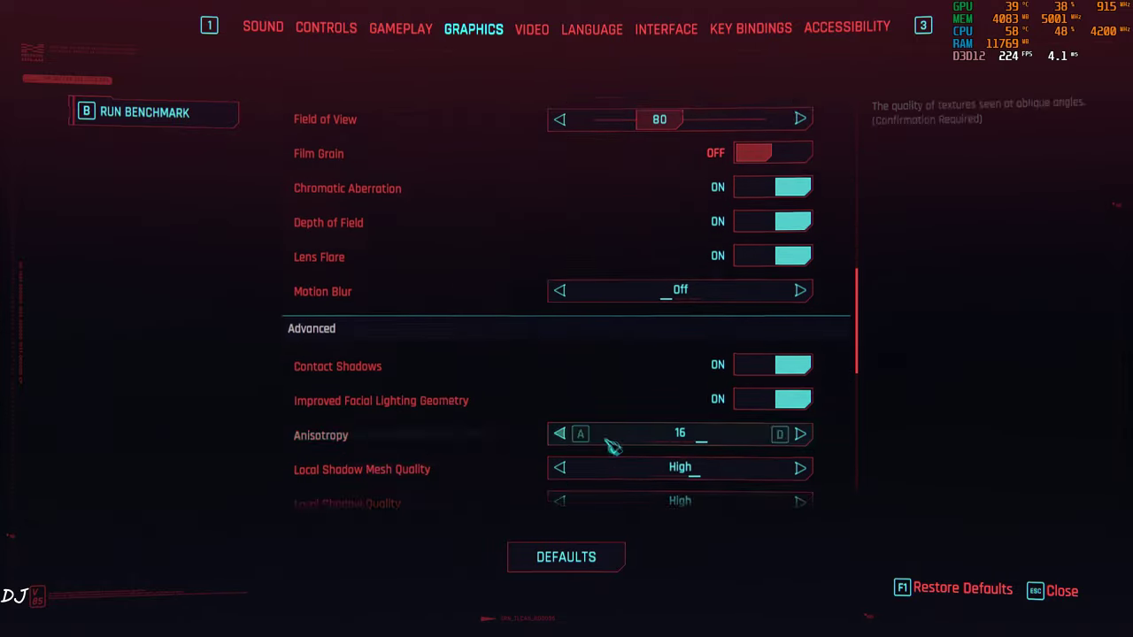
pyautogui.scroll(-7, 613, 447)
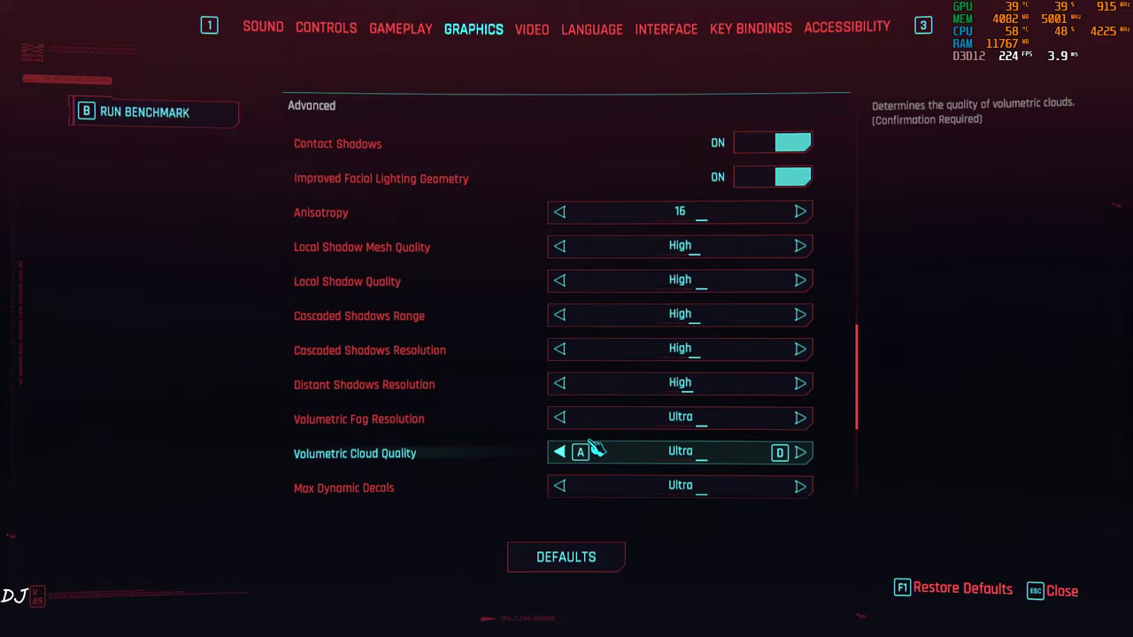
pyautogui.scroll(-5, 457, 399)
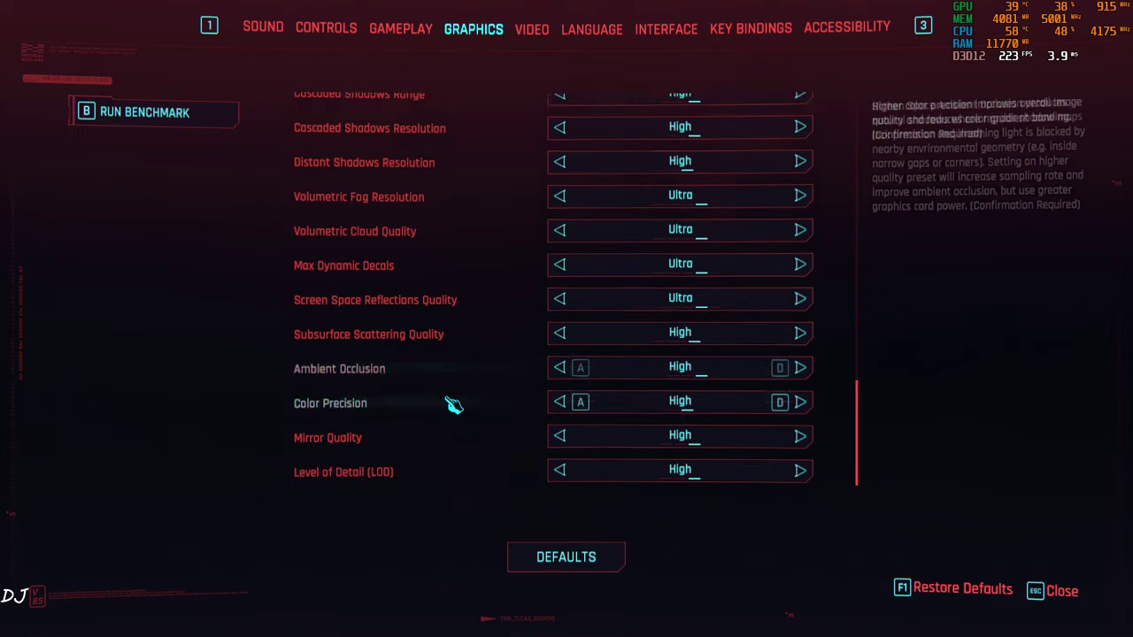
pyautogui.scroll(10, 509, 395)
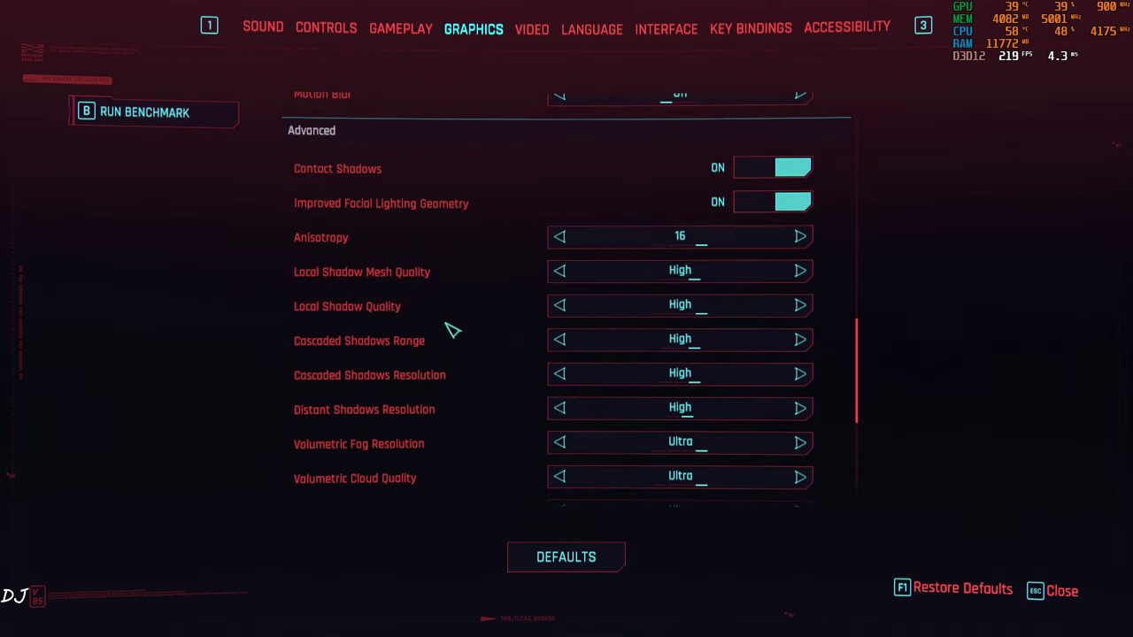
pyautogui.click(533, 30)
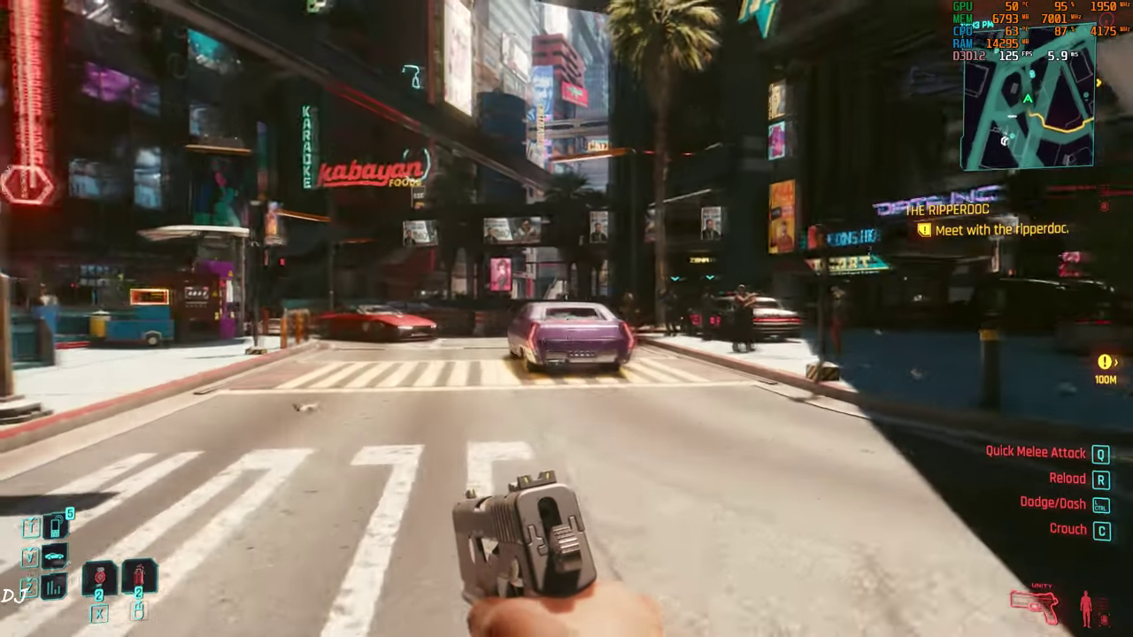
# Step: Walk across the crosswalk and along the sidewalk to the police car
pyautogui.press('w')
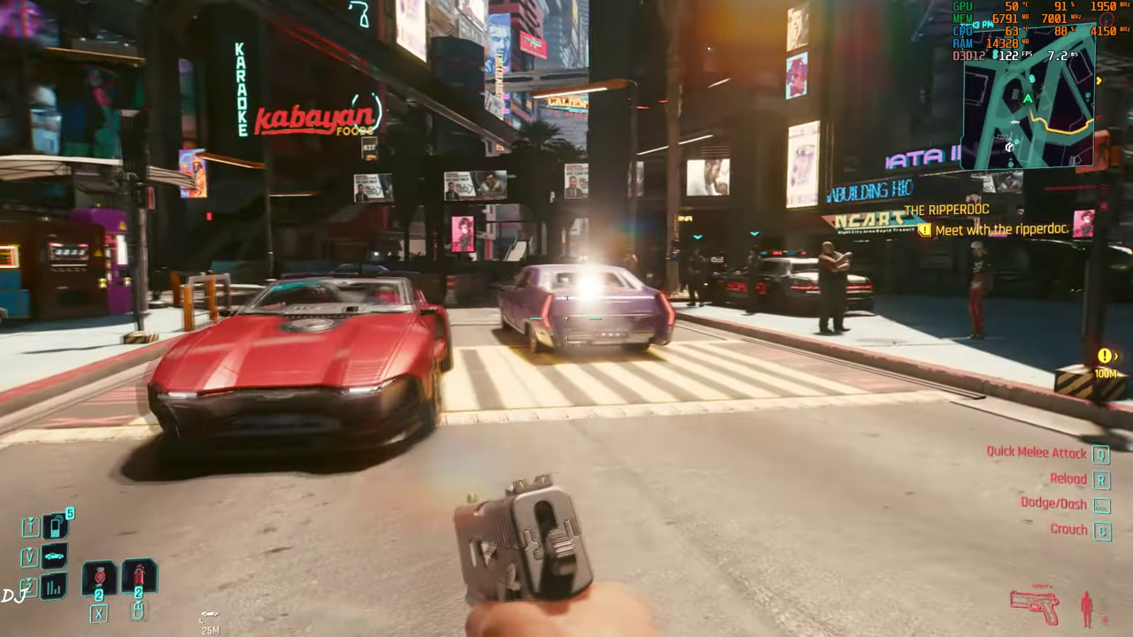
pyautogui.press('w')
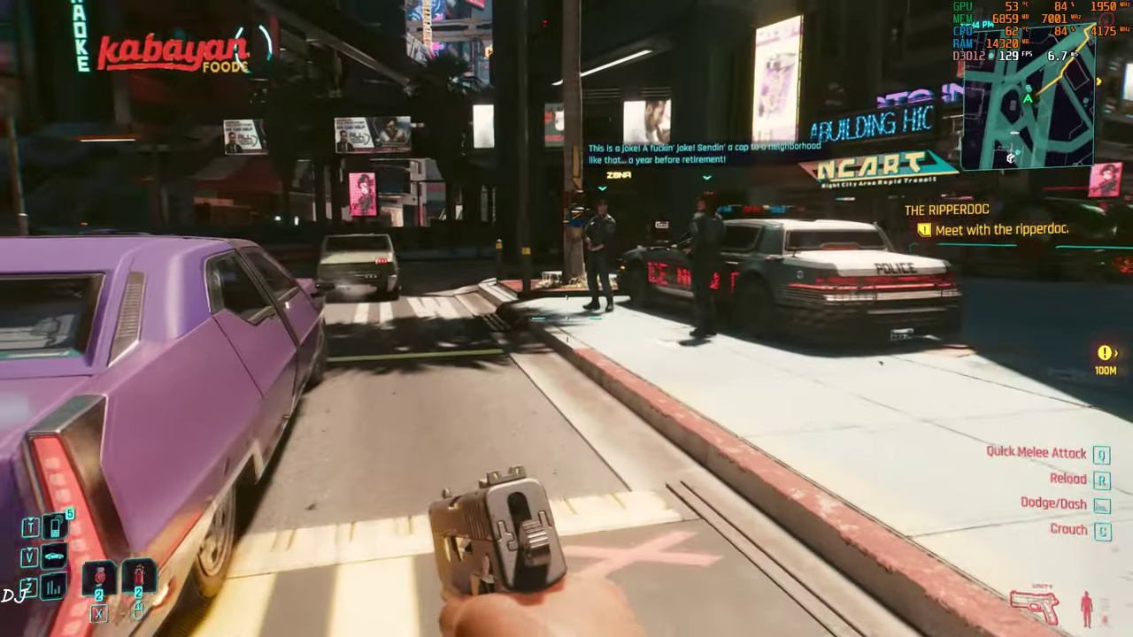
pyautogui.press('w')
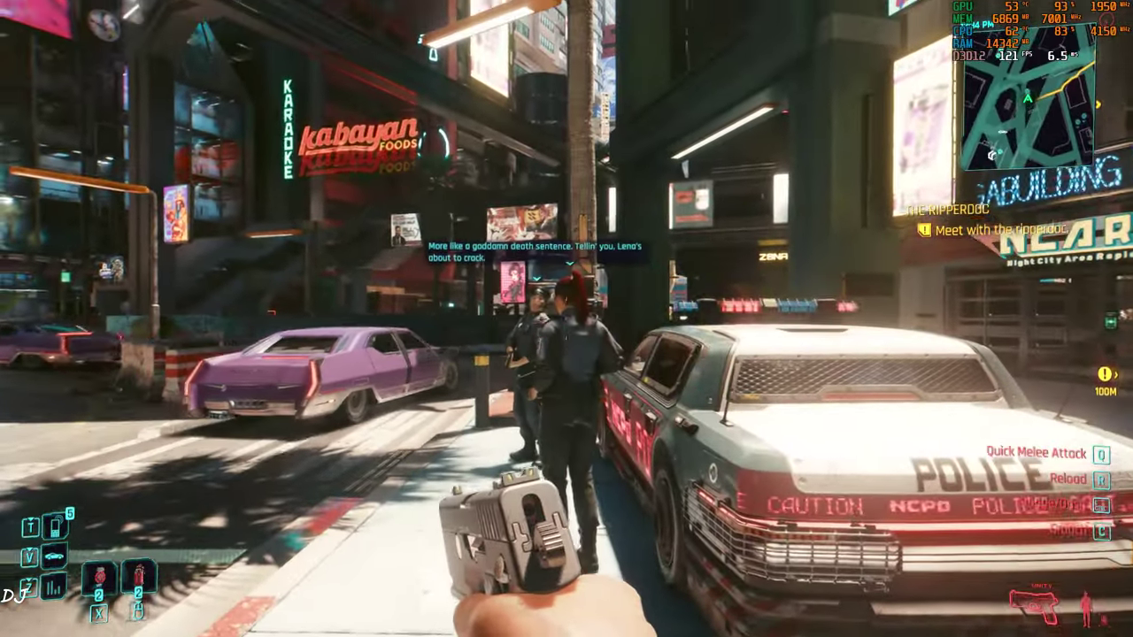
# Step: Shoot the officer beside the squad car and climb into its driver's seat
pyautogui.click(566, 318)
pyautogui.click(567, 319)
pyautogui.press('w')
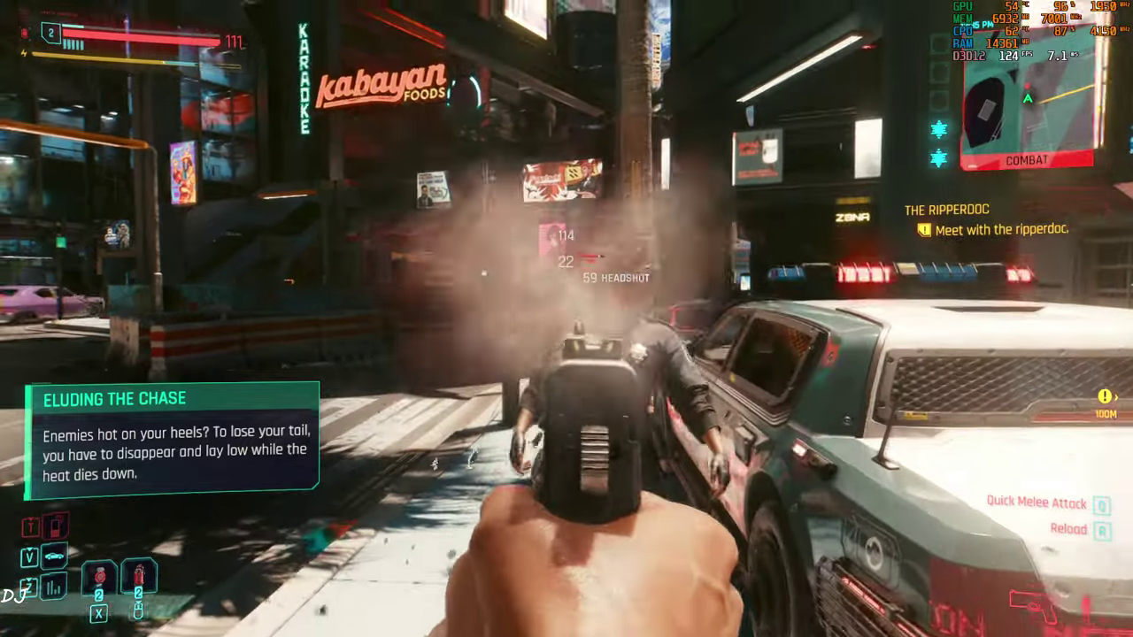
pyautogui.click(566, 319)
pyautogui.press('w')
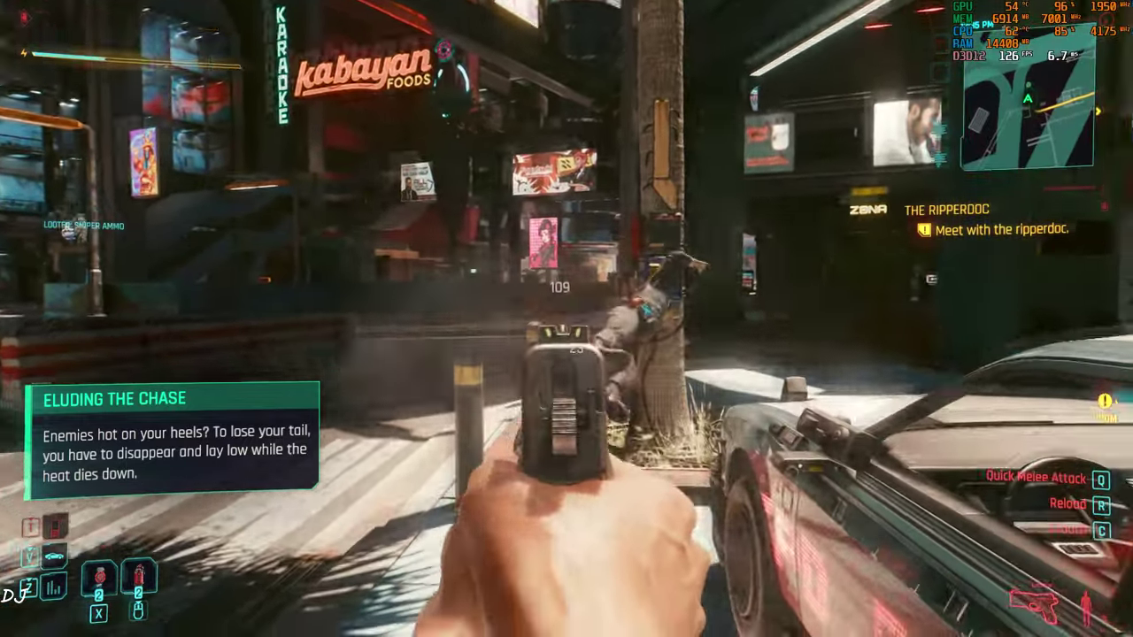
pyautogui.press('f')
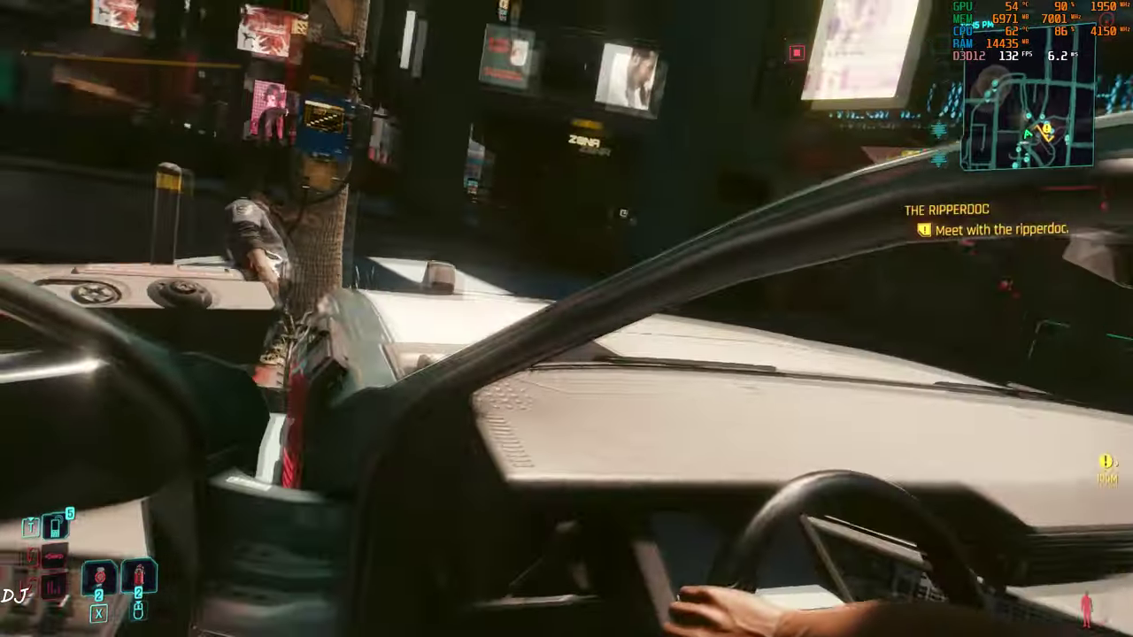
# Step: Switch to third-person view and drive the police car through the streets past the crashed car
pyautogui.press('q')
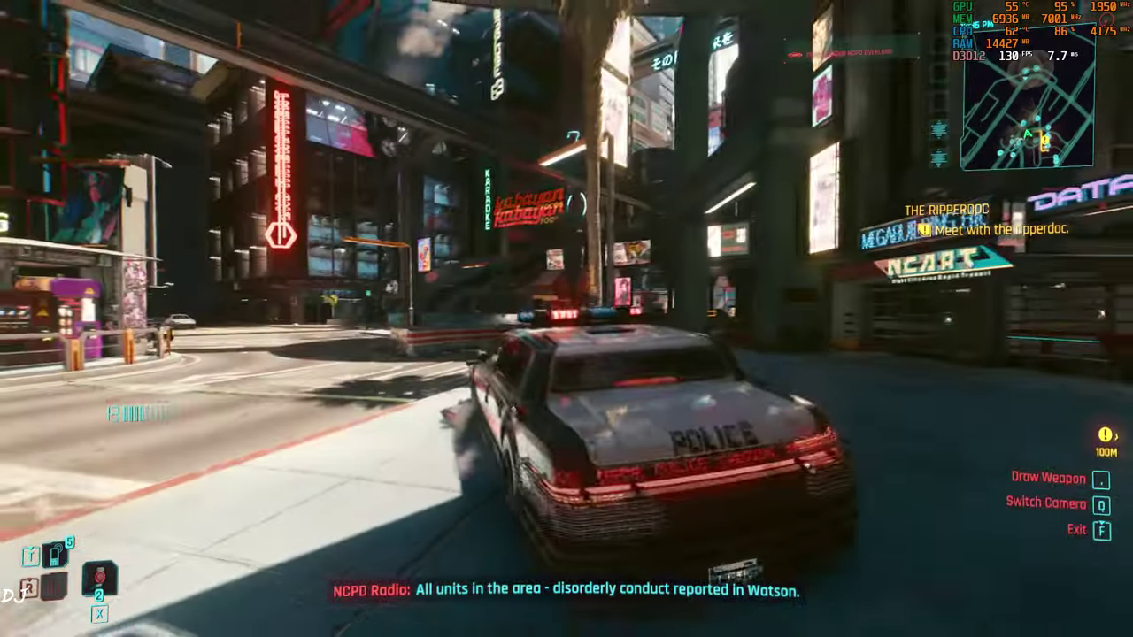
pyautogui.press('w')
pyautogui.press('a')
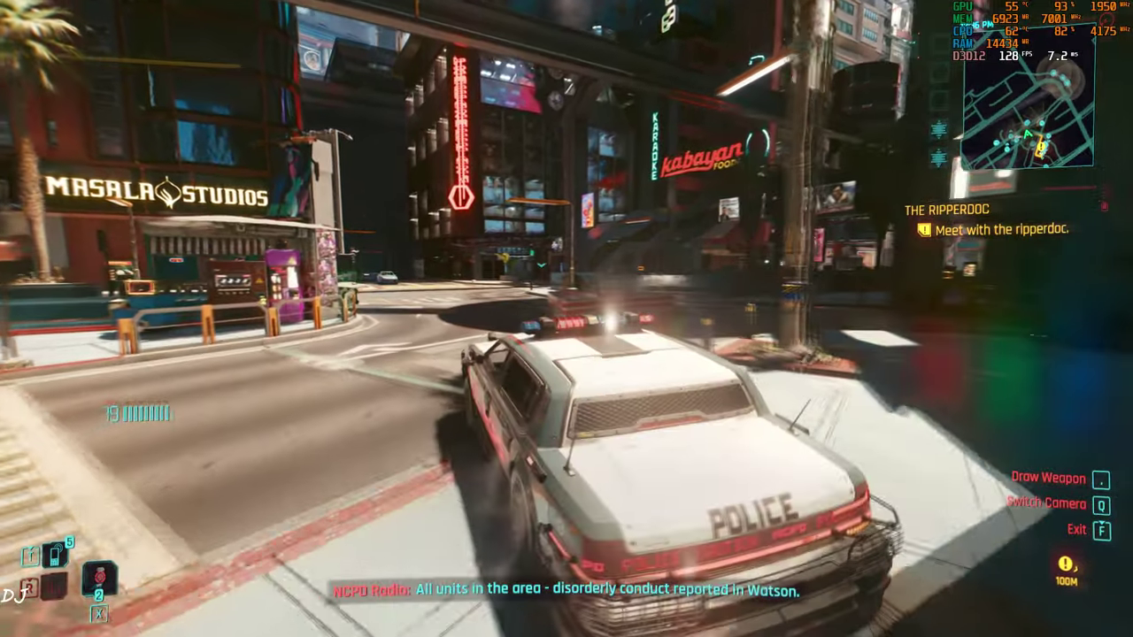
pyautogui.press('w')
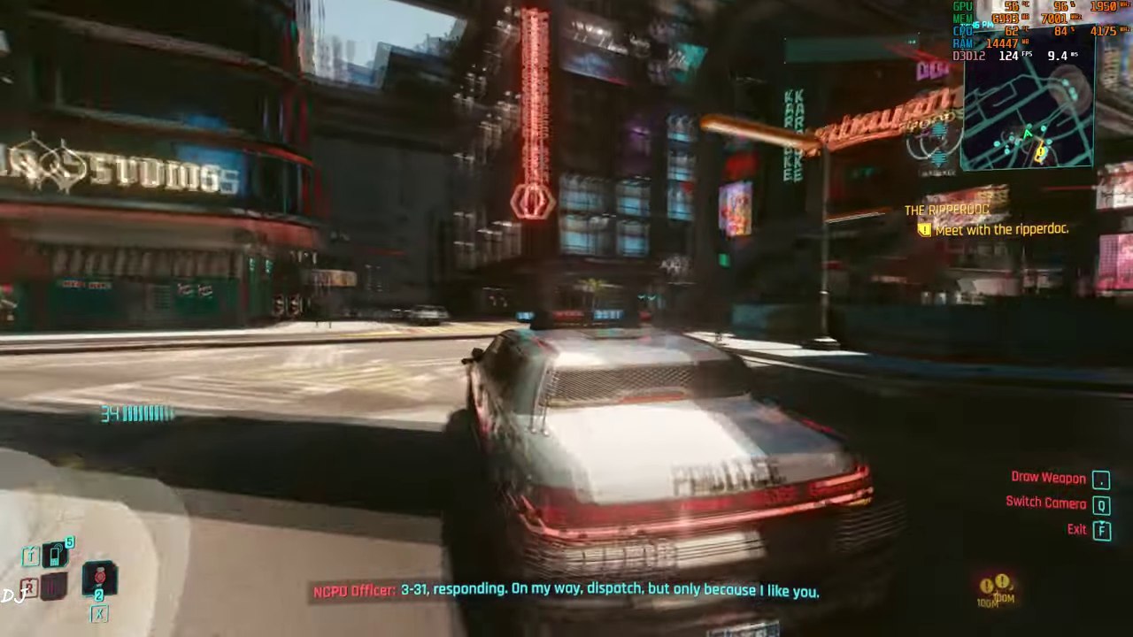
pyautogui.press('d')
pyautogui.press('w')
pyautogui.press('d')
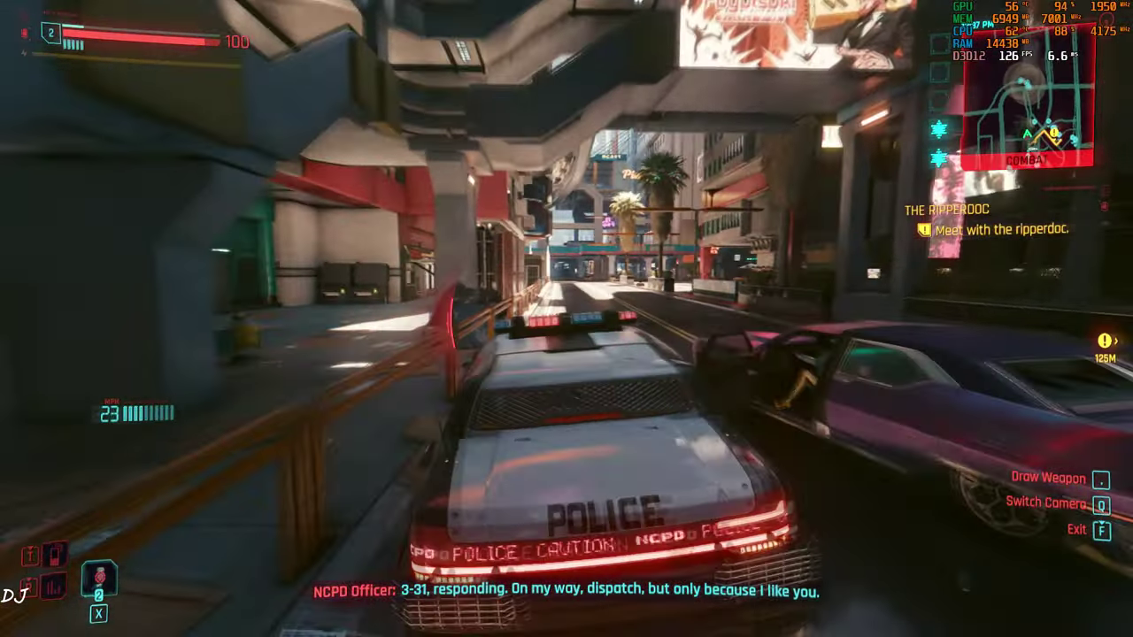
pyautogui.press('w')
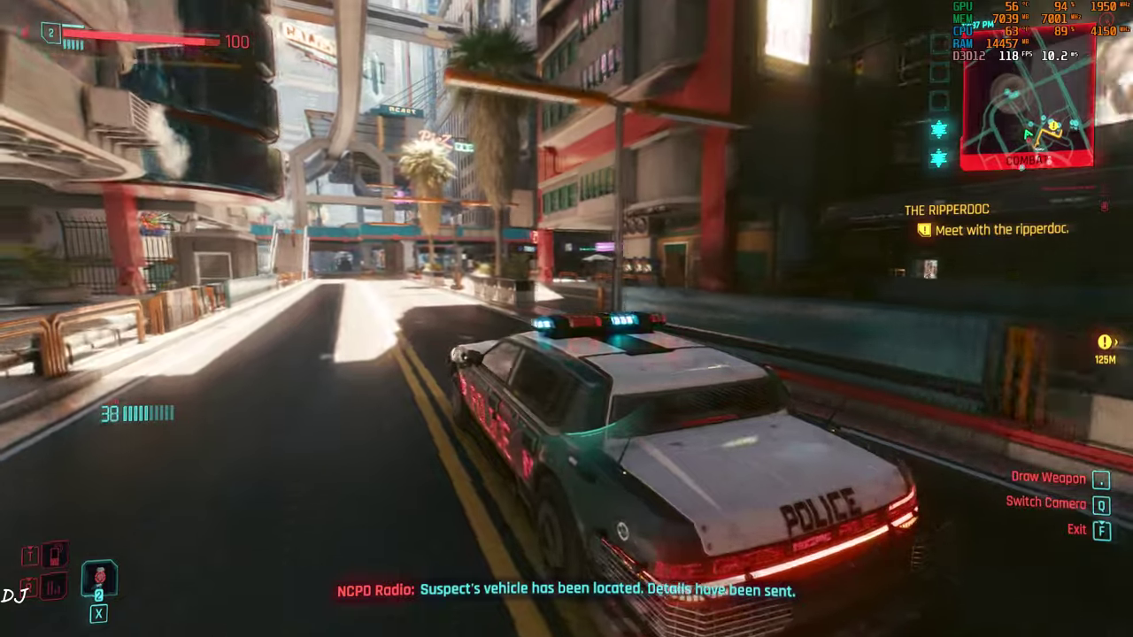
pyautogui.press('w')
pyautogui.press('a')
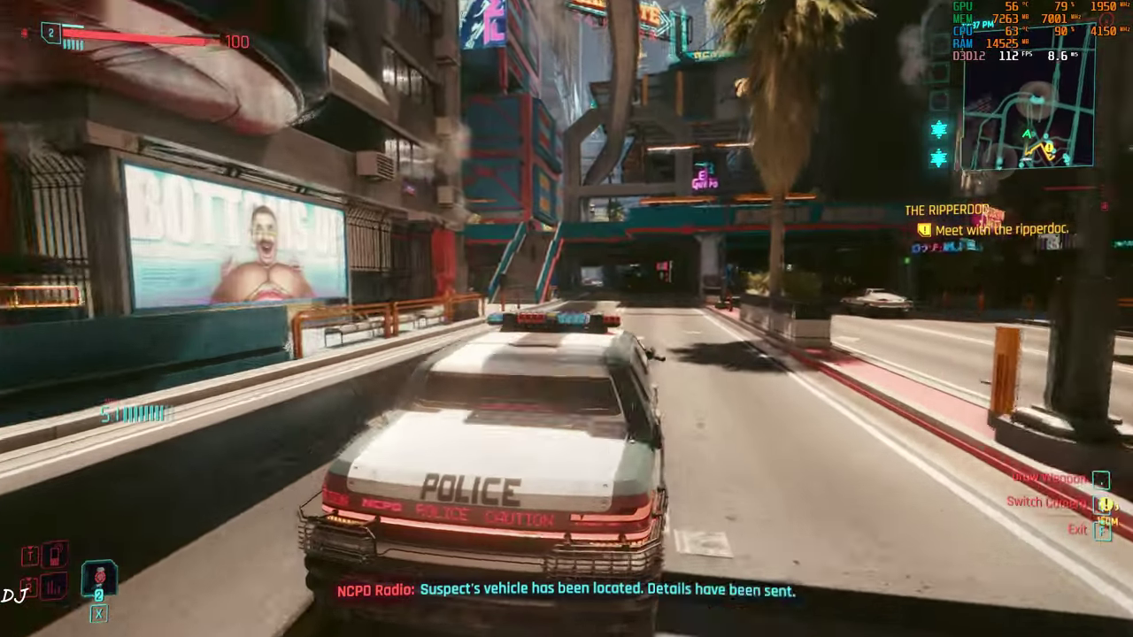
# Step: Drive through the underpass, across the intersection and down the street toward the overpass
pyautogui.press('w')
pyautogui.press('d')
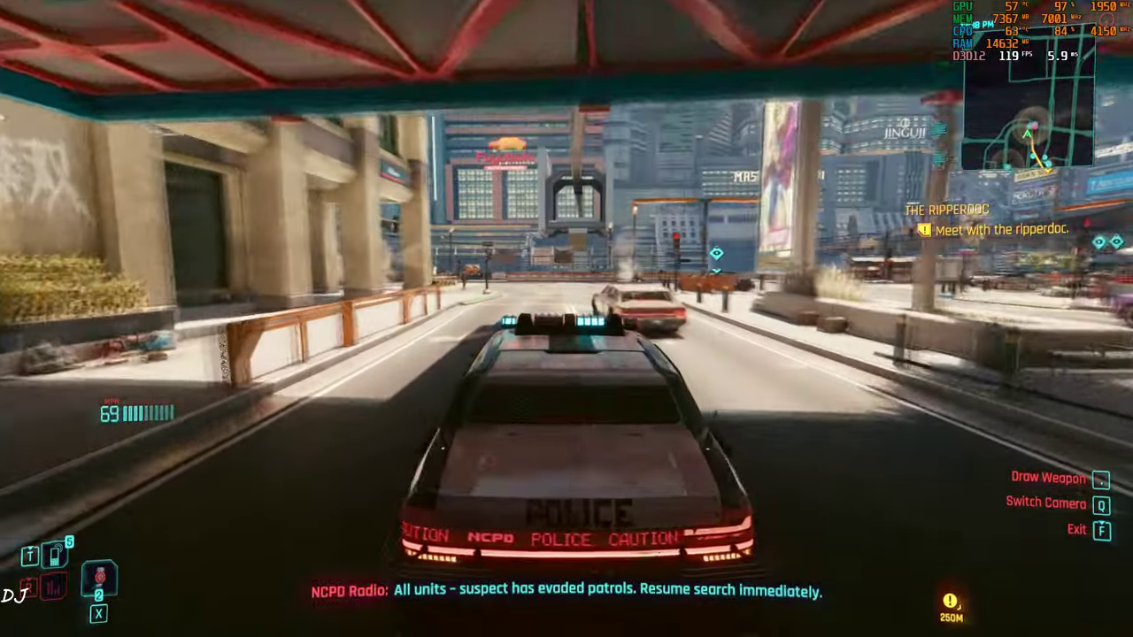
pyautogui.press('d')
pyautogui.press('a')
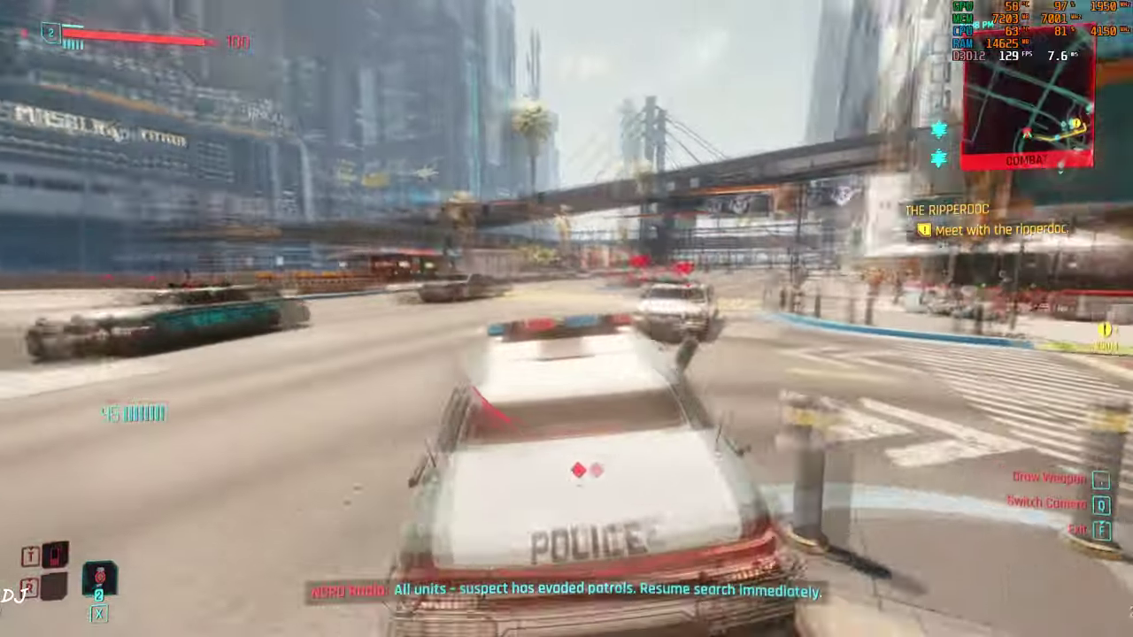
pyautogui.press('d')
pyautogui.press('d')
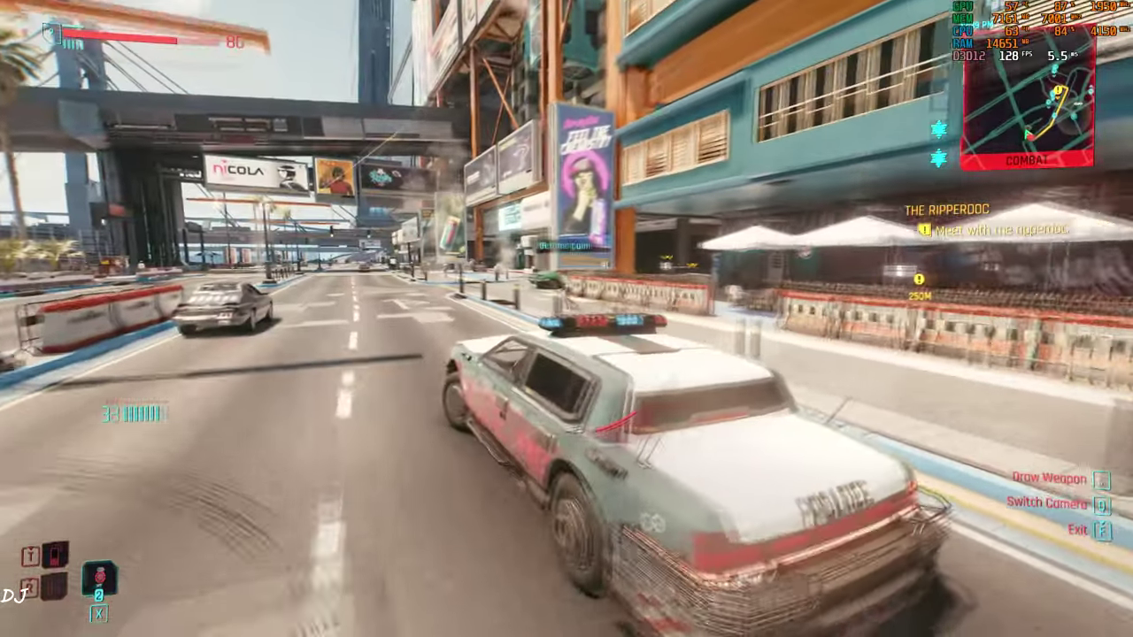
pyautogui.press('w')
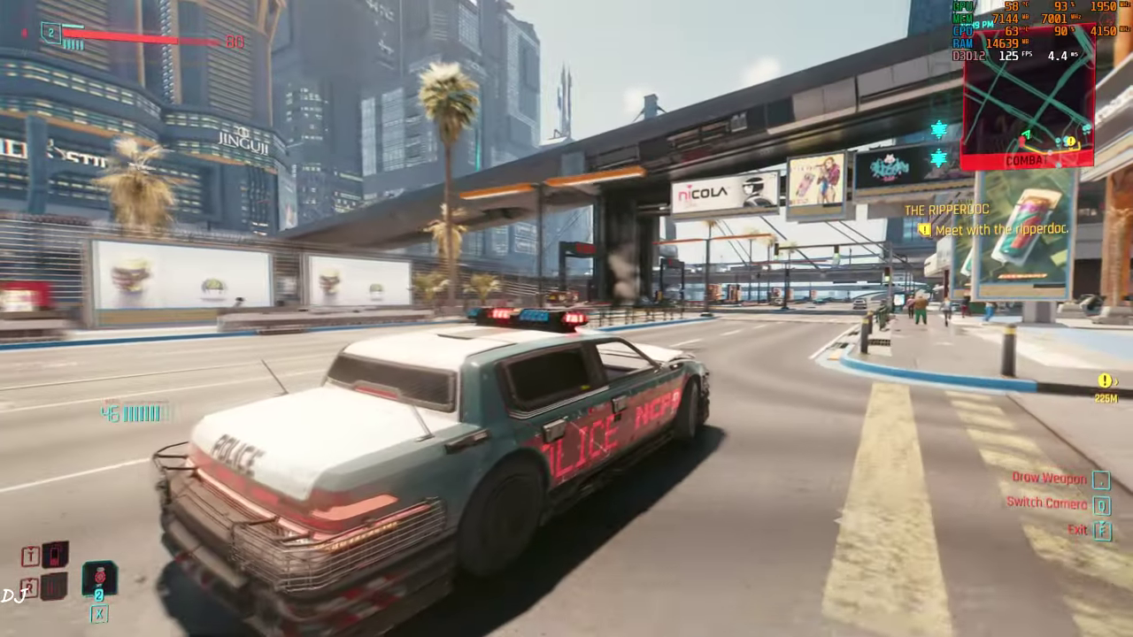
pyautogui.press('a')
pyautogui.press('d')
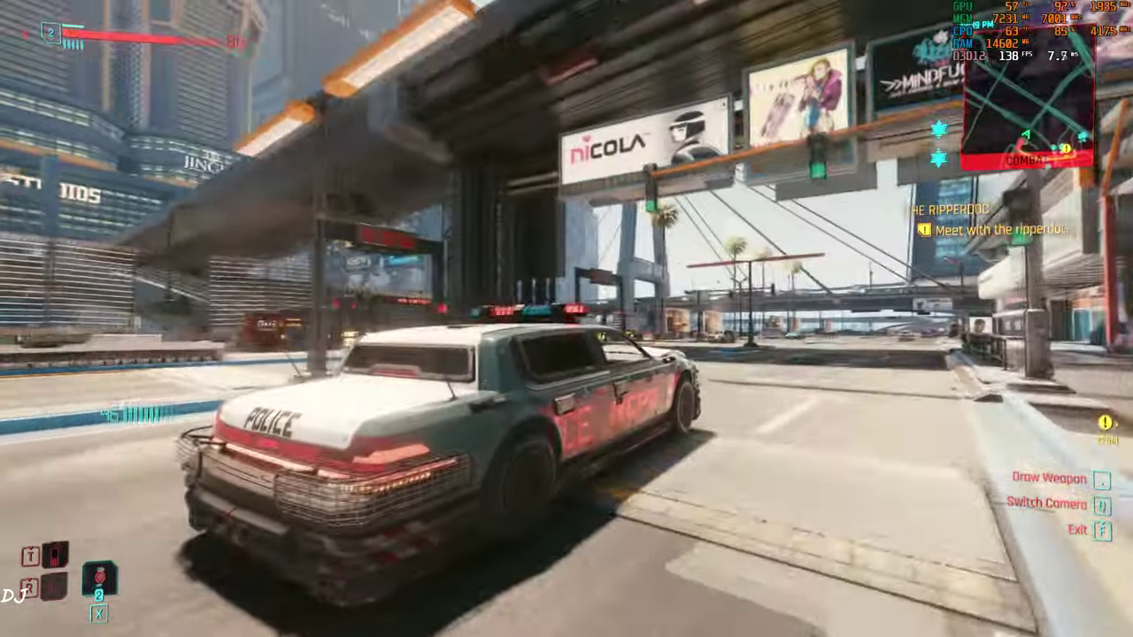
pyautogui.press('a')
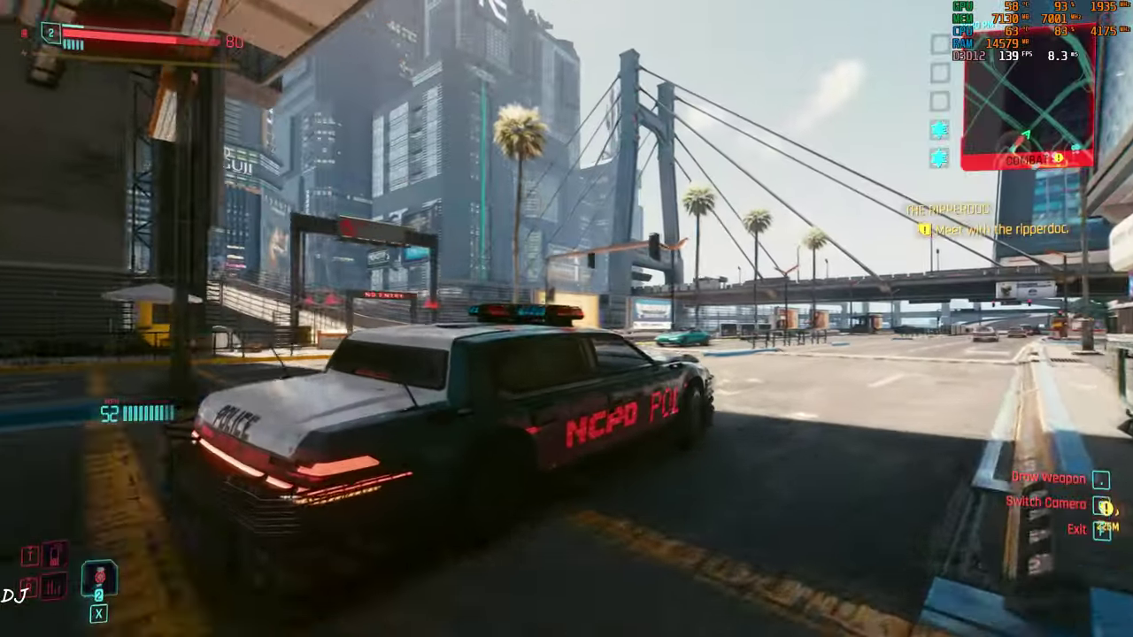
pyautogui.press('d')
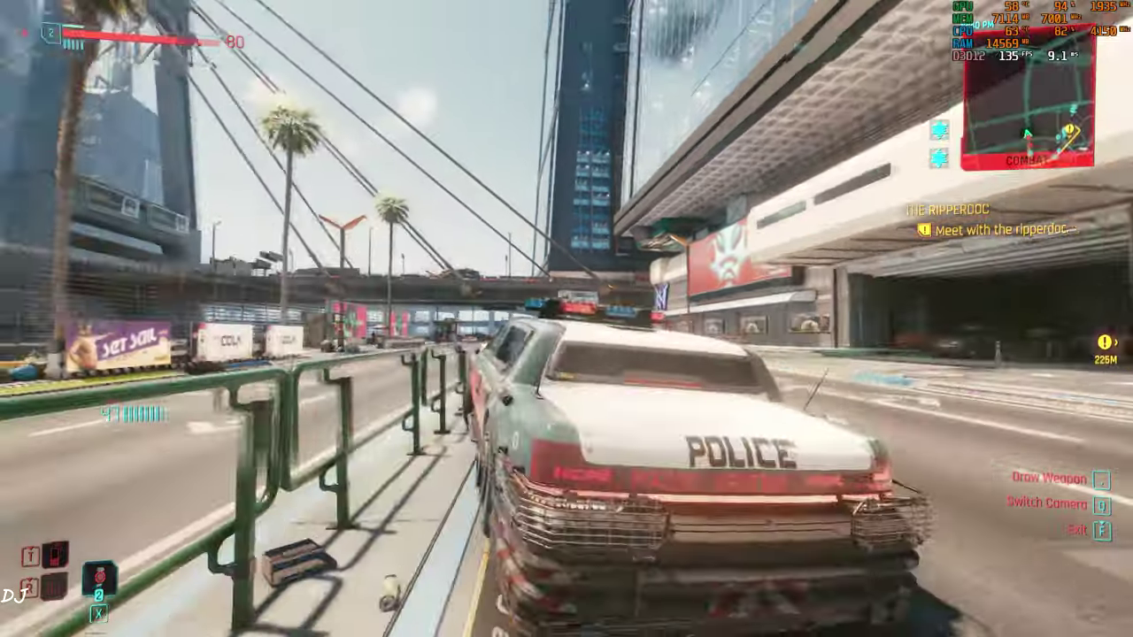